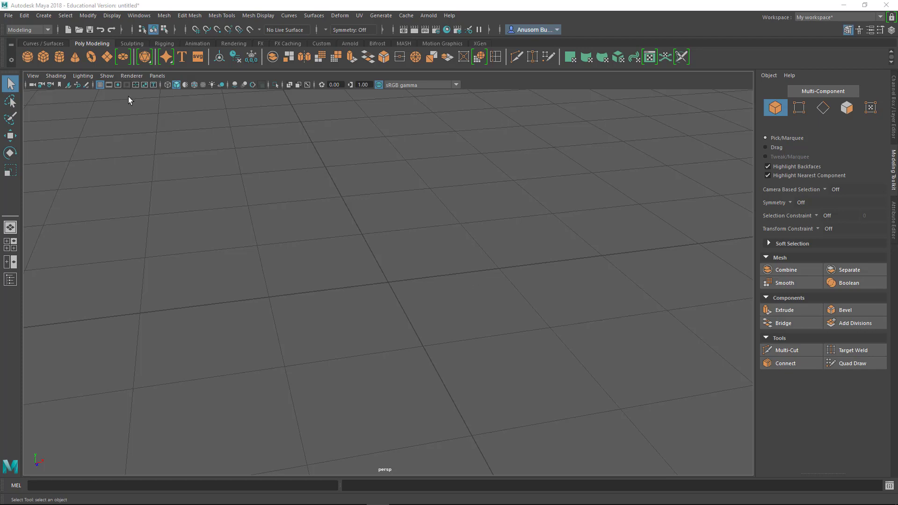
Create a polygon cube (pCube1) from the Poly Modeling shelf, then switch to the Select Tool.
left_click(42, 56)
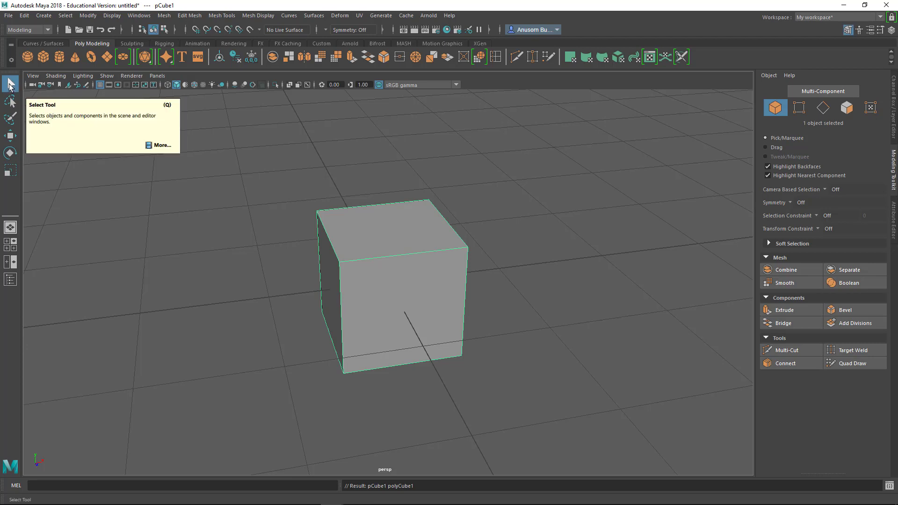
key("q")
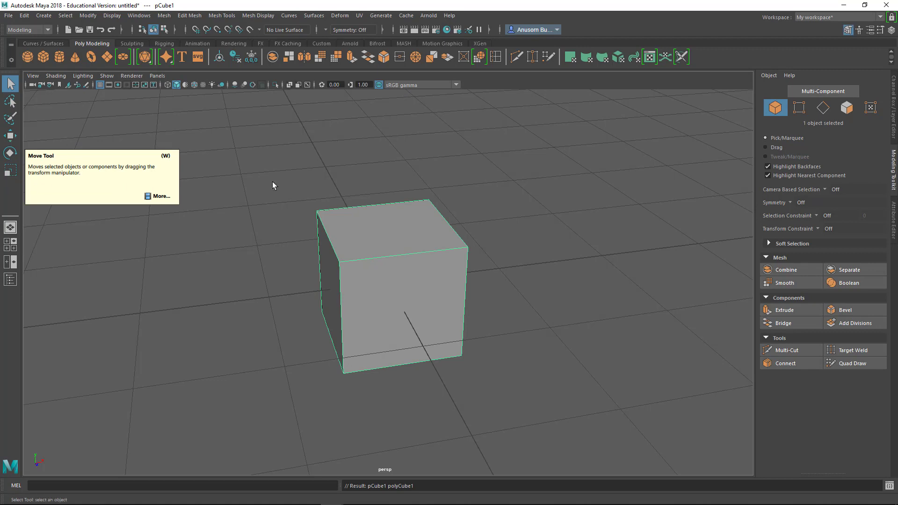
Switch to the Move Tool (W) and orbit the view around the cube.
left_click(9, 139)
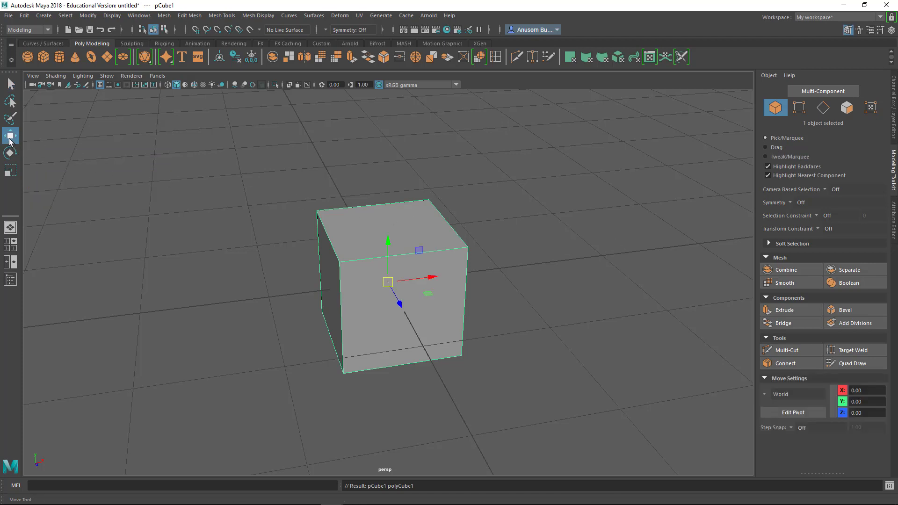
key("w")
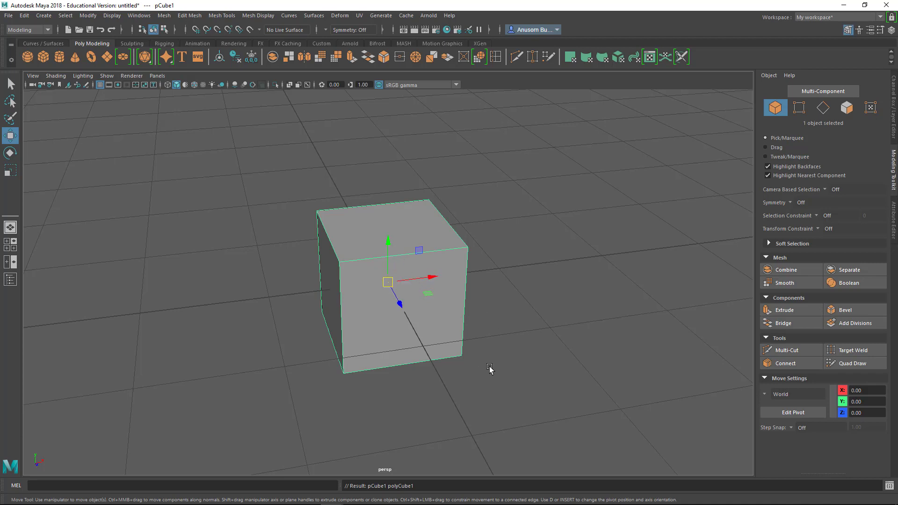
left_click_drag(509, 417, 481, 417, "alt")
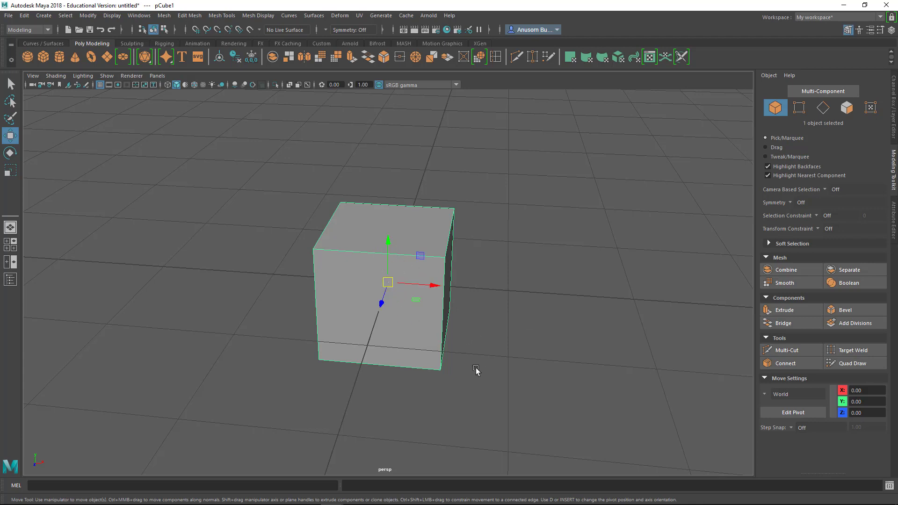
key("ctrl+z")
key("shift+z")
Slide the cube along X and Z, leaving it near the grid centre.
mouse_move(433, 287)
left_mouse_down()
mouse_move(684, 307)
mouse_move(206, 300)
mouse_move(225, 275)
mouse_move(732, 307)
mouse_move(400, 295)
mouse_move(426, 295)
left_mouse_up()
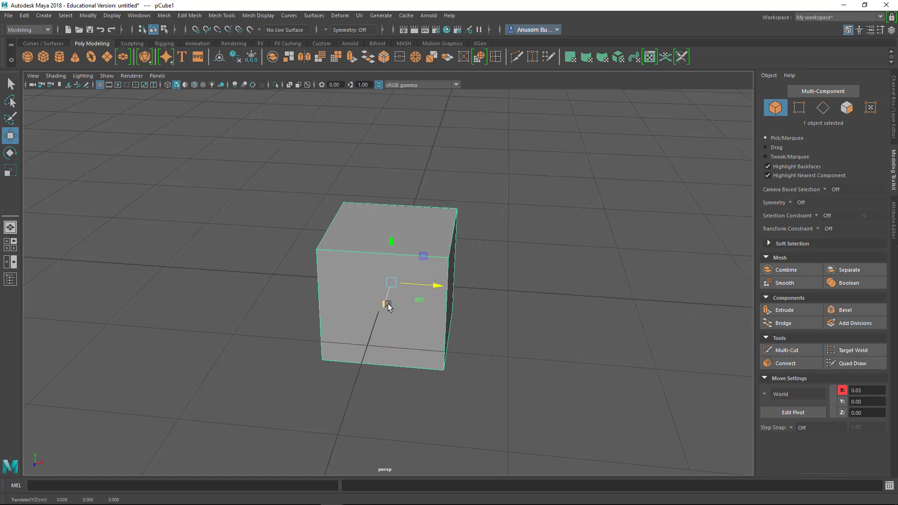
mouse_move(389, 305)
left_mouse_down()
mouse_move(337, 445)
mouse_move(446, 177)
mouse_move(355, 361)
mouse_move(457, 132)
mouse_move(393, 345)
mouse_move(427, 192)
mouse_move(401, 353)
mouse_move(287, 291)
mouse_move(439, 200)
mouse_move(328, 428)
mouse_move(479, 249)
left_mouse_up()
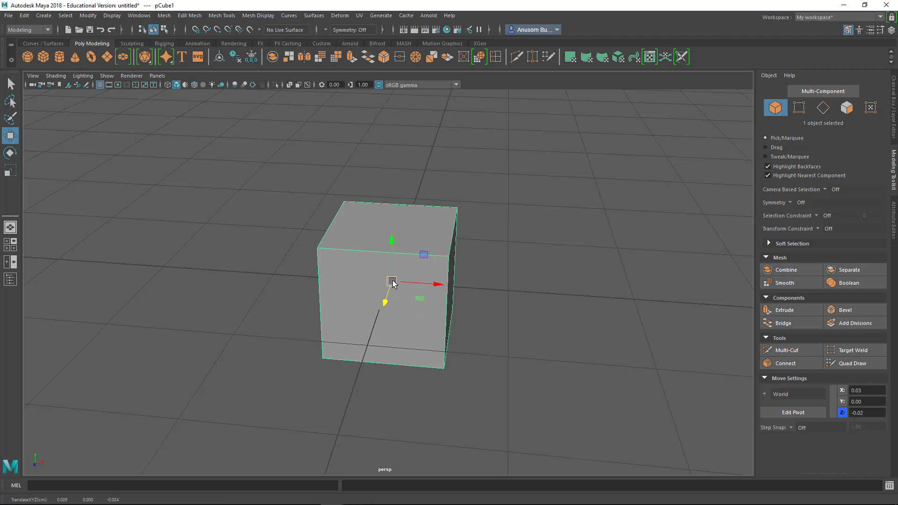
mouse_move(393, 282)
left_mouse_down()
mouse_move(637, 213)
mouse_move(194, 361)
mouse_move(722, 190)
mouse_move(125, 305)
mouse_move(592, 148)
mouse_move(361, 301)
mouse_move(395, 280)
left_mouse_up()
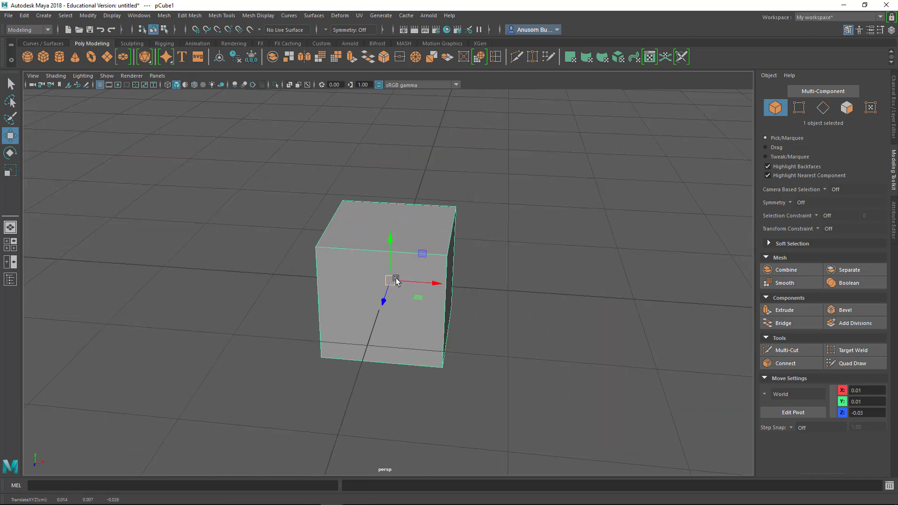
Show the Channel Box and drag the cube along X and Z to translate -0.011, -0.064, -0.111.
left_click(894, 114)
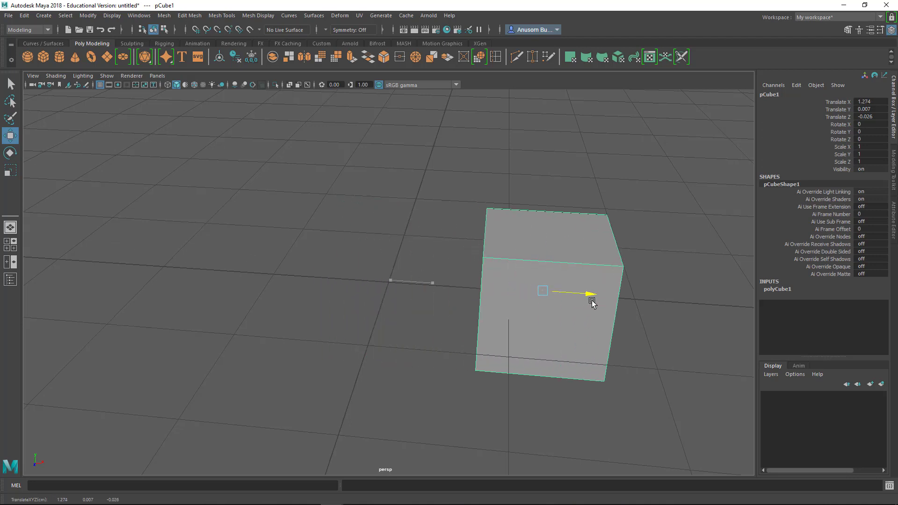
left_click_drag(462, 287, 538, 291)
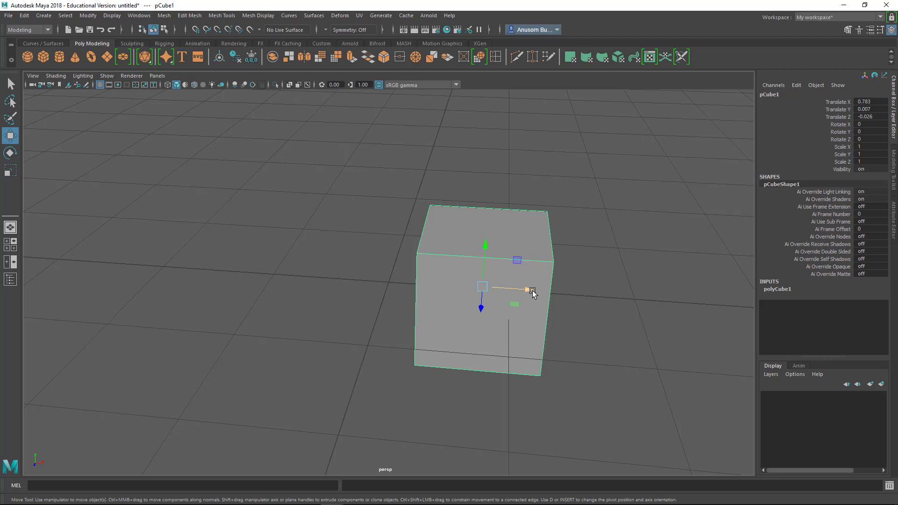
mouse_move(532, 292)
left_mouse_down()
mouse_move(488, 307)
mouse_move(313, 287)
mouse_move(602, 296)
mouse_move(296, 287)
mouse_move(542, 303)
mouse_move(352, 291)
mouse_move(612, 282)
left_mouse_up()
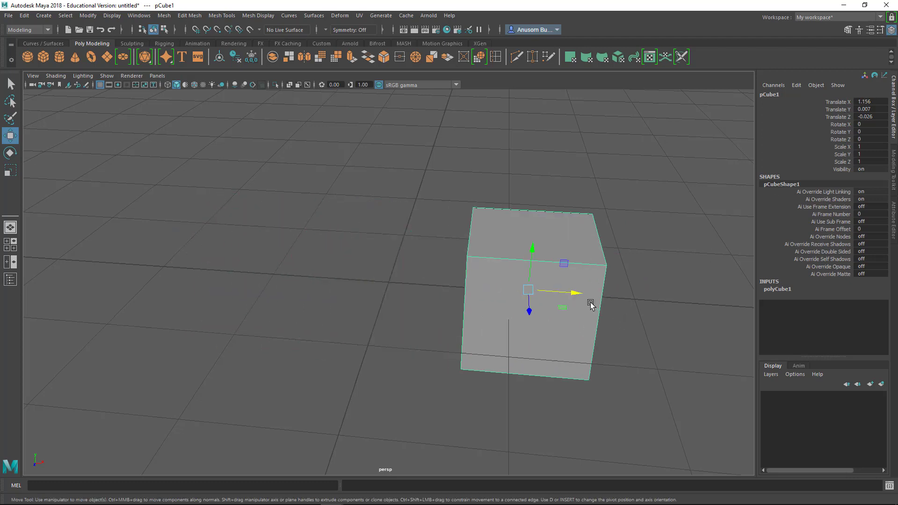
mouse_move(539, 294)
left_mouse_down()
mouse_move(374, 303)
mouse_move(359, 335)
left_mouse_up()
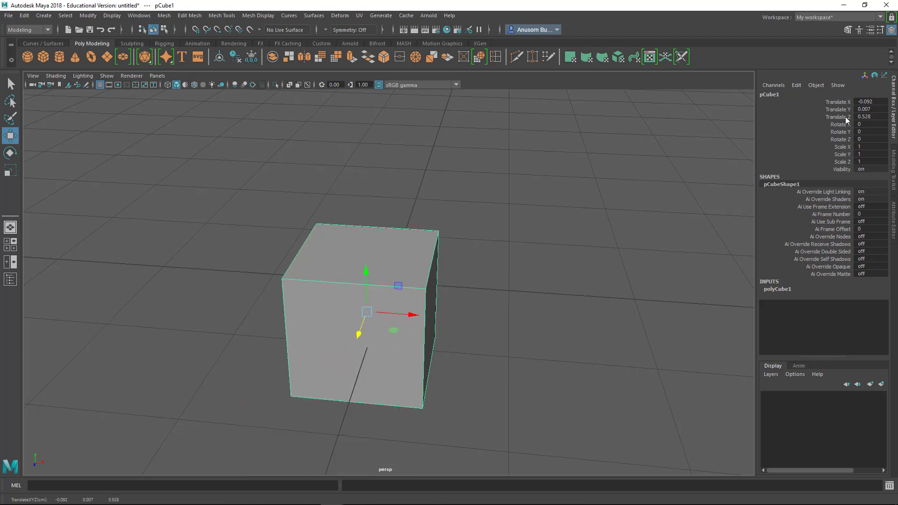
mouse_move(358, 335)
left_mouse_down()
mouse_move(391, 269)
mouse_move(373, 227)
mouse_move(502, 226)
left_mouse_up()
left_click_drag(391, 228, 456, 210)
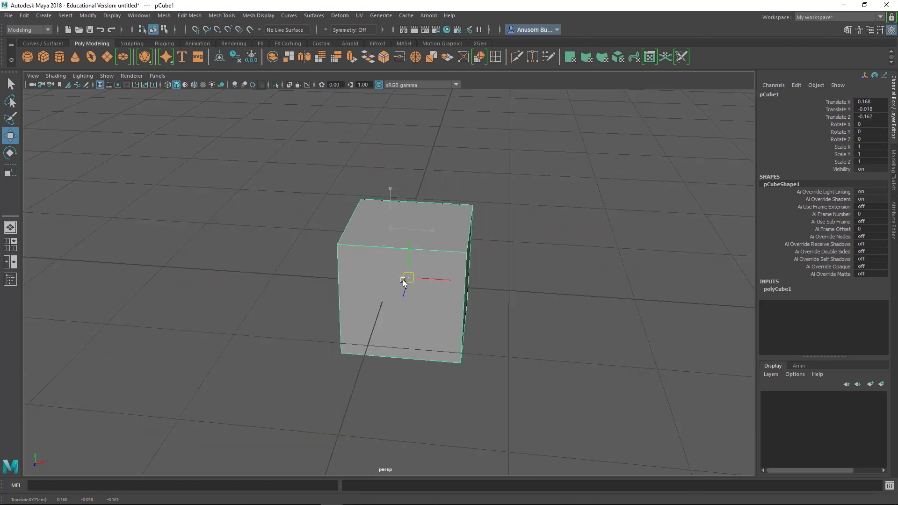
left_click_drag(456, 210, 390, 283)
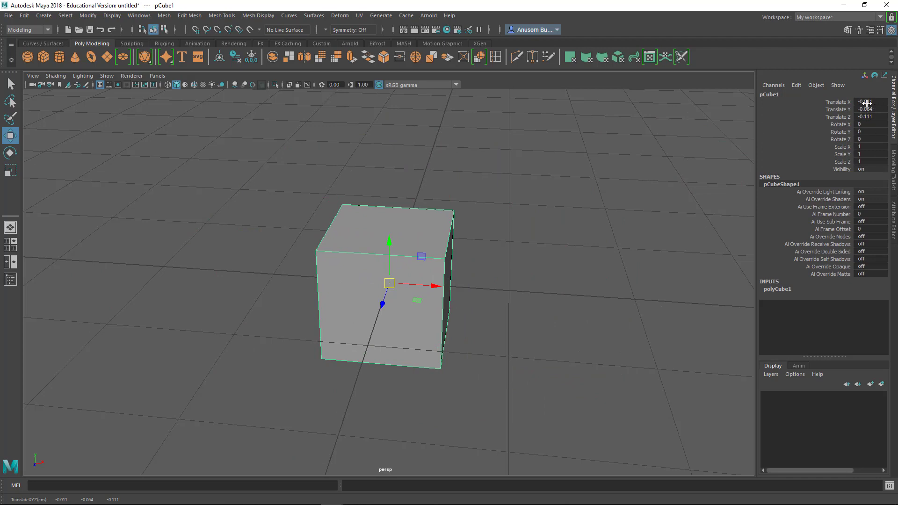
Set the cube's Translate X, Y and Z to 2 in the Channel Box, then frame the cube (F).
double_click(869, 101)
double_click(869, 110)
double_click(864, 117)
double_click(871, 101)
type("2")
key("Tab")
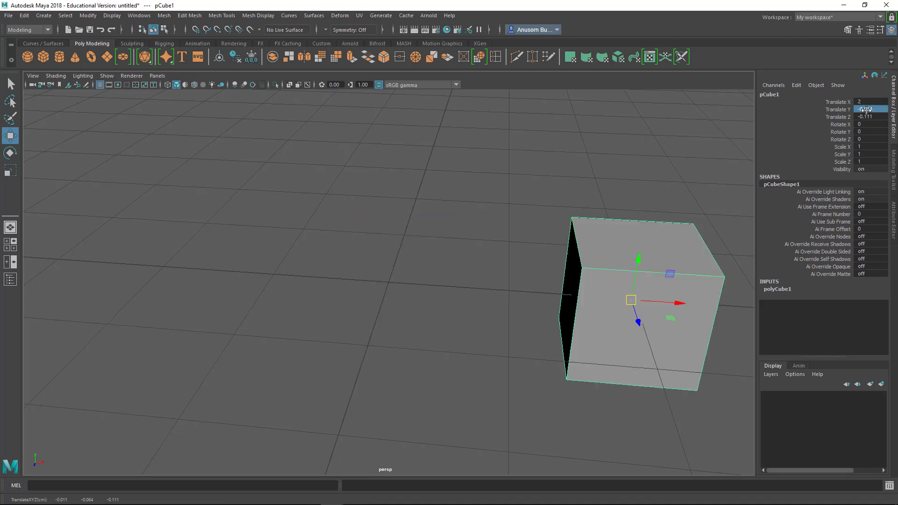
type("2")
key("Tab")
type("2")
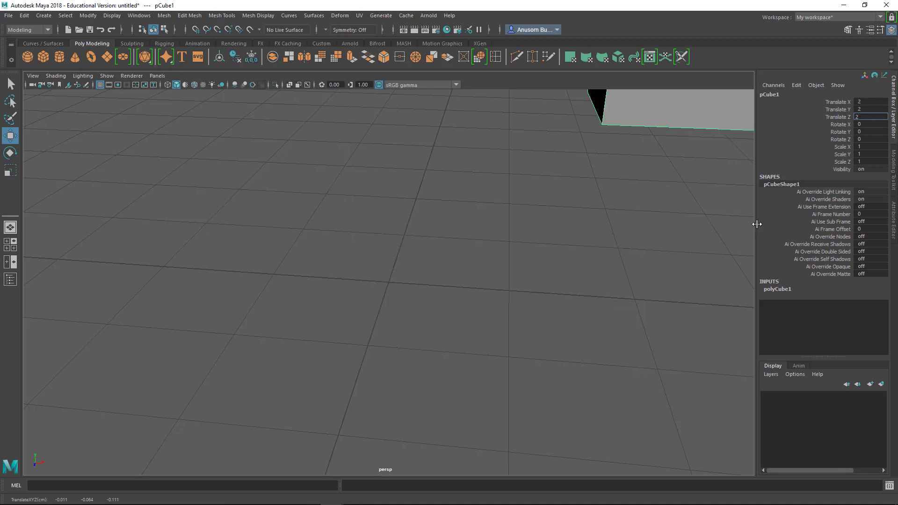
key("Return")
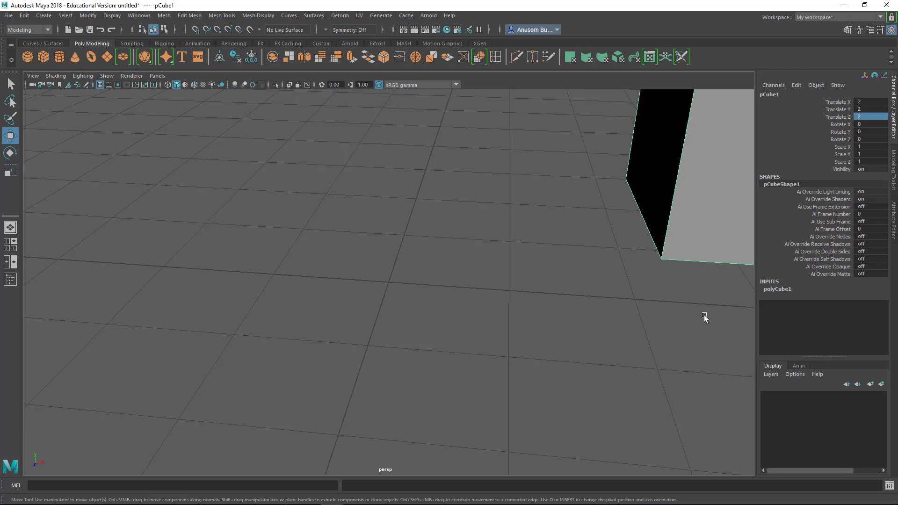
key("f")
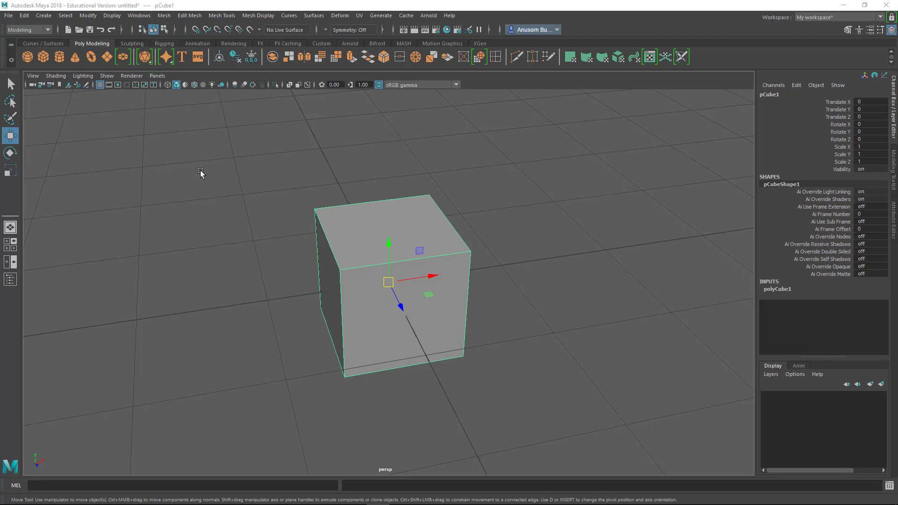
Rotate the cube with the Rotate Tool to about -11.097, -53.684 and 6.133 degrees on X, Y, Z.
left_click(11, 153)
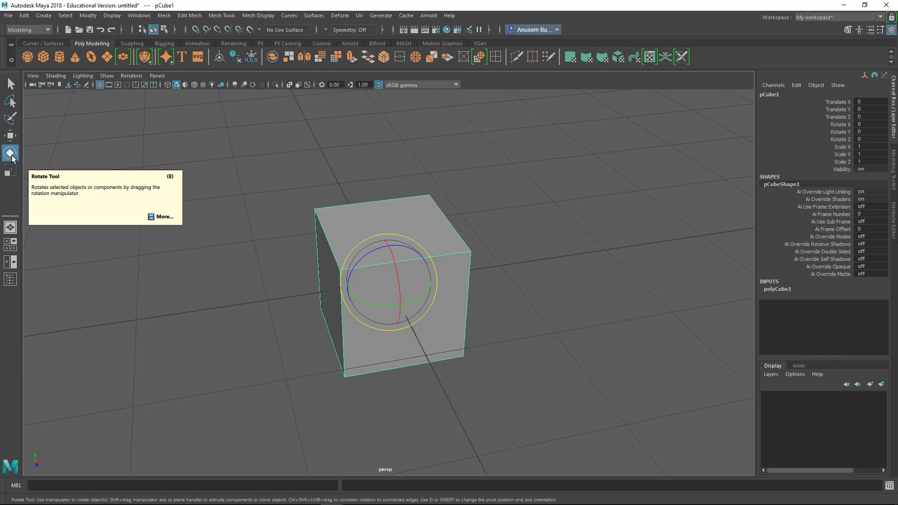
key("e")
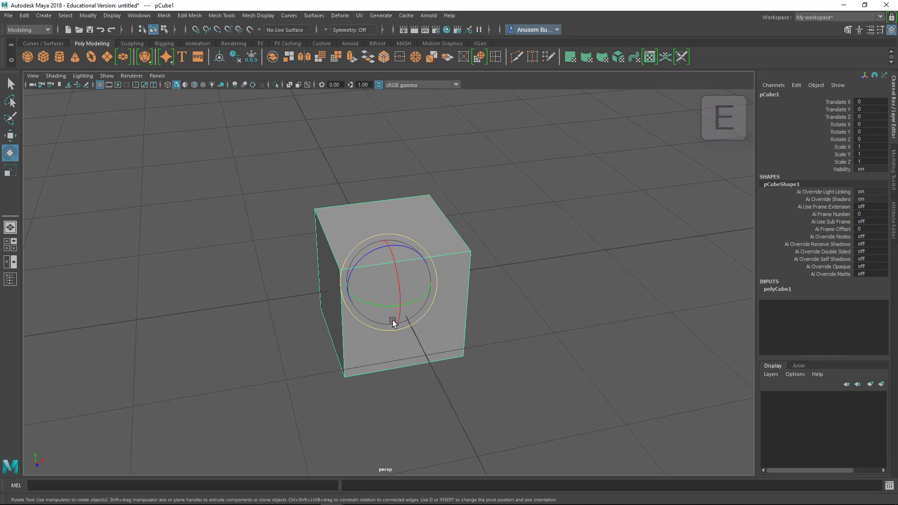
left_click_drag(375, 306, 371, 310)
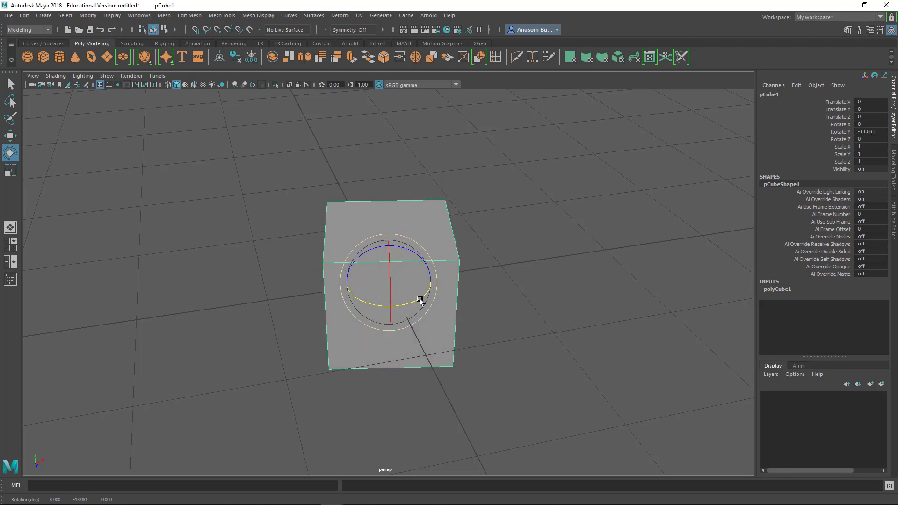
mouse_move(390, 266)
left_mouse_down()
mouse_move(363, 251)
mouse_move(399, 299)
mouse_move(381, 296)
left_mouse_up()
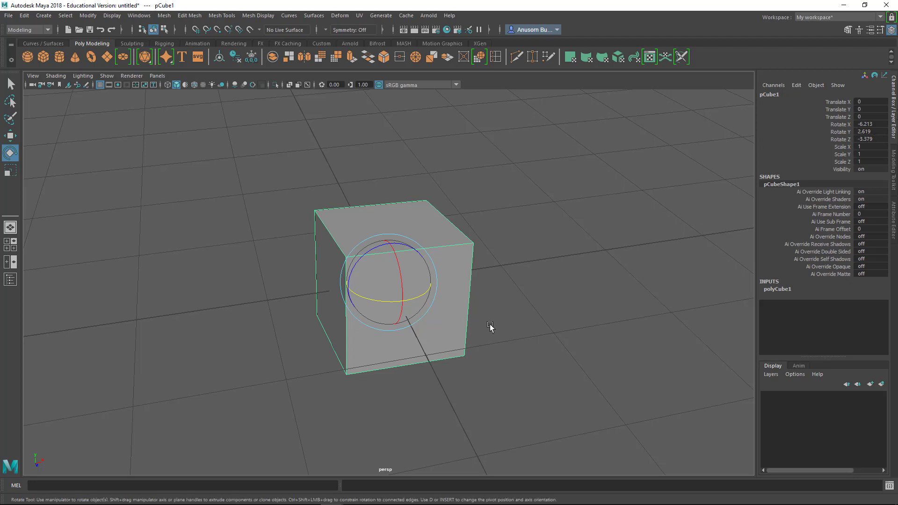
mouse_move(376, 304)
left_mouse_down()
mouse_move(405, 302)
mouse_move(347, 302)
left_mouse_up()
left_click_drag(407, 257, 414, 252)
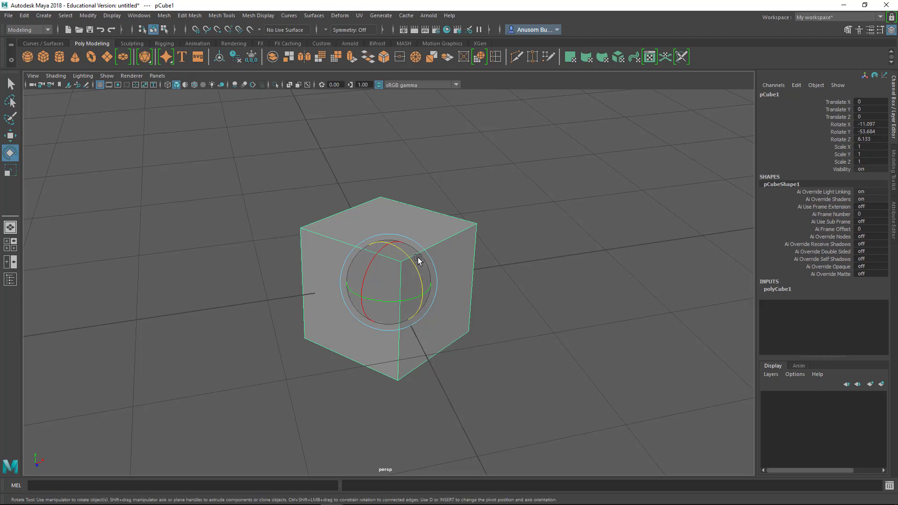
Scale the cube with the Scale Tool to 1.187, 1.287 and 1.218 on X, Y, Z.
left_click(10, 173)
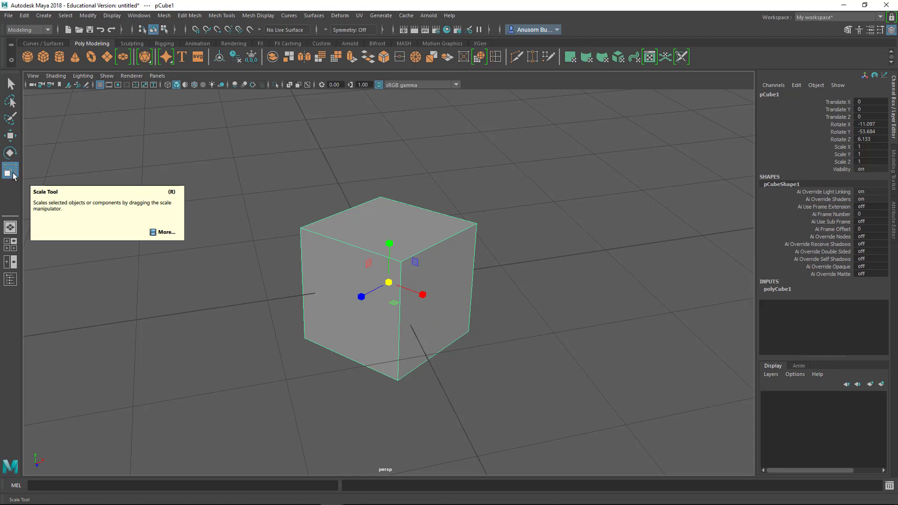
key("r")
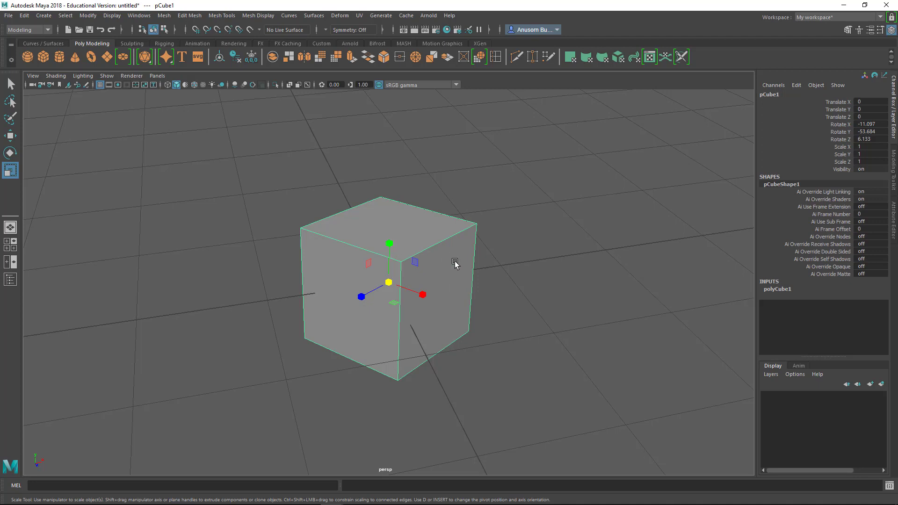
left_click(389, 244)
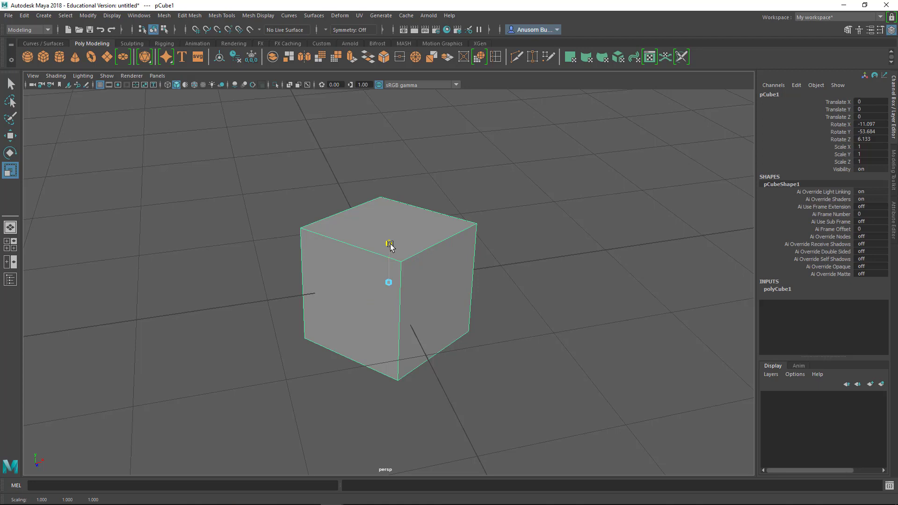
mouse_move(390, 244)
left_mouse_down()
mouse_move(389, 161)
mouse_move(397, 262)
mouse_move(397, 154)
mouse_move(401, 243)
left_mouse_up()
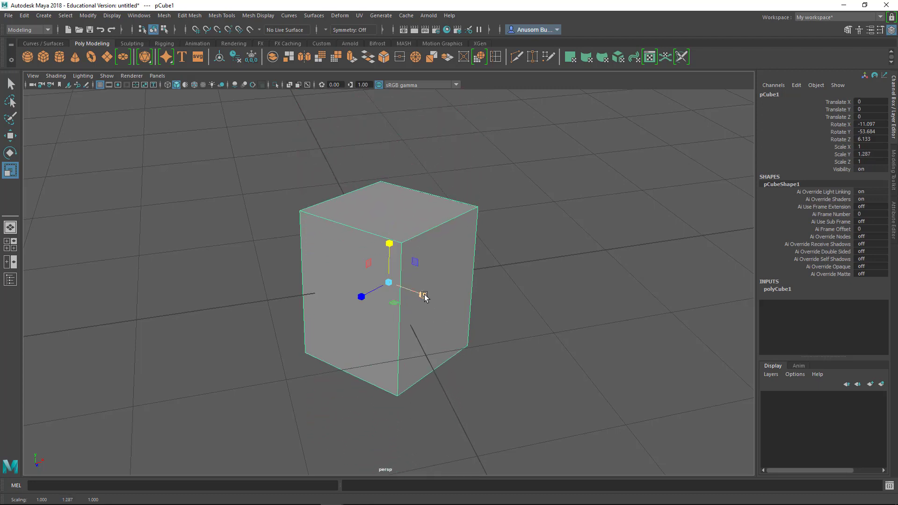
mouse_move(424, 296)
left_mouse_down()
mouse_move(516, 313)
mouse_move(423, 295)
left_mouse_up()
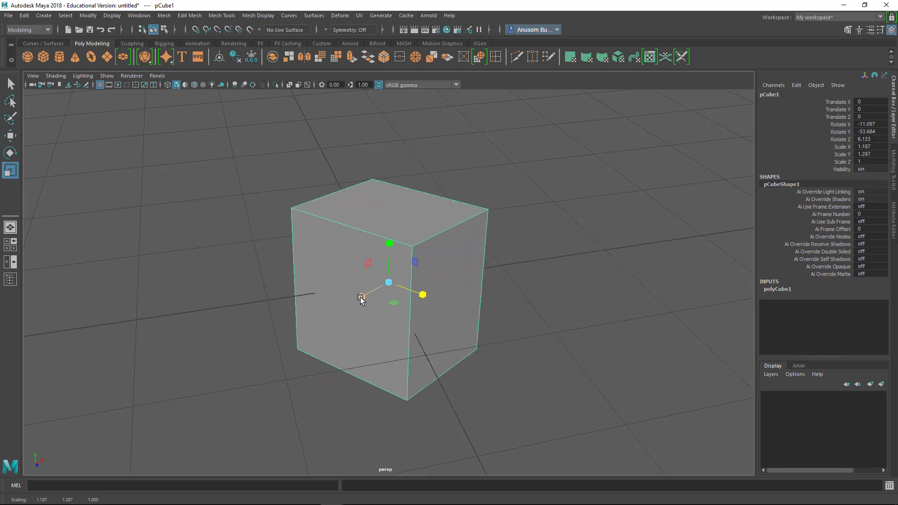
mouse_move(361, 298)
left_mouse_down()
mouse_move(273, 337)
mouse_move(353, 300)
left_mouse_up()
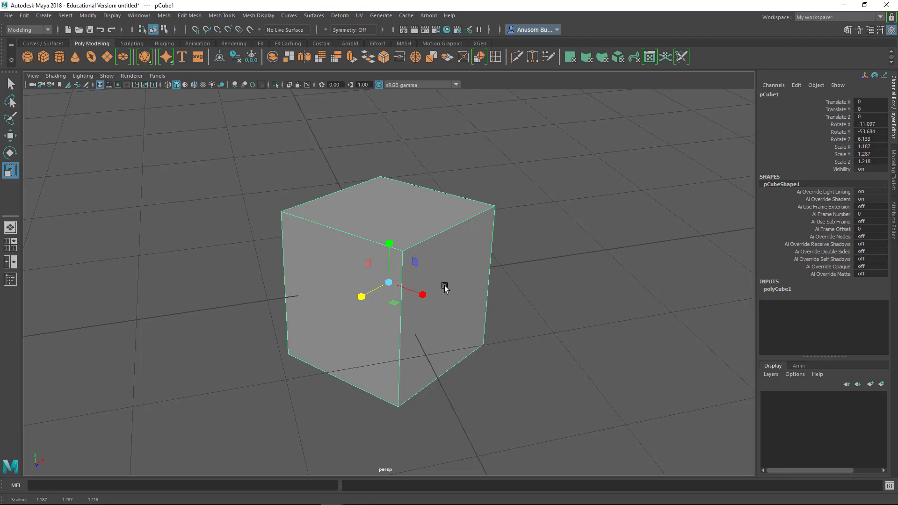
Replace the cube with a fresh polygon cube at the grid centre and scale it uniformly to 1.058.
key("Delete")
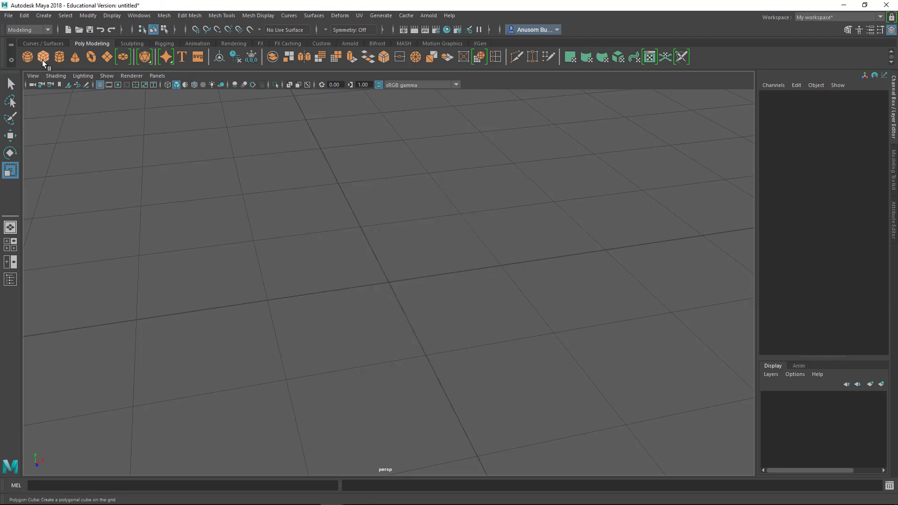
left_click(43, 59)
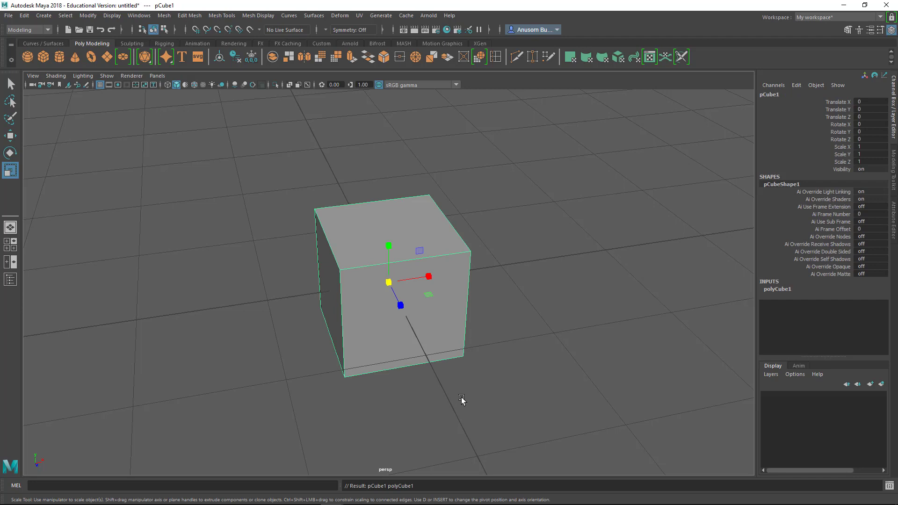
scroll(427, 417, "up", 1)
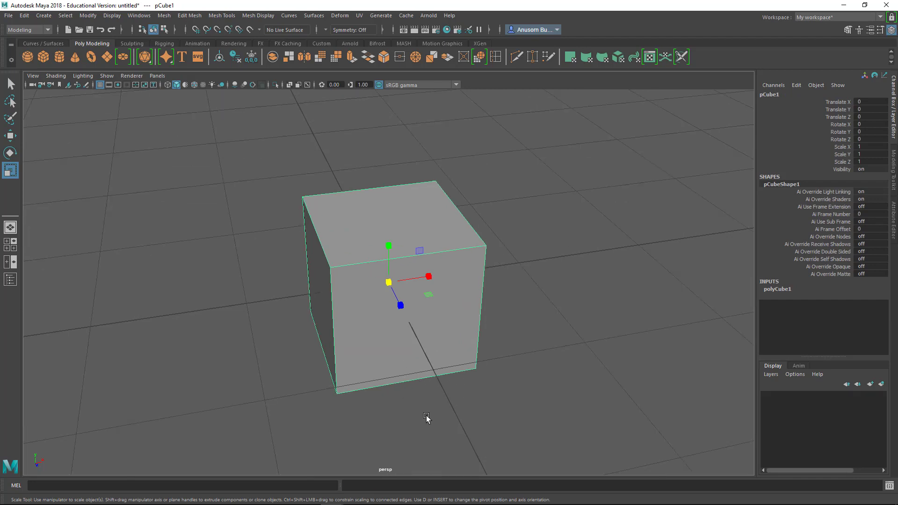
scroll(427, 417, "down", 1)
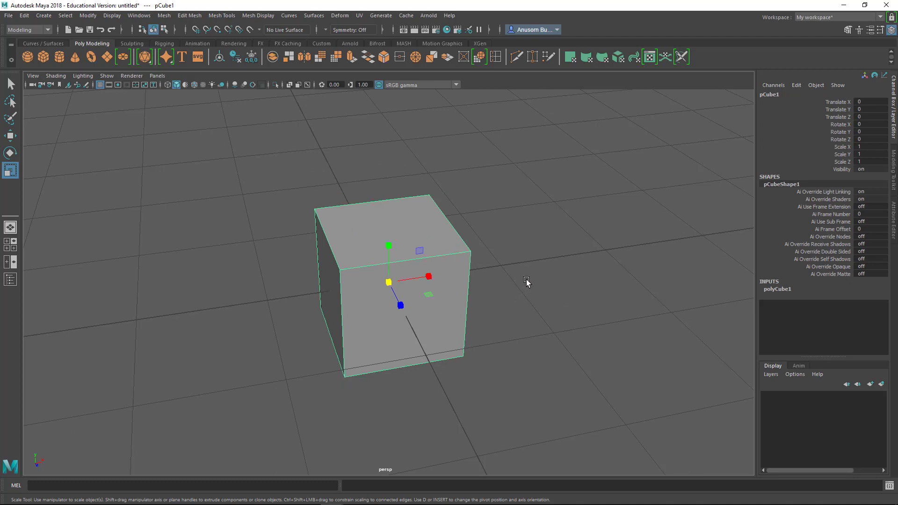
mouse_move(511, 401)
left_mouse_down("alt")
mouse_move(501, 335)
mouse_move(489, 373)
mouse_move(456, 380)
mouse_move(477, 391)
left_mouse_up("alt")
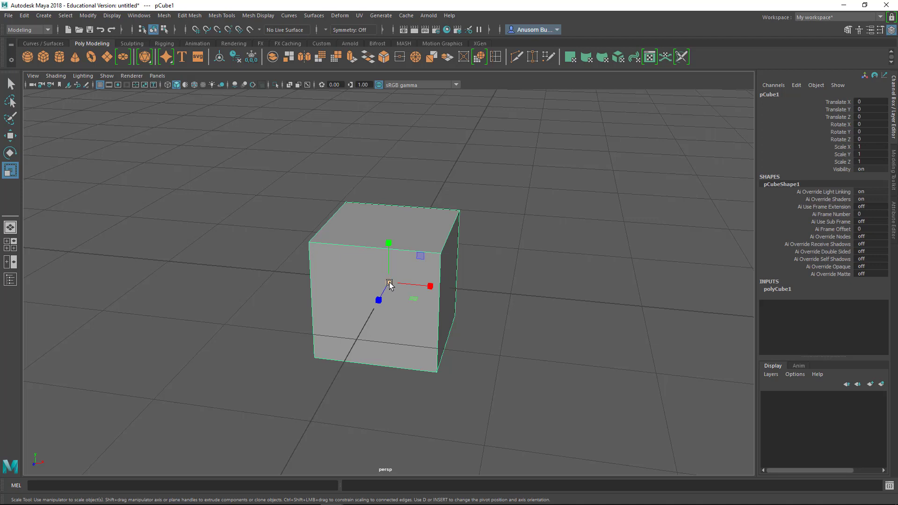
mouse_move(389, 284)
left_mouse_down()
mouse_move(585, 265)
mouse_move(395, 286)
mouse_move(613, 273)
mouse_move(377, 293)
mouse_move(598, 278)
mouse_move(395, 293)
left_mouse_up()
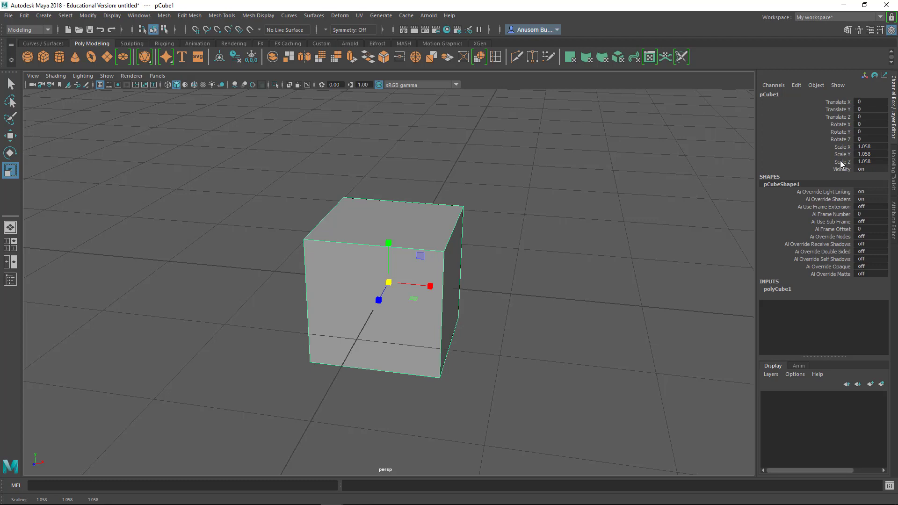
Drag the centre scale handle until the cube's uniform scale reads 1.299.
left_click_drag(389, 282, 451, 280)
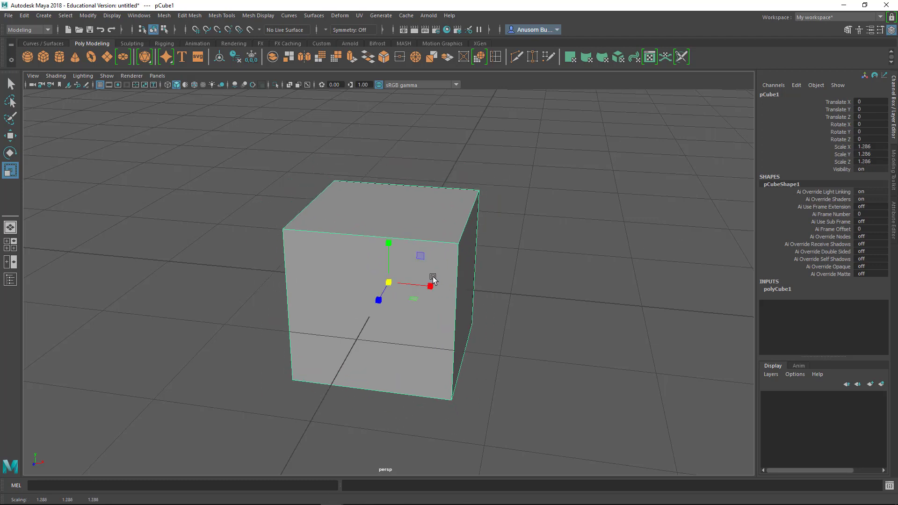
left_click_drag(398, 289, 386, 283)
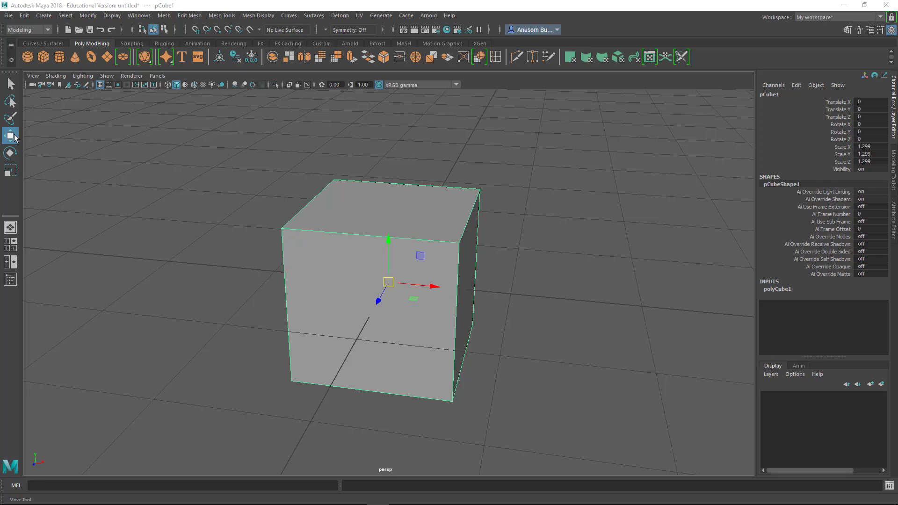
Open the Move tool's settings (axis orientation World) and place the window beside the cube.
double_click(12, 139)
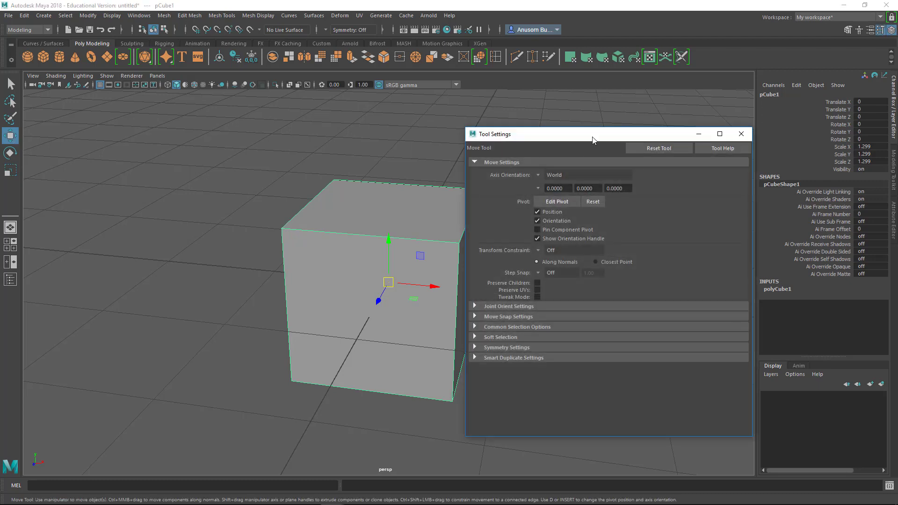
left_click_drag(585, 136, 370, 137)
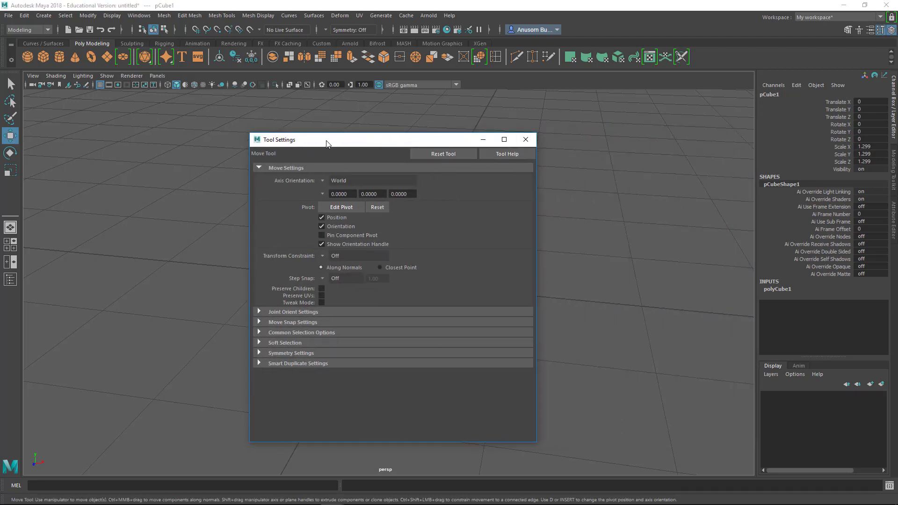
left_click(526, 140)
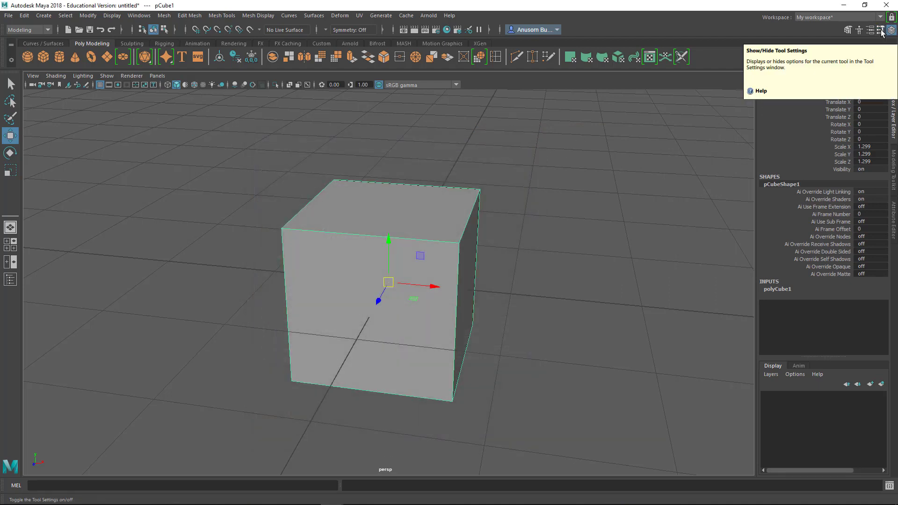
left_click(881, 31)
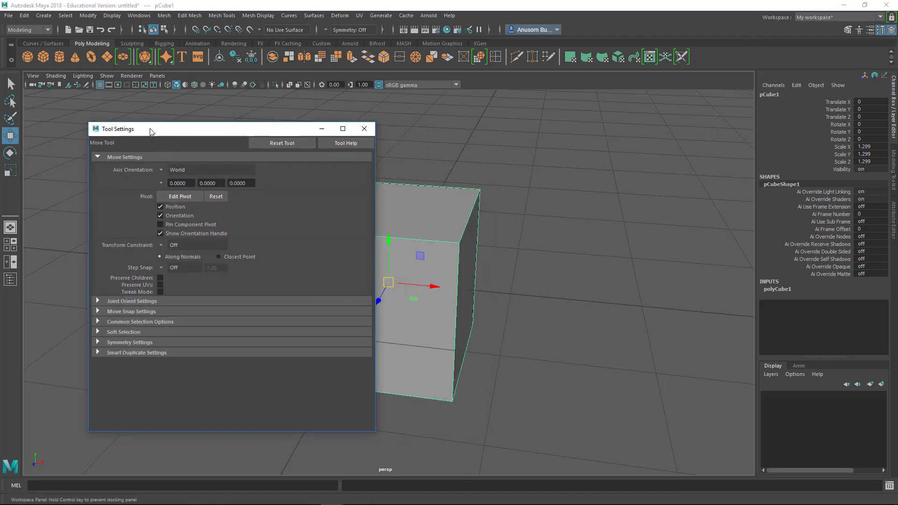
left_click_drag(329, 143, 621, 131)
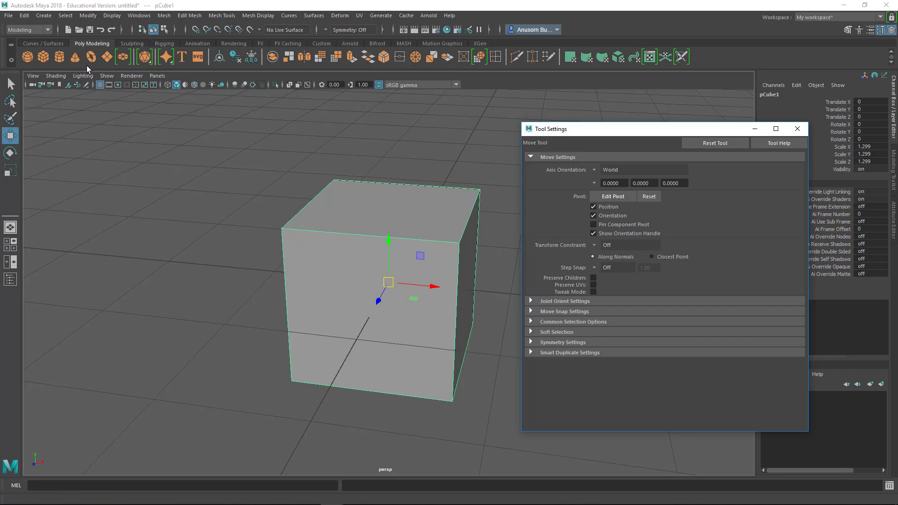
left_click(26, 57)
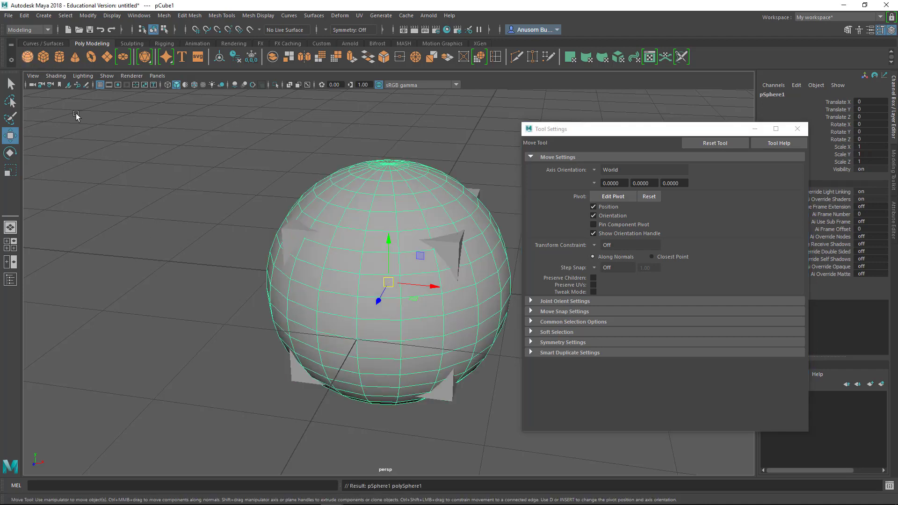
left_click_drag(426, 290, 194, 271)
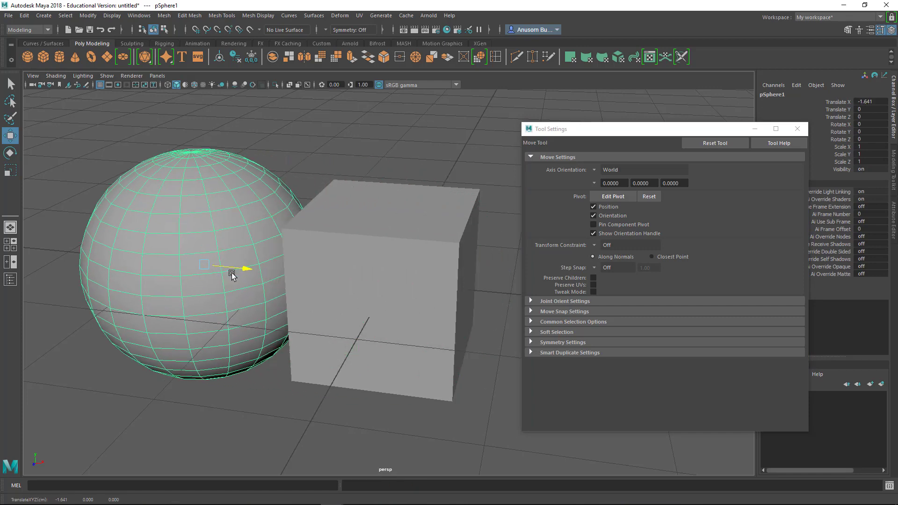
left_click(58, 55)
left_click_drag(375, 301, 473, 168)
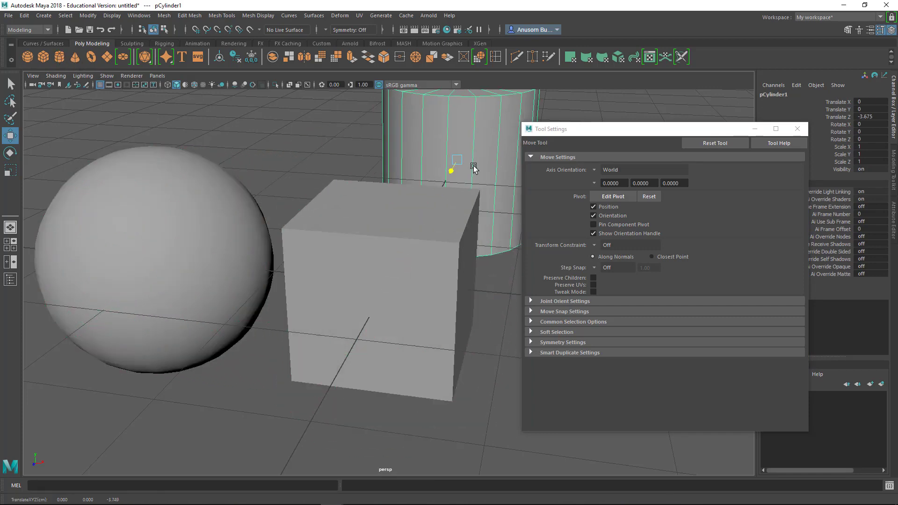
left_click(155, 232)
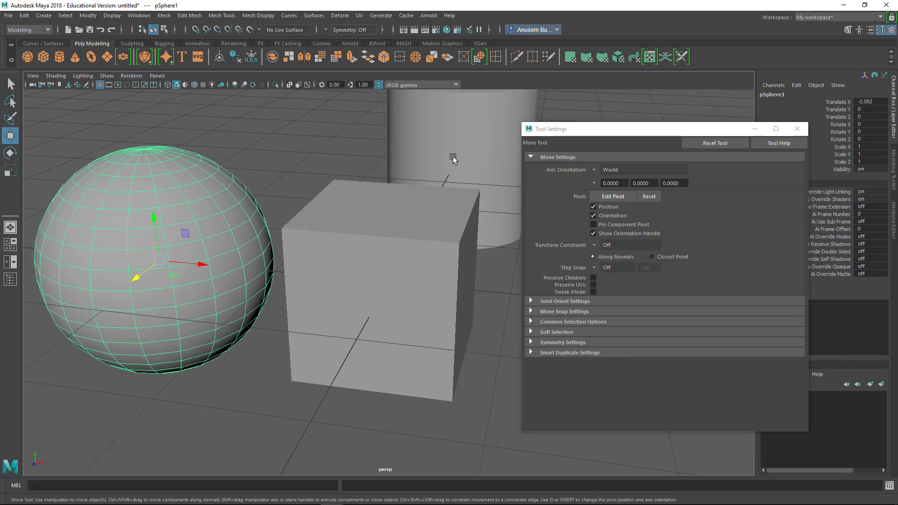
left_click(468, 128)
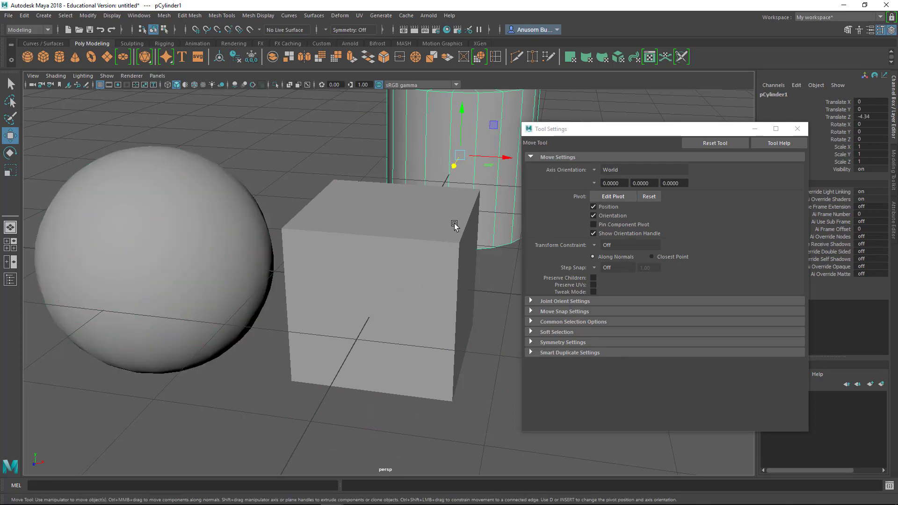
left_click(373, 260)
left_click(157, 254)
left_click(472, 135)
left_click(180, 277)
left_click(469, 156)
key("Delete")
left_click(190, 263)
key("Delete")
left_click(392, 294)
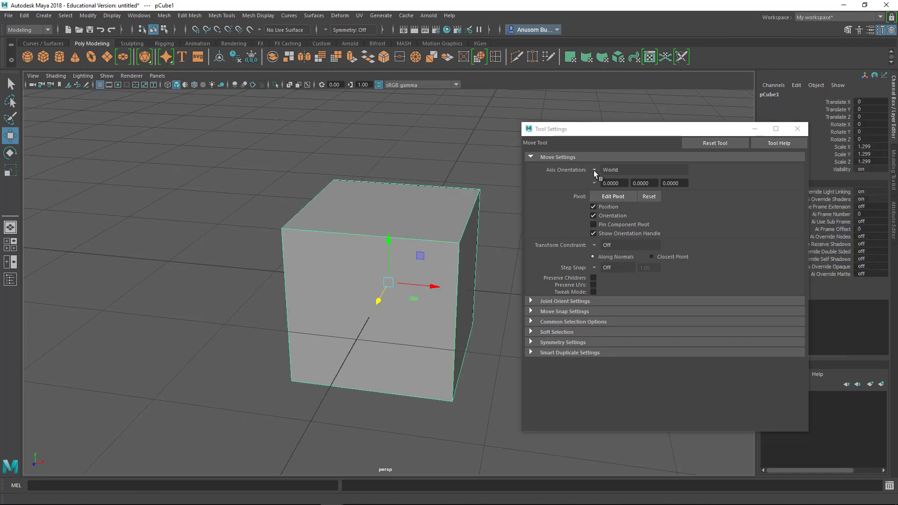
left_click(594, 171)
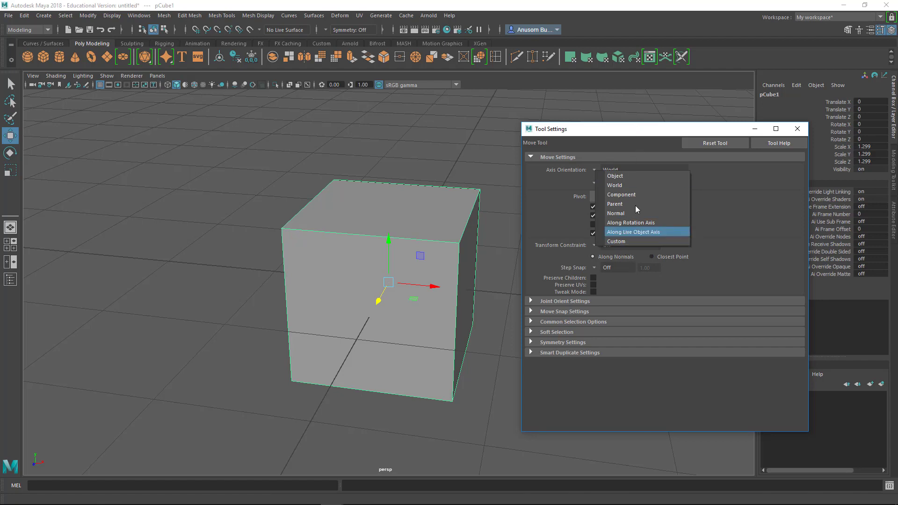
left_click(630, 166)
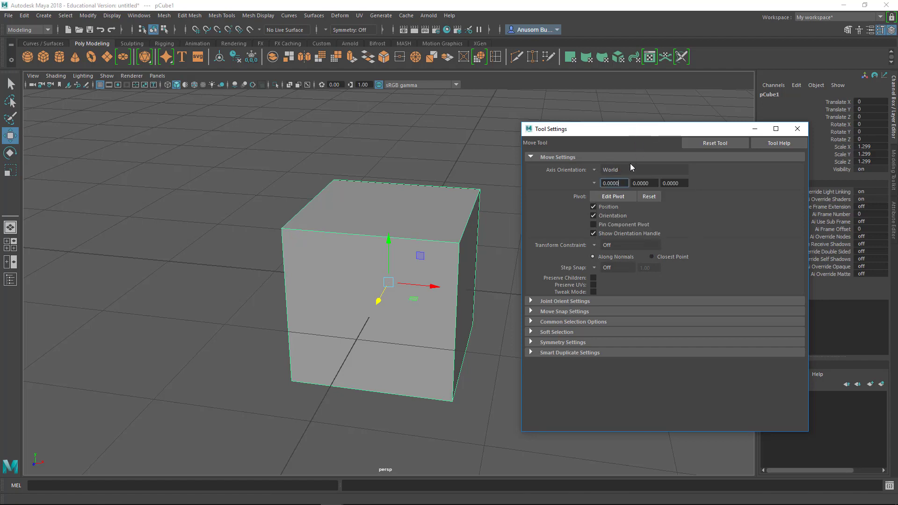
left_click(595, 170)
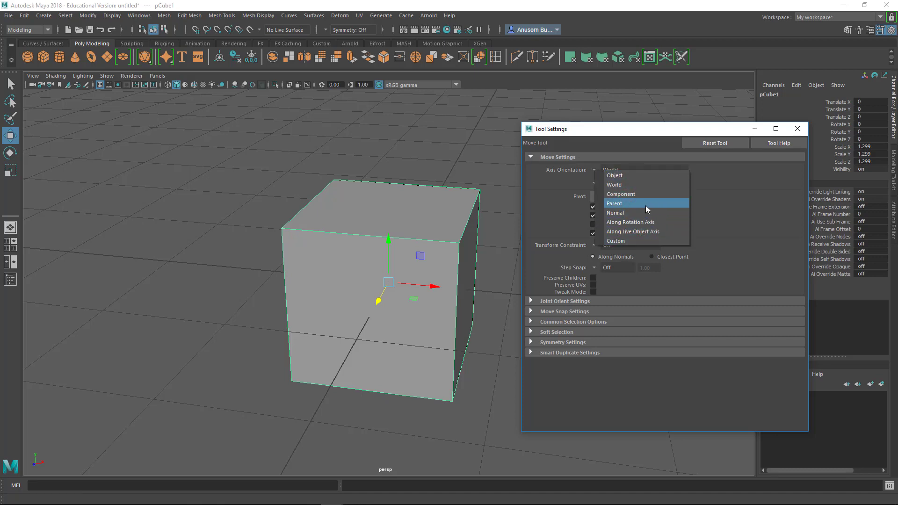
left_click(659, 130)
left_click(594, 170)
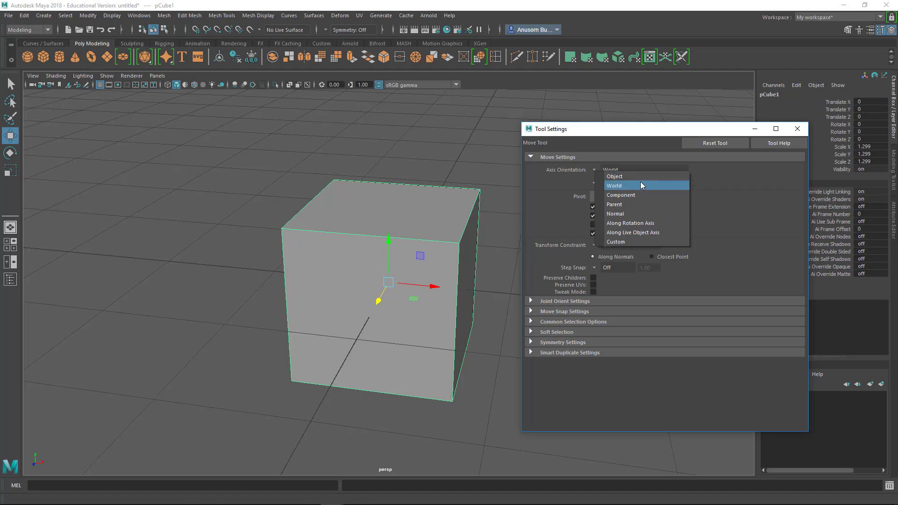
left_click(653, 131)
left_click_drag(655, 131, 695, 124)
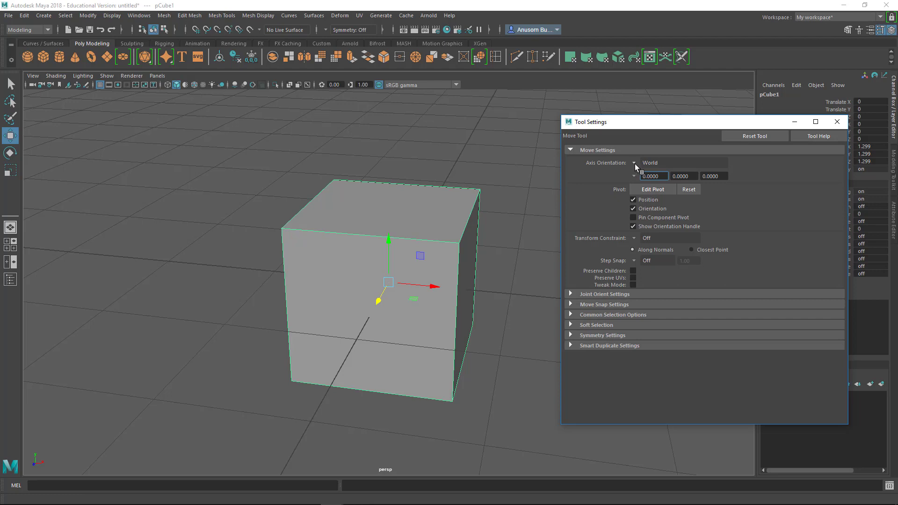
Toggle the Move tool's Axis Orientation between Object and World, leaving it on World.
left_click(635, 164)
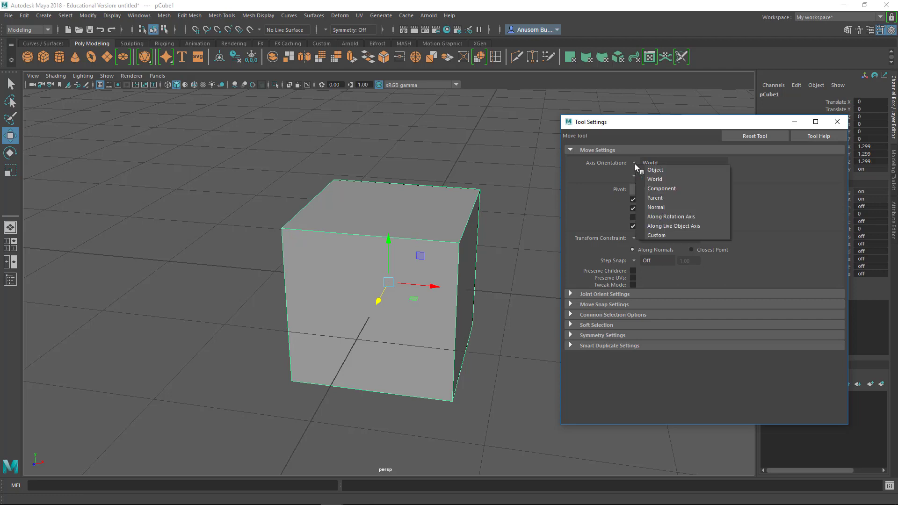
left_click(672, 170)
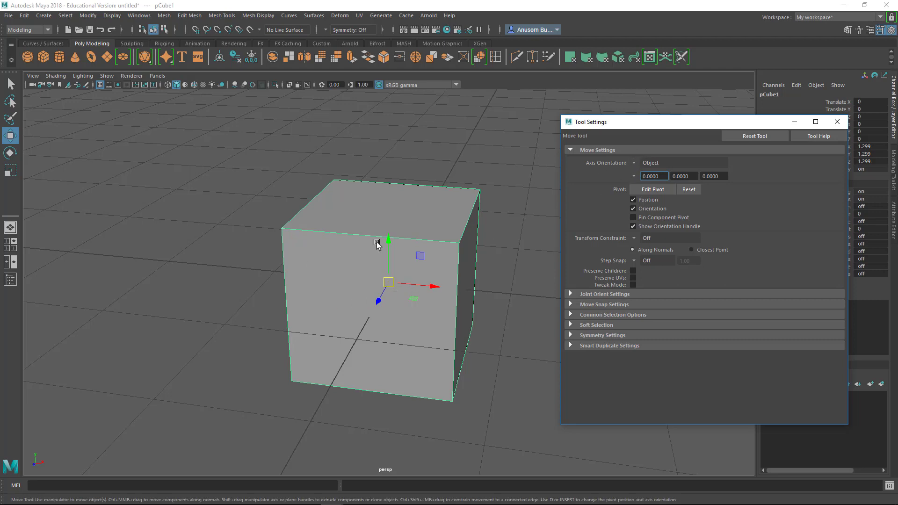
left_click(633, 162)
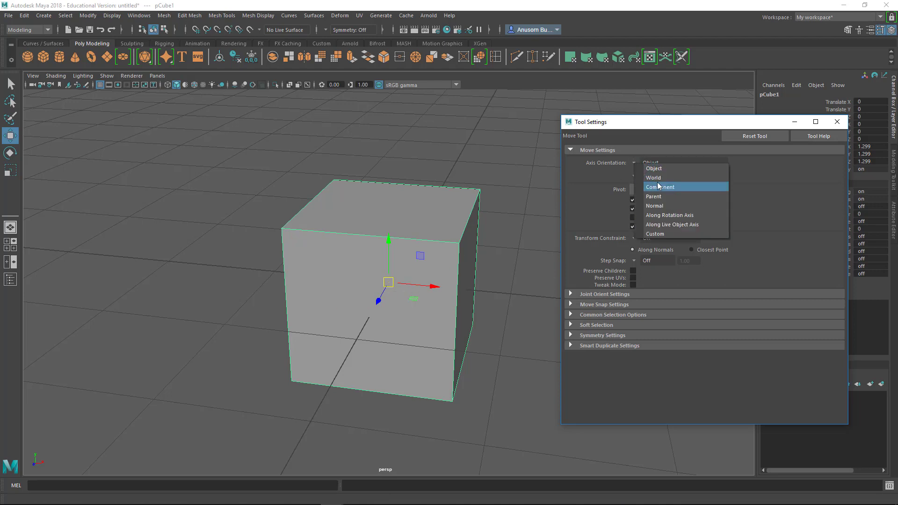
left_click(659, 177)
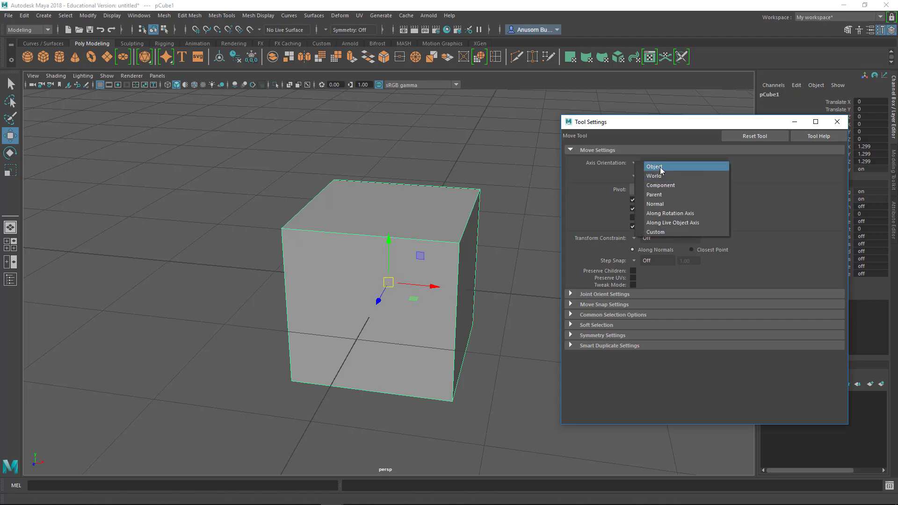
left_click(655, 167)
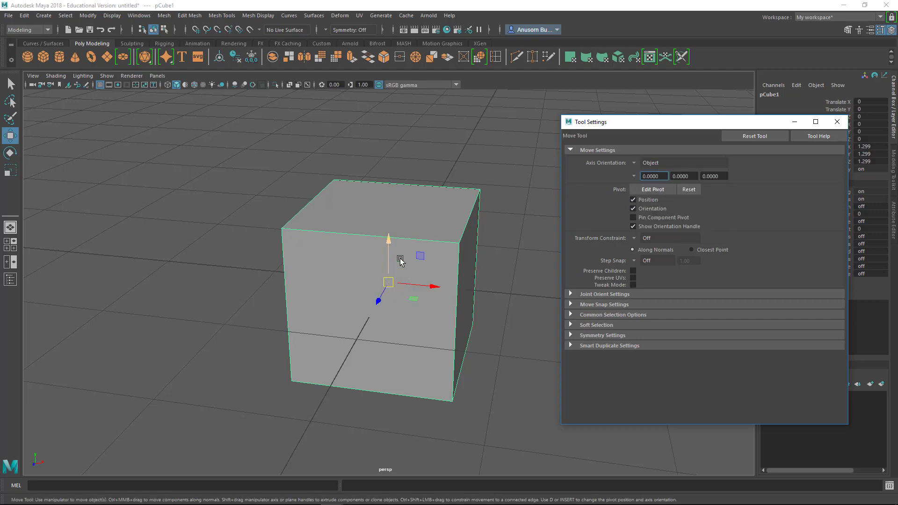
left_click(635, 164)
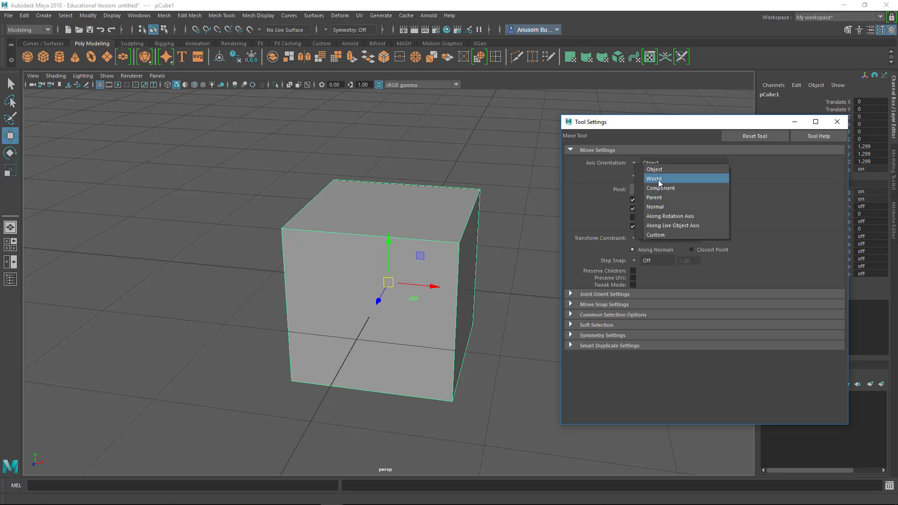
mouse_move(482, 410)
left_mouse_down("alt")
mouse_move(427, 415)
mouse_move(479, 392)
left_mouse_up("alt")
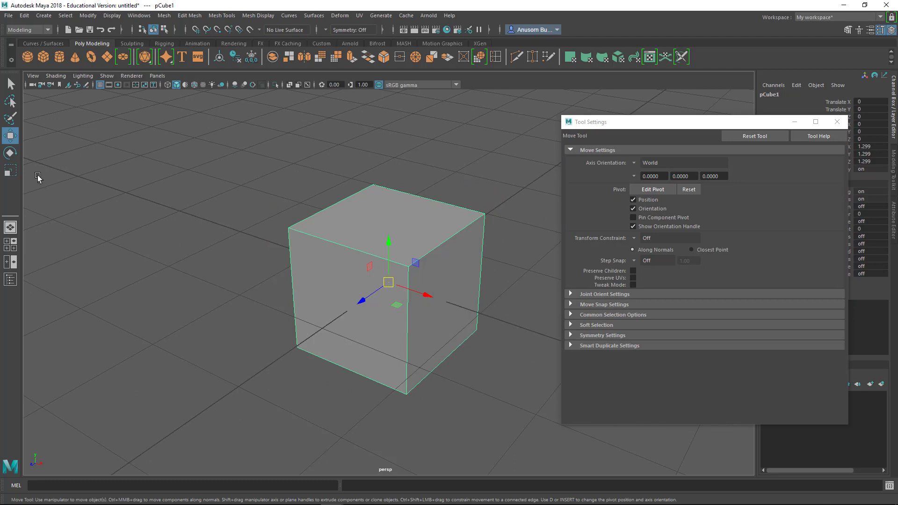
Free-rotate the cube to about -36.9, 13.6, -10.0, keeping rotate axes on Object, then return to Move.
left_click(10, 153)
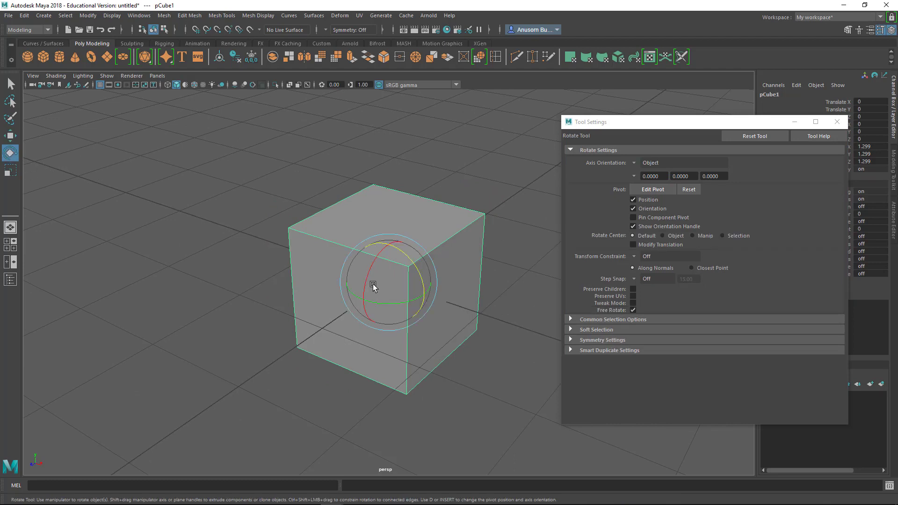
left_click_drag(372, 261, 388, 245)
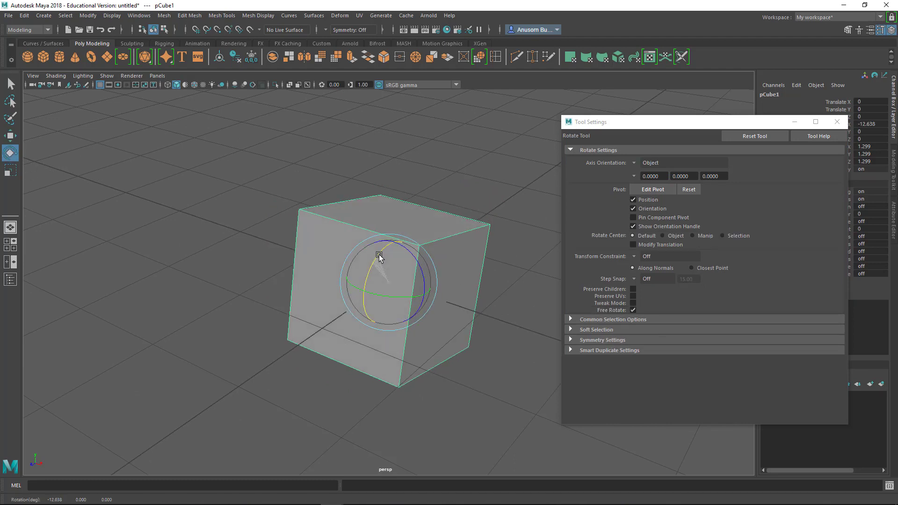
left_click_drag(403, 287, 416, 290)
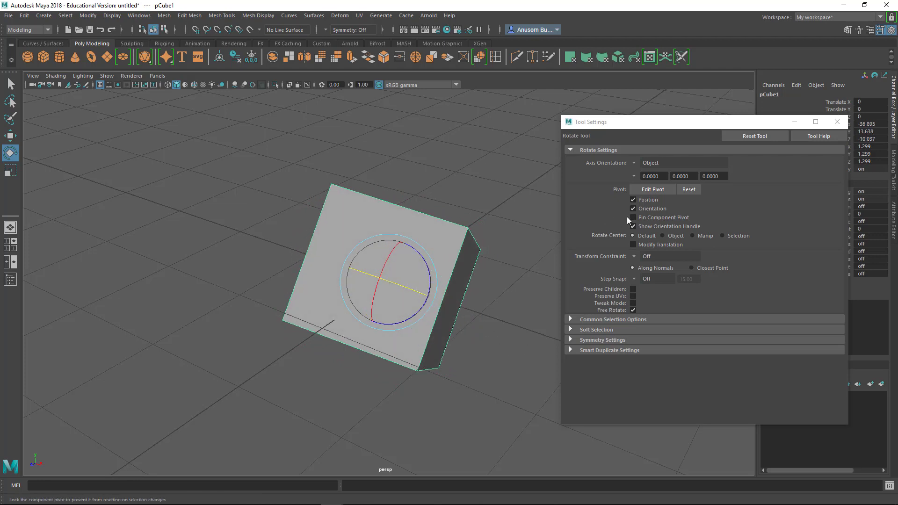
left_click(631, 166)
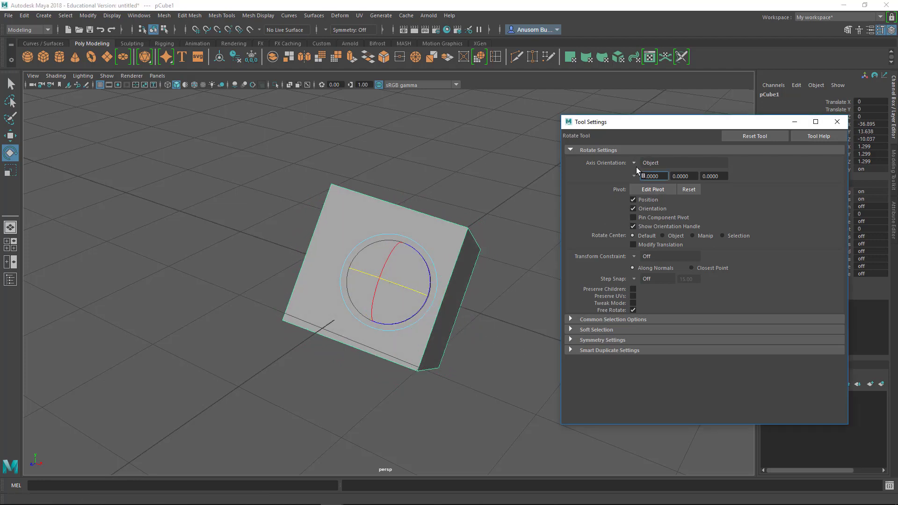
left_click(636, 164)
left_click(647, 170)
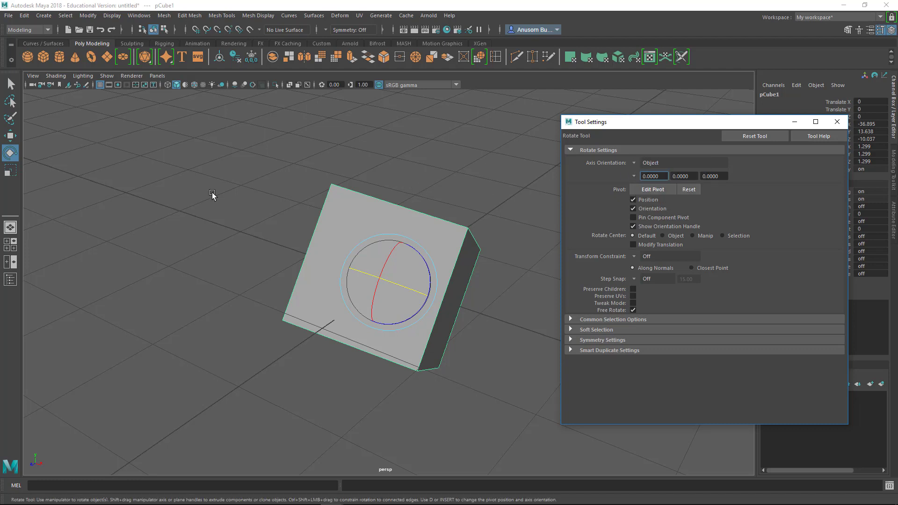
left_click(10, 136)
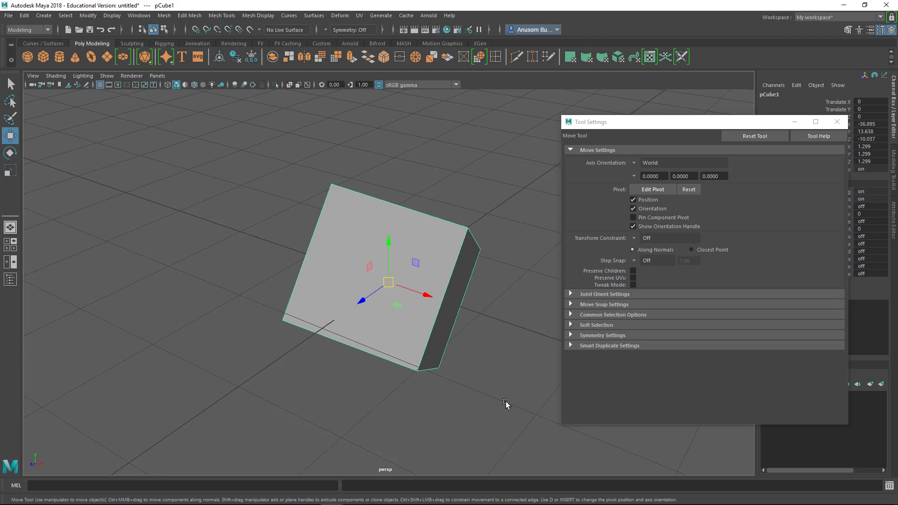
With move axes on World, slide the tilted cube along Z until Translate Z reads -0.116.
mouse_move(494, 410)
left_mouse_down("alt")
mouse_move(465, 411)
mouse_move(443, 391)
mouse_move(434, 402)
mouse_move(406, 379)
mouse_move(403, 392)
mouse_move(397, 383)
mouse_move(427, 392)
mouse_move(416, 393)
mouse_move(382, 323)
left_mouse_up("alt")
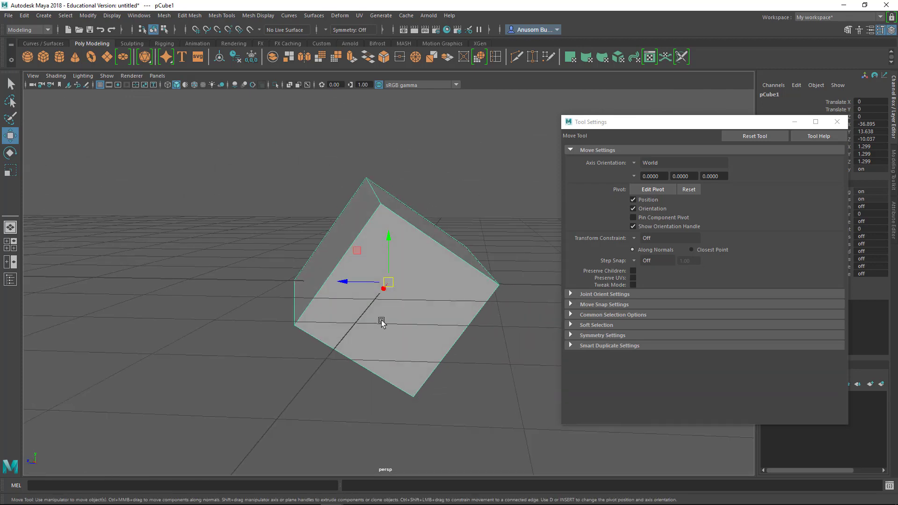
left_click(636, 166)
left_click(660, 179)
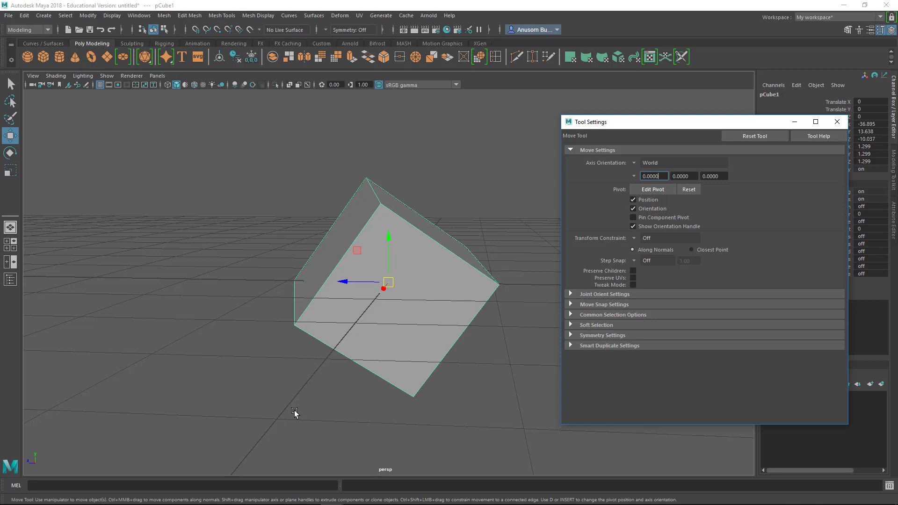
mouse_move(294, 415)
left_mouse_down("alt")
mouse_move(307, 417)
mouse_move(120, 434)
left_mouse_up("alt")
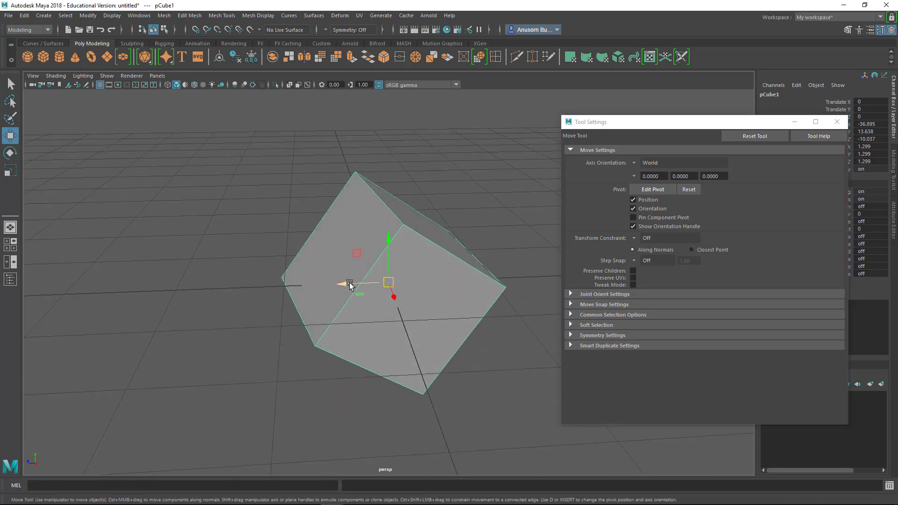
mouse_move(341, 284)
left_mouse_down()
mouse_move(352, 287)
mouse_move(336, 287)
left_mouse_up()
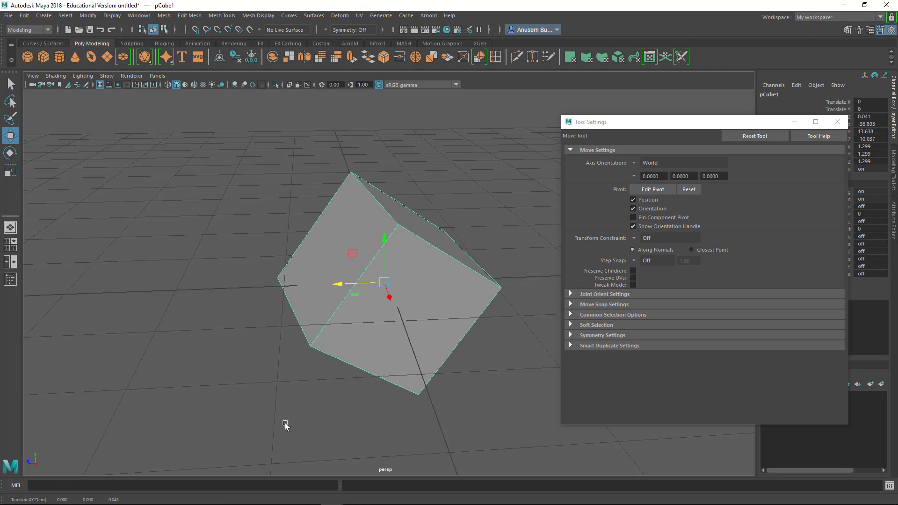
left_click_drag(341, 285, 346, 295)
left_click_drag(308, 416, 337, 387, "alt")
mouse_move(348, 284)
left_mouse_down()
mouse_move(339, 299)
mouse_move(330, 293)
mouse_move(398, 292)
left_mouse_up()
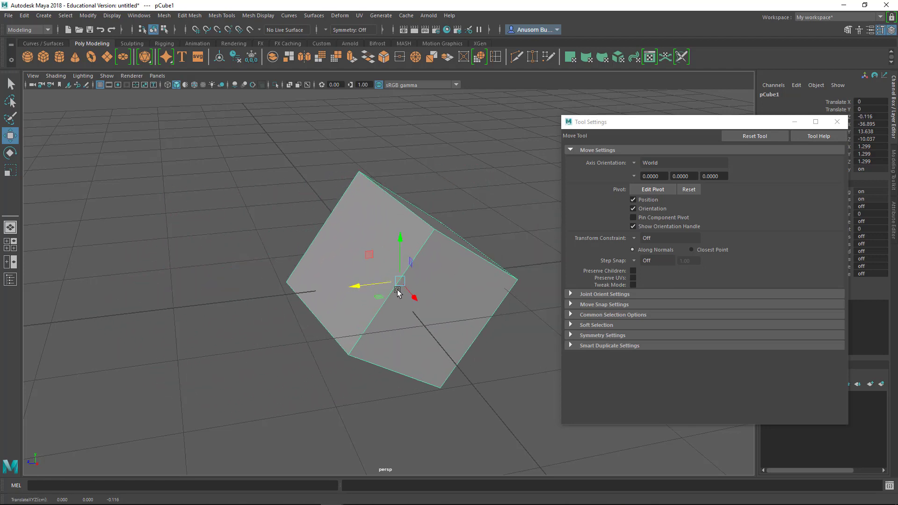
Set move axis orientation to Object and slide the cube along its own tilted axis.
left_click(634, 164)
left_click(661, 169)
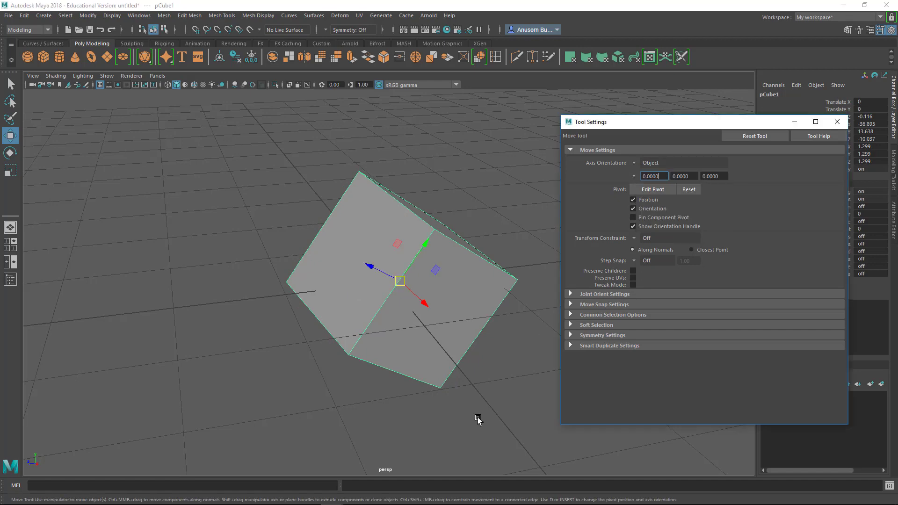
left_click_drag(482, 421, 449, 388, "alt")
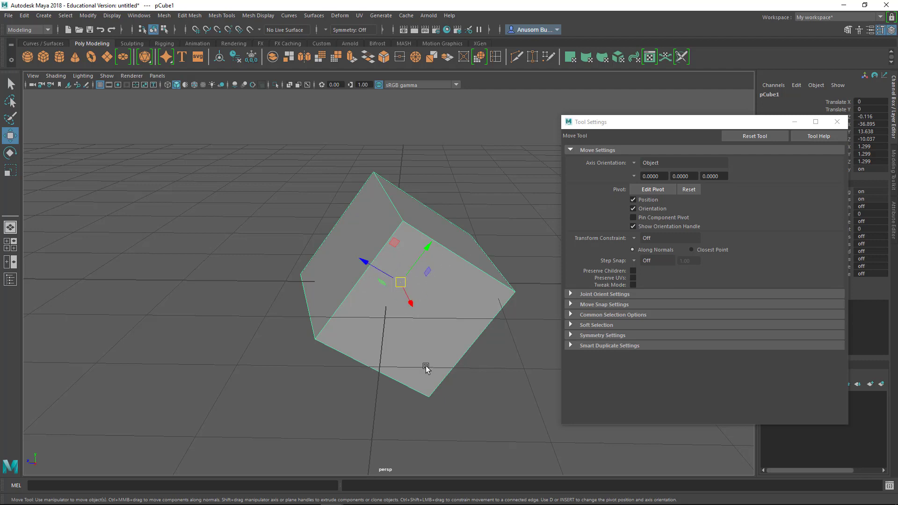
left_click_drag(488, 415, 476, 355, "alt")
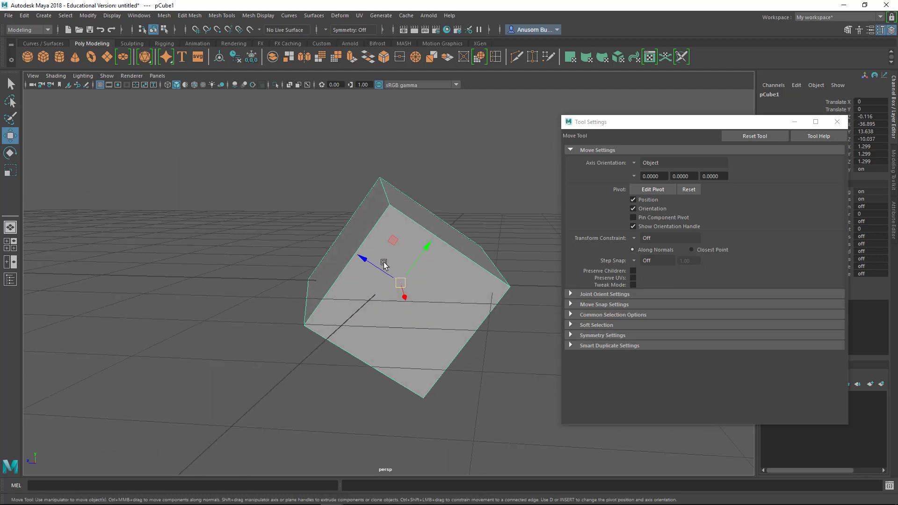
mouse_move(366, 263)
left_mouse_down()
mouse_move(227, 198)
mouse_move(402, 275)
left_mouse_up()
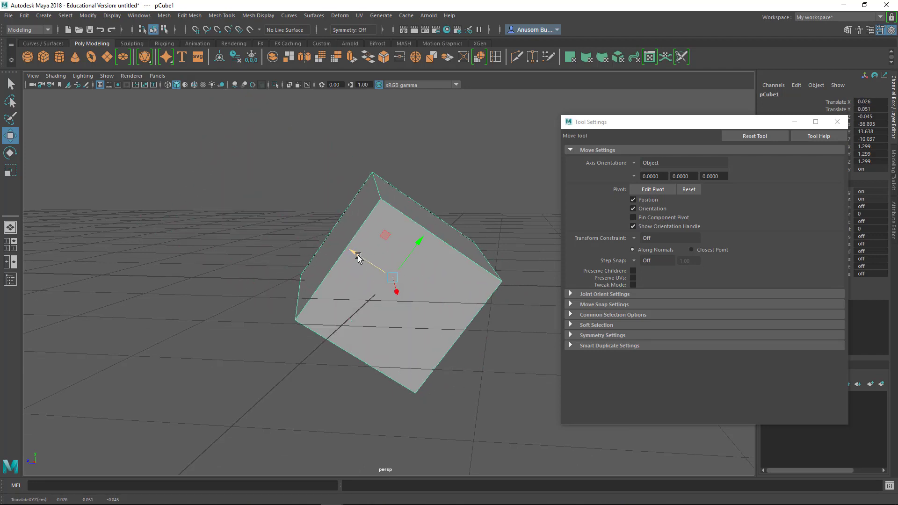
mouse_move(357, 253)
left_mouse_down()
mouse_move(257, 205)
mouse_move(241, 216)
mouse_move(246, 227)
mouse_move(192, 227)
left_mouse_up()
Toggle move axes between World and Object, sliding the cube back along its axis and along world Z.
left_click(648, 163)
left_click(651, 175)
left_click(648, 162)
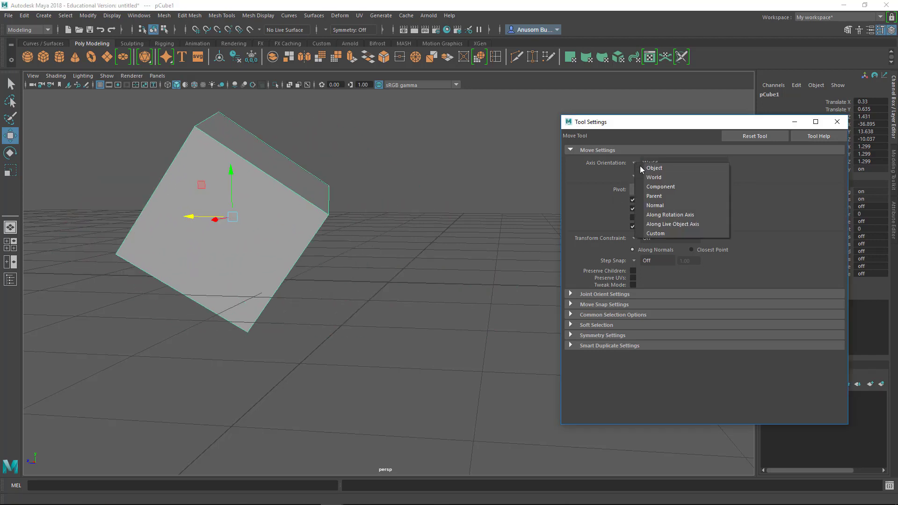
left_click(651, 174)
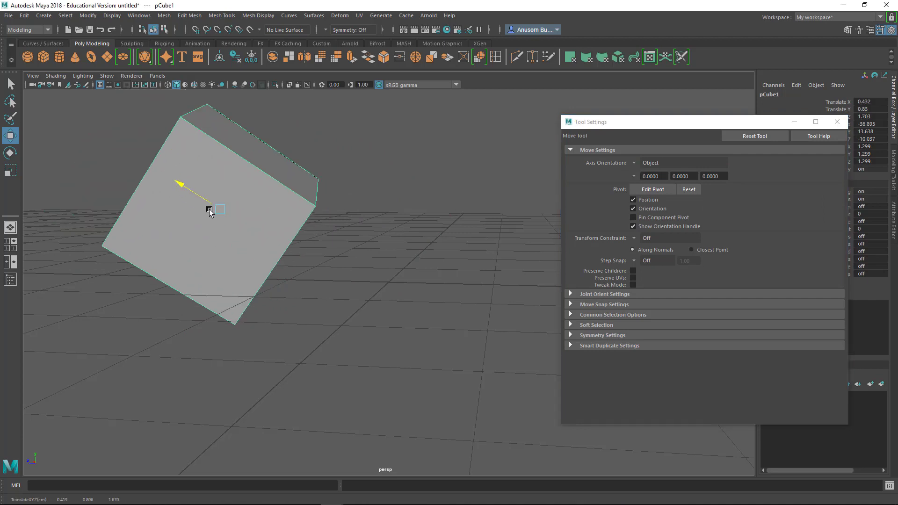
left_click_drag(188, 197, 371, 230)
left_click(636, 163)
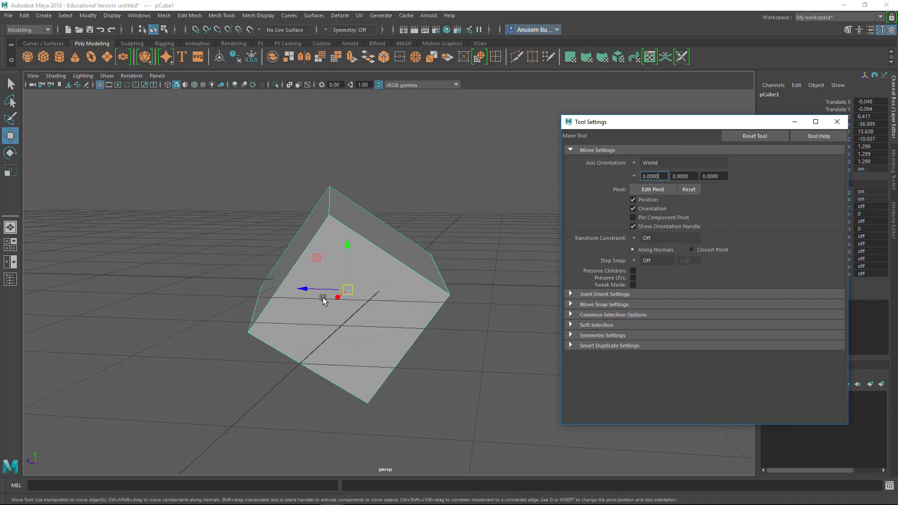
mouse_move(307, 290)
left_mouse_down()
mouse_move(116, 292)
mouse_move(328, 301)
left_mouse_up()
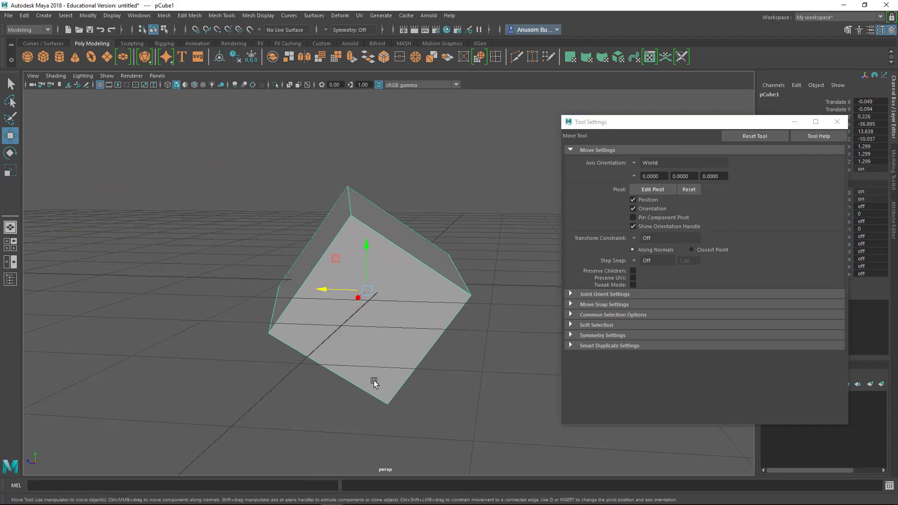
Leave move axes on World, reset the Move tool and close its settings, cube at -0.049, -0.094, 0.226.
left_click_drag(339, 402, 384, 393, "alt")
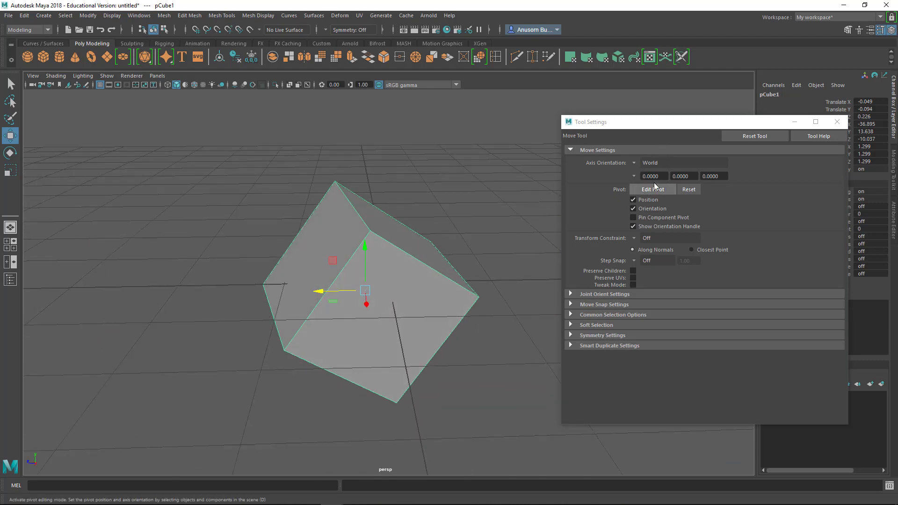
left_click(633, 164)
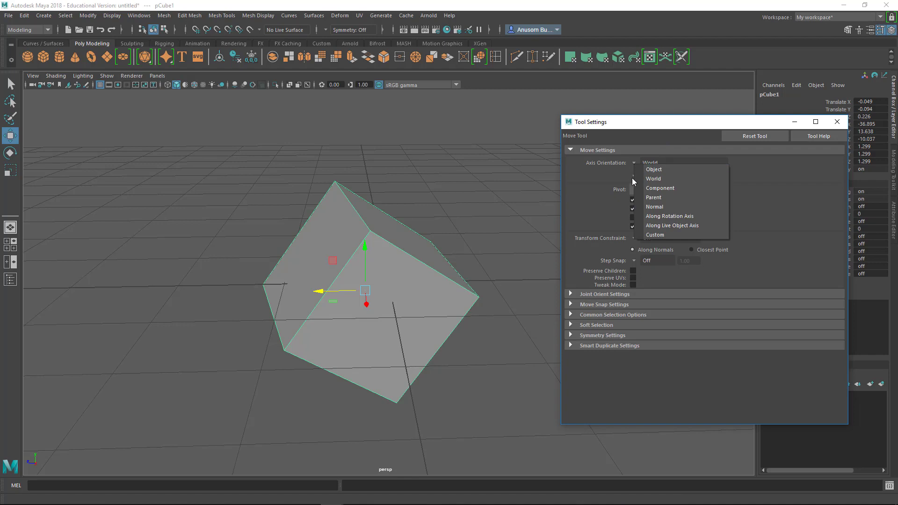
left_click(660, 179)
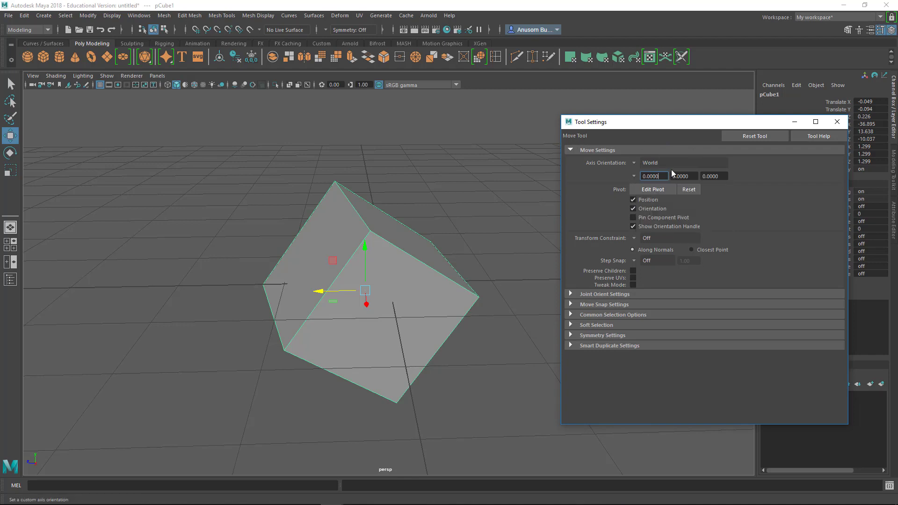
left_click_drag(719, 124, 622, 127)
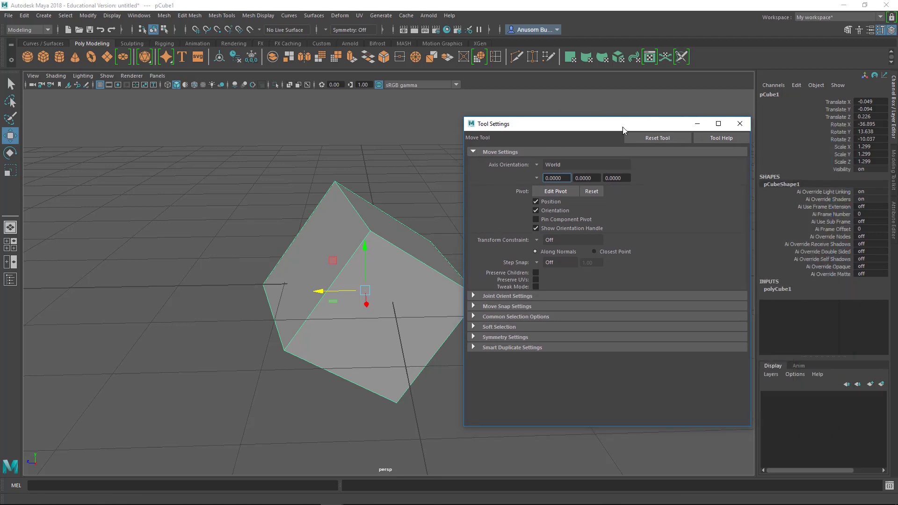
left_click(656, 139)
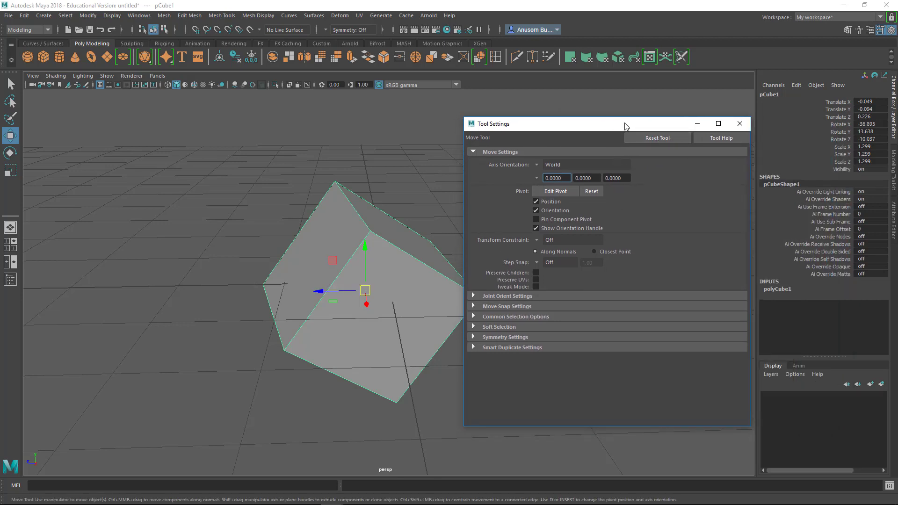
left_click_drag(626, 126, 679, 121)
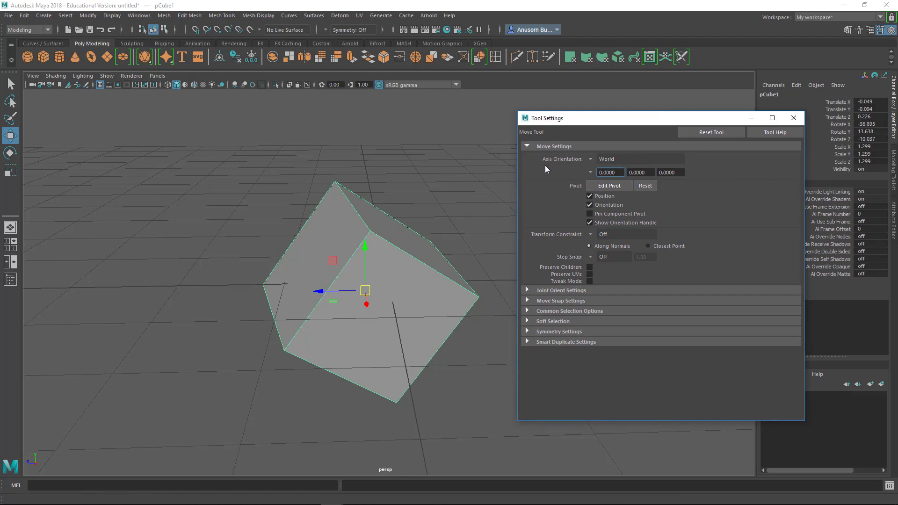
left_click(794, 119)
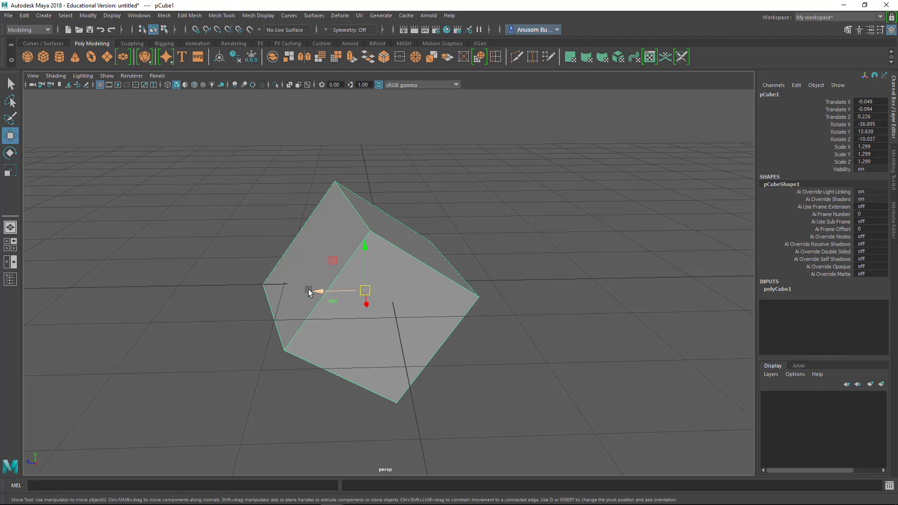
In Rotate Tool settings, try Object axis orientation, leave it on World, and close the window.
left_click(10, 154)
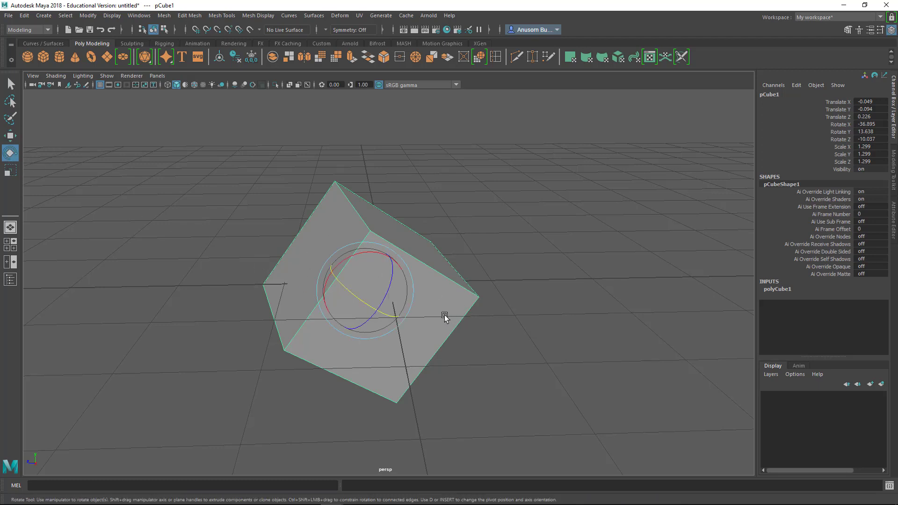
double_click(9, 157)
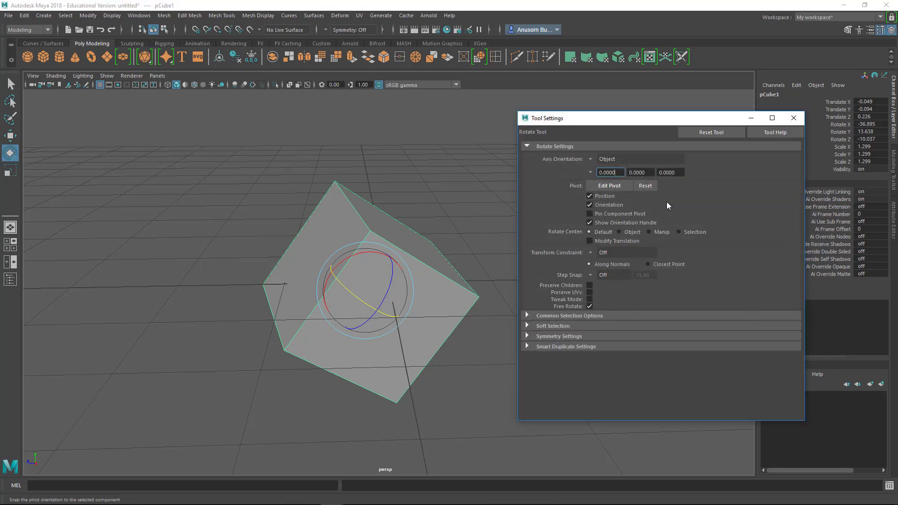
left_click(592, 158)
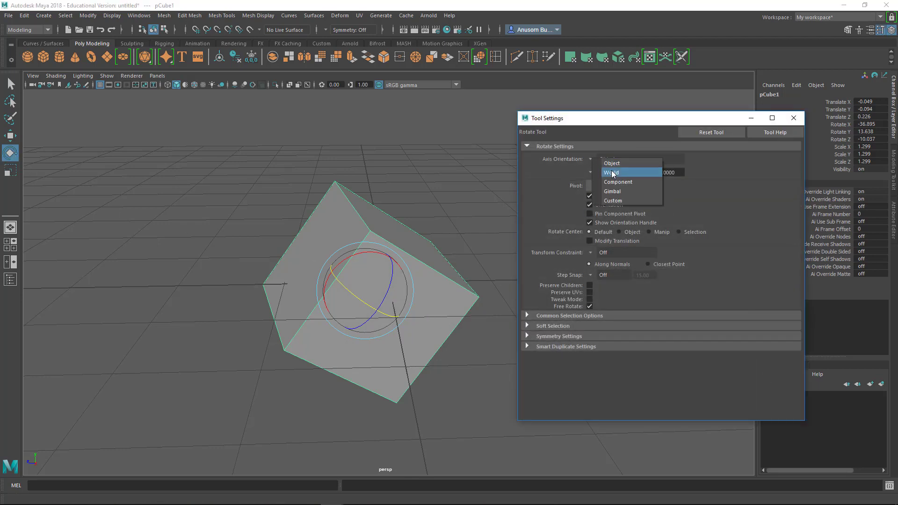
left_click(608, 168)
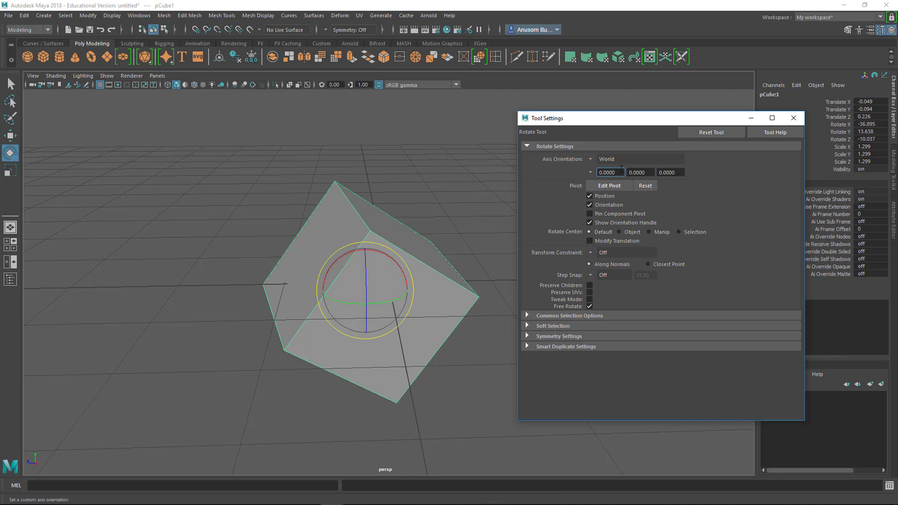
left_click(591, 159)
left_click(621, 165)
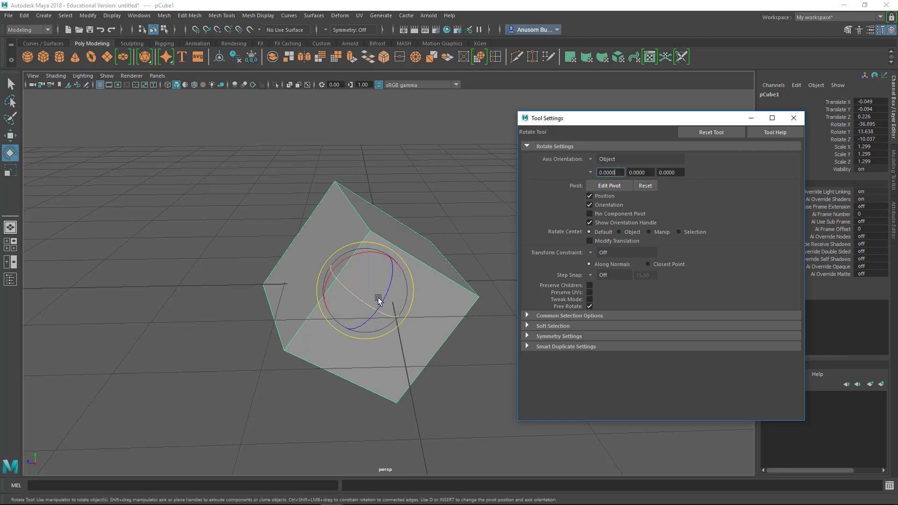
left_click(594, 158)
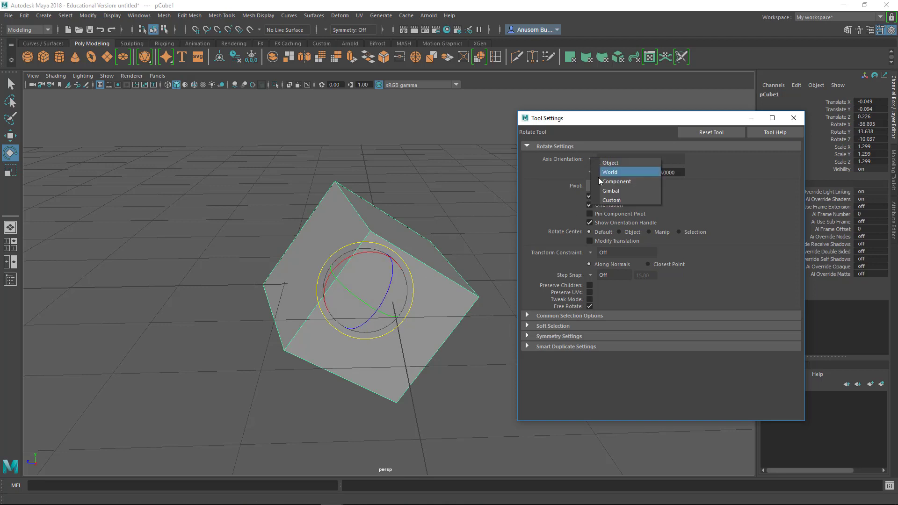
left_click(795, 118)
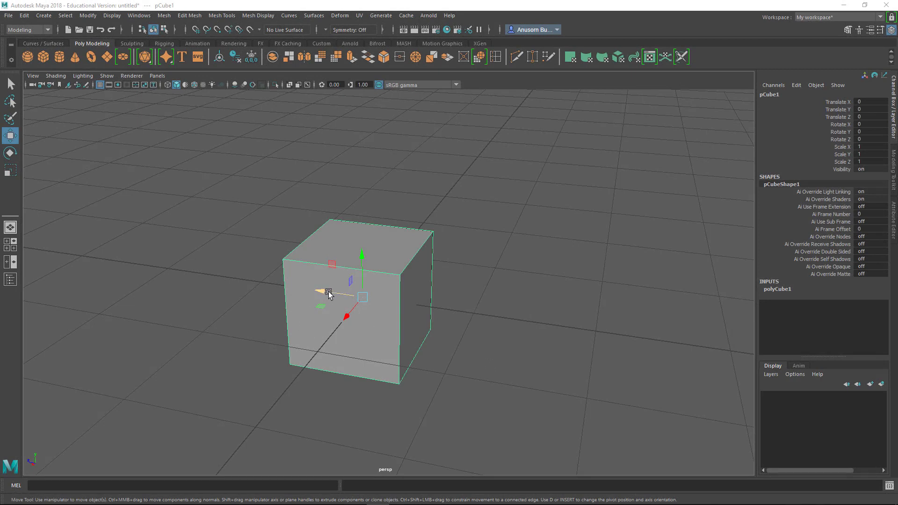
Drag the cube, then set Translate X and Translate Z to 0 in the Channel Box.
mouse_move(329, 293)
left_mouse_down()
mouse_move(416, 313)
mouse_move(325, 301)
mouse_move(335, 285)
left_mouse_up()
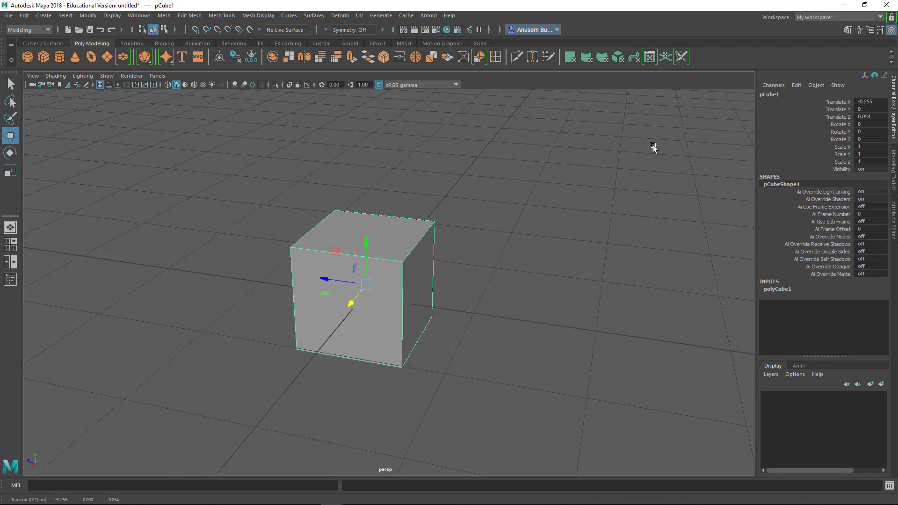
double_click(866, 102)
type("0")
double_click(871, 116)
type("0")
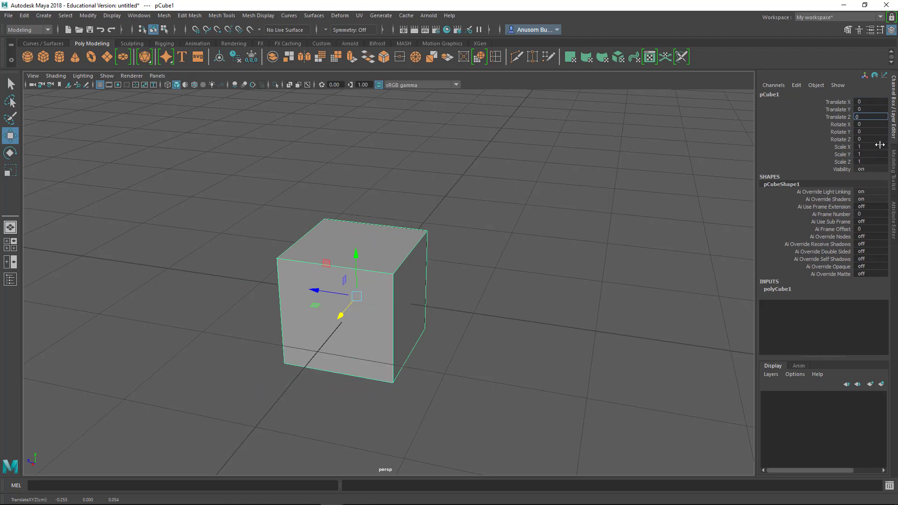
key("Return")
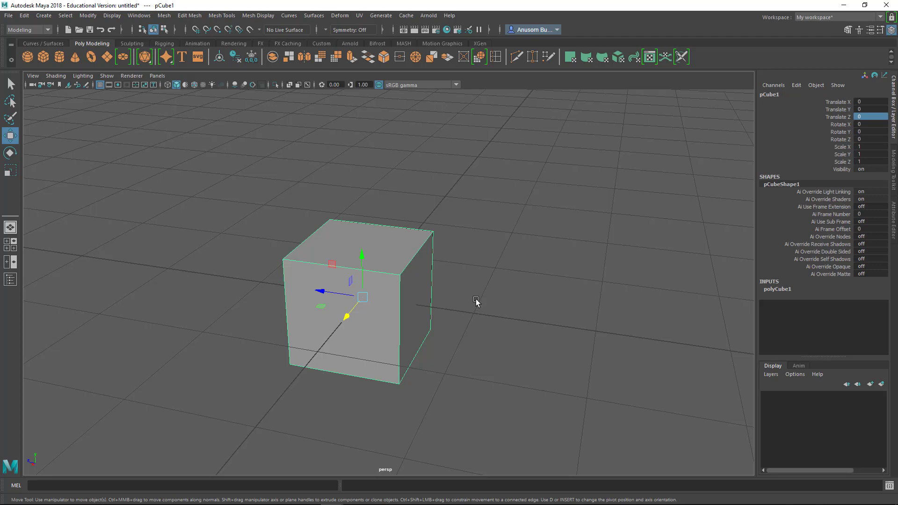
mouse_move(320, 291)
left_mouse_down()
mouse_move(195, 280)
mouse_move(327, 295)
left_mouse_up()
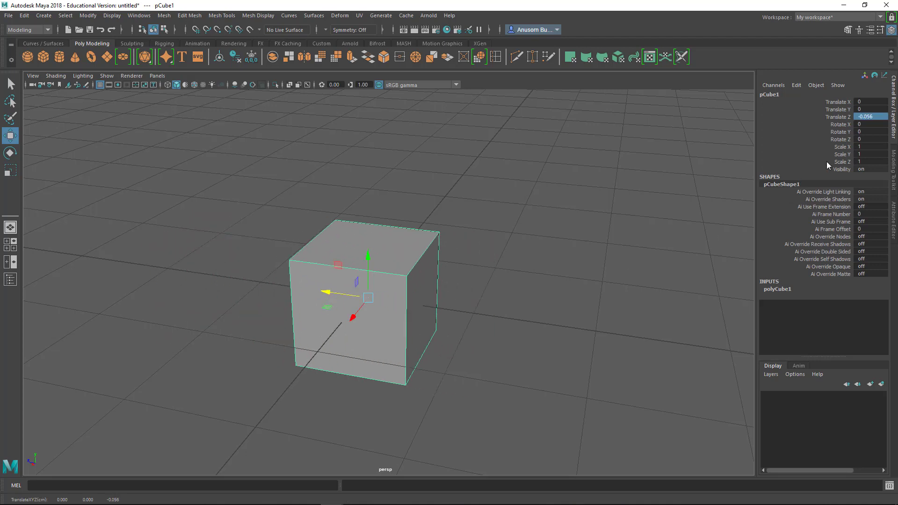
double_click(873, 118)
type("0")
key("Return")
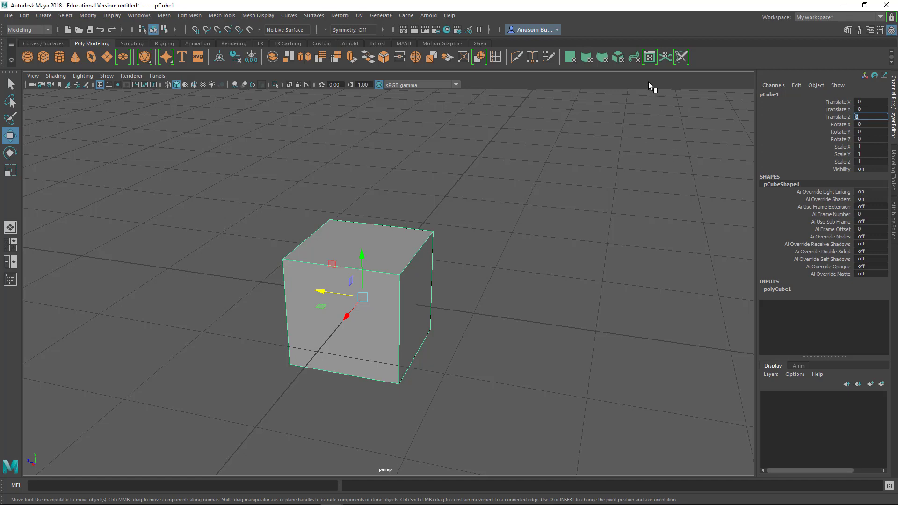
Maximize the front view from the four-view layout and zoom in.
key("Return")
key("space")
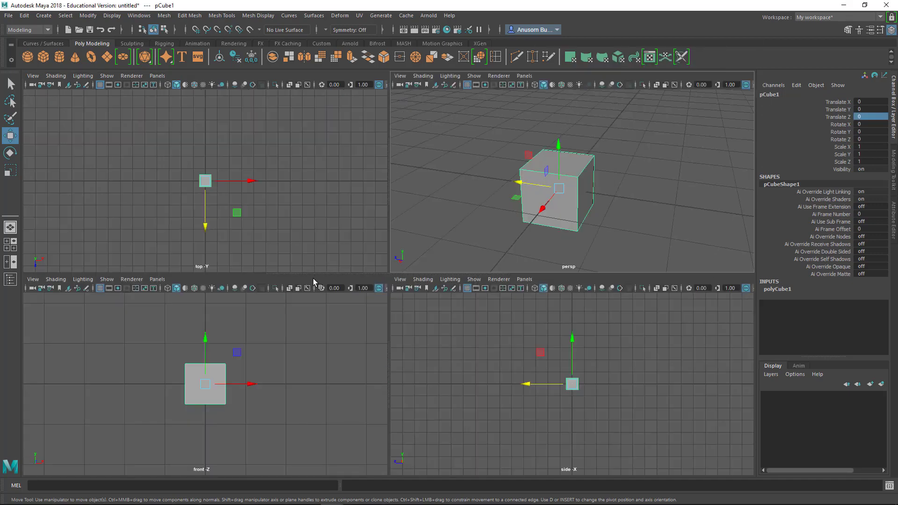
left_click(313, 279)
key("space")
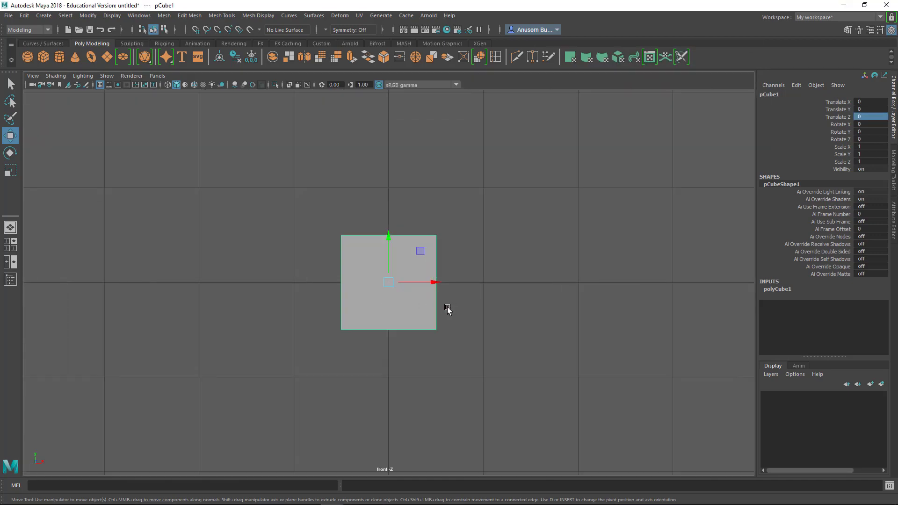
scroll(448, 308, "up", 1)
Slide the cube along X and back, then set Translate X to 0.
mouse_move(441, 282)
left_mouse_down()
mouse_move(277, 287)
mouse_move(578, 296)
mouse_move(588, 283)
left_mouse_up()
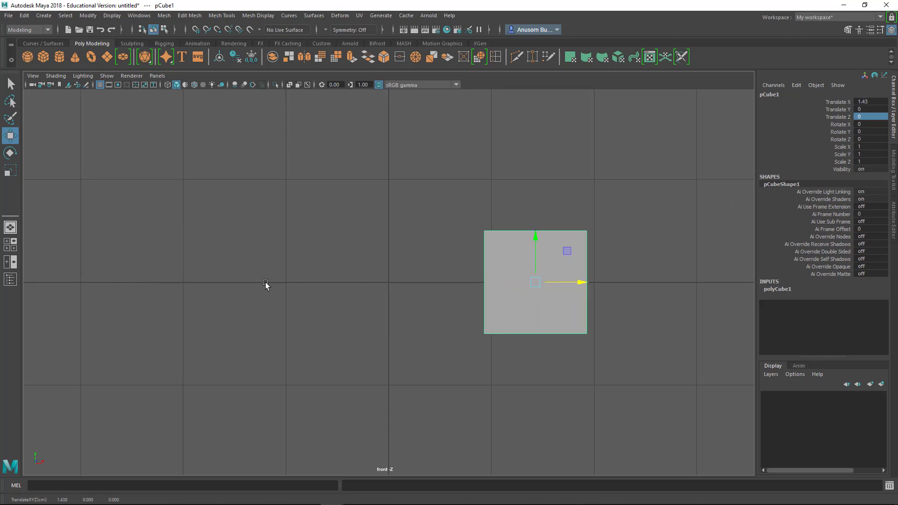
mouse_move(580, 282)
left_mouse_down()
mouse_move(317, 292)
mouse_move(448, 286)
left_mouse_up()
double_click(875, 102)
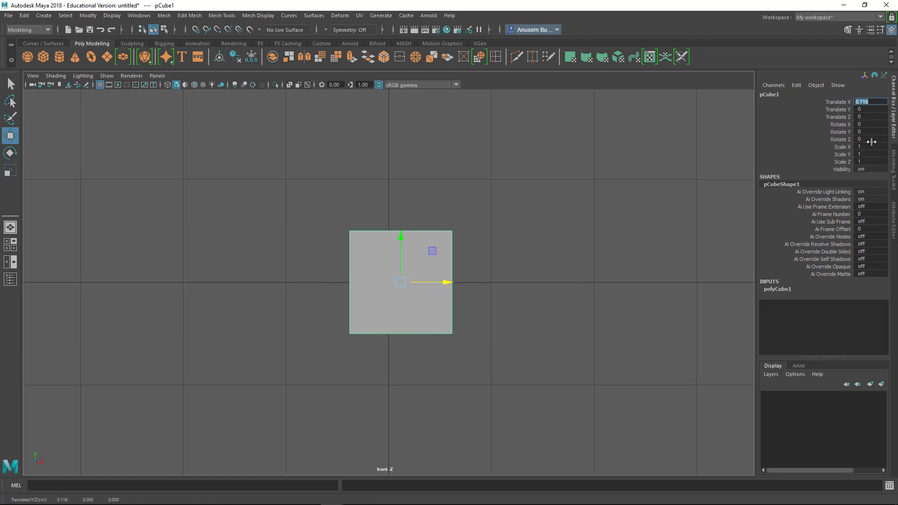
type("0")
key("Return")
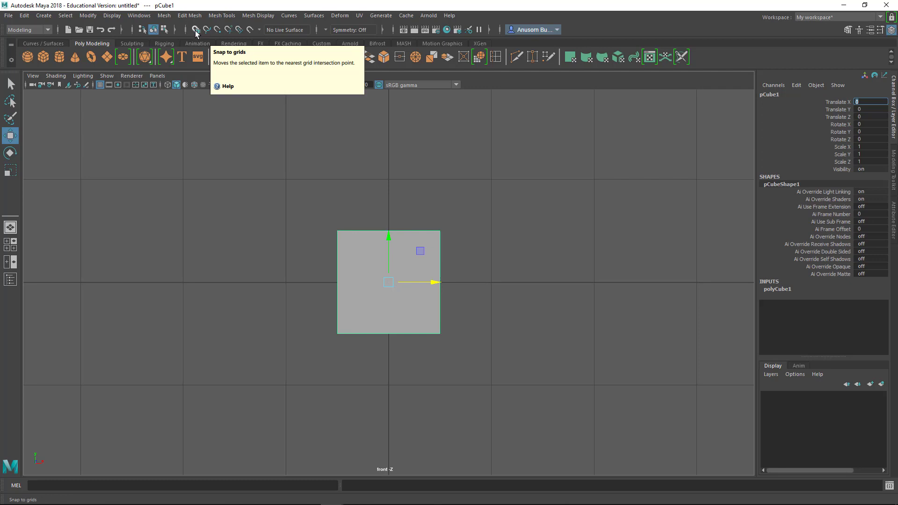
left_click(196, 31)
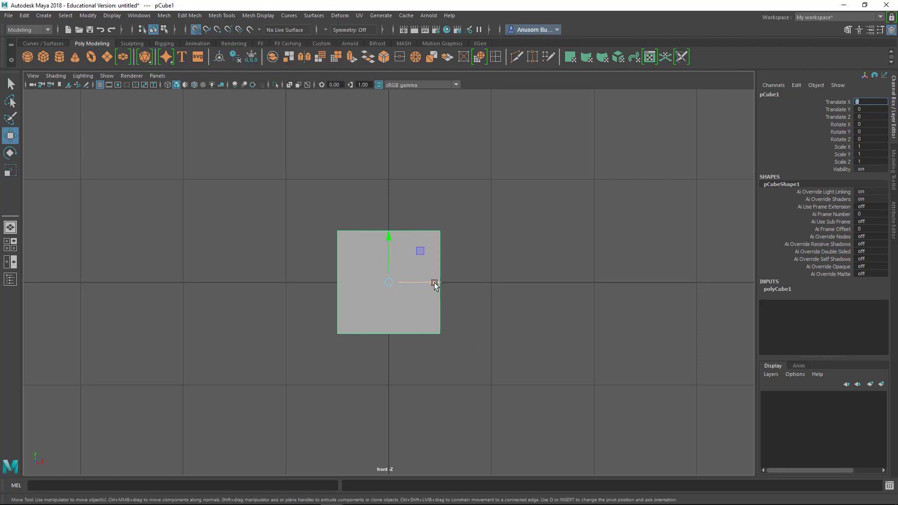
left_click_drag(432, 282, 147, 290)
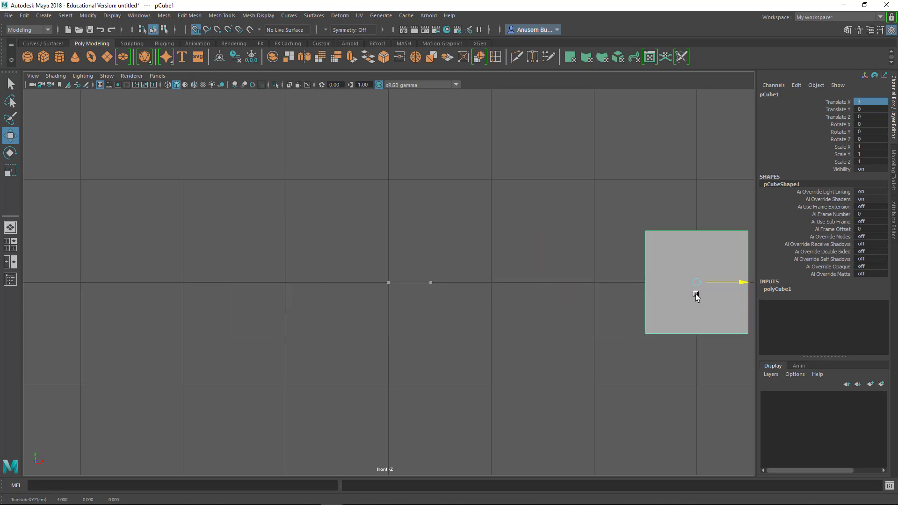
mouse_move(360, 299)
left_mouse_down()
mouse_move(593, 282)
mouse_move(399, 283)
left_mouse_up()
mouse_move(391, 241)
left_mouse_down()
mouse_move(403, 147)
mouse_move(397, 304)
left_mouse_up()
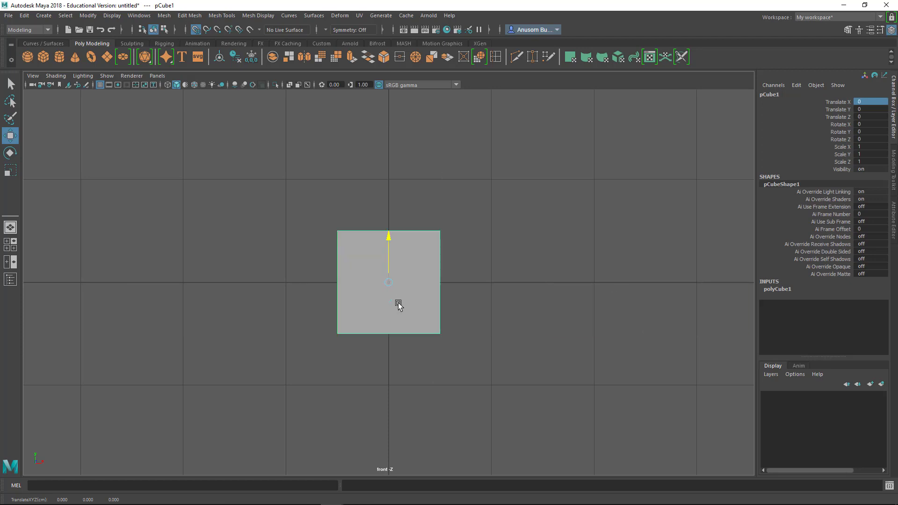
left_click_drag(388, 264, 392, 211)
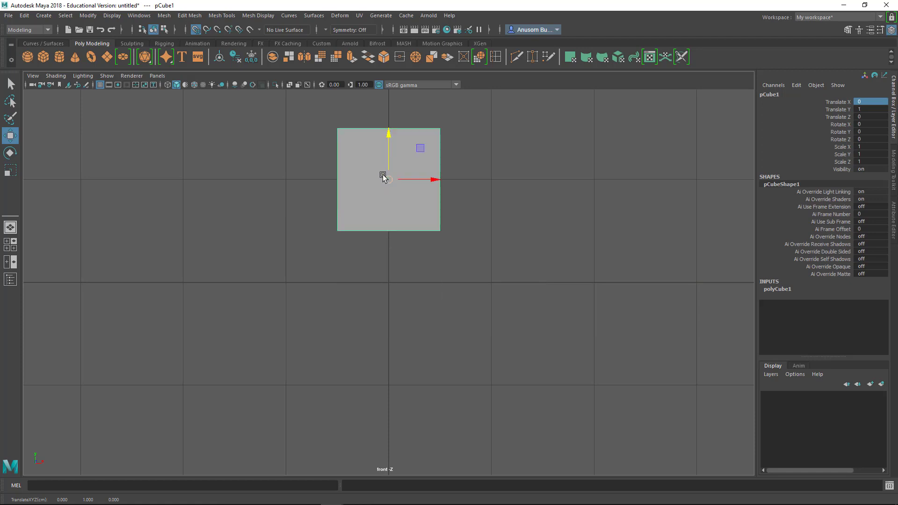
left_click_drag(392, 136, 389, 245)
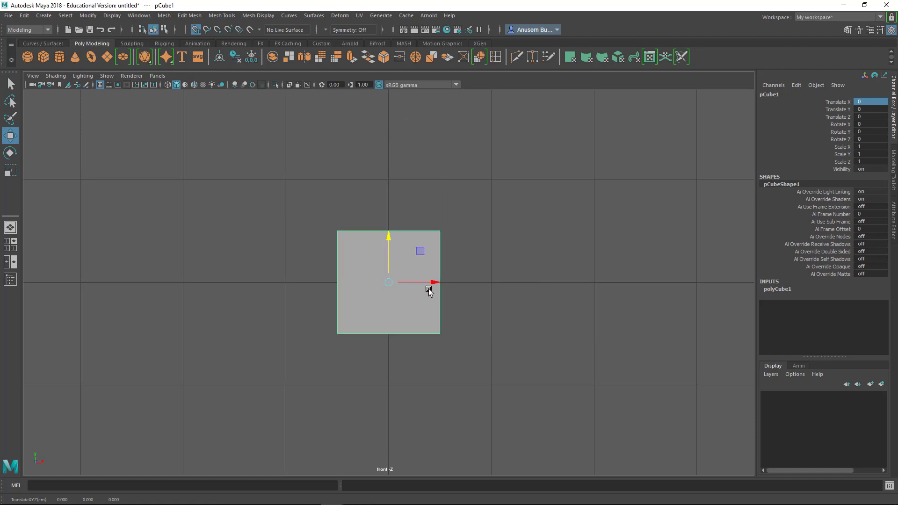
left_click_drag(402, 287, 314, 292)
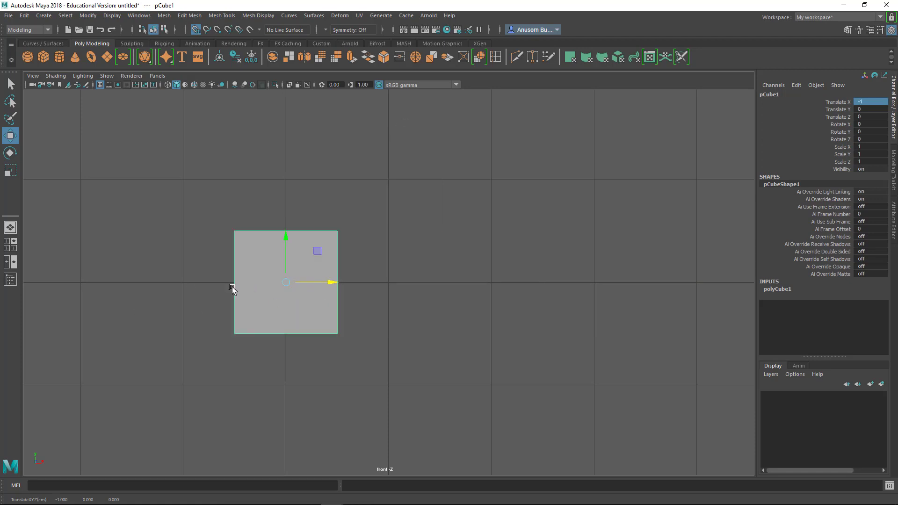
mouse_move(345, 286)
left_mouse_down()
mouse_move(546, 283)
mouse_move(438, 293)
left_mouse_up()
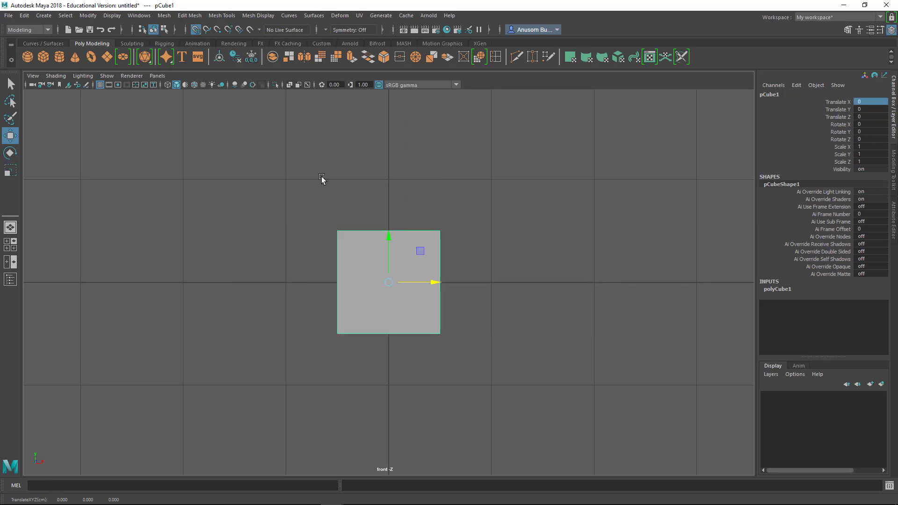
left_click(195, 30)
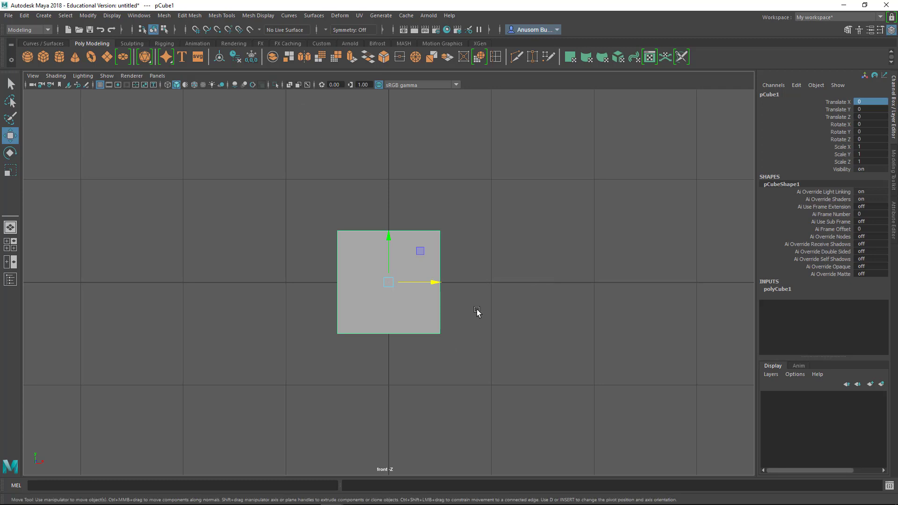
key("x")
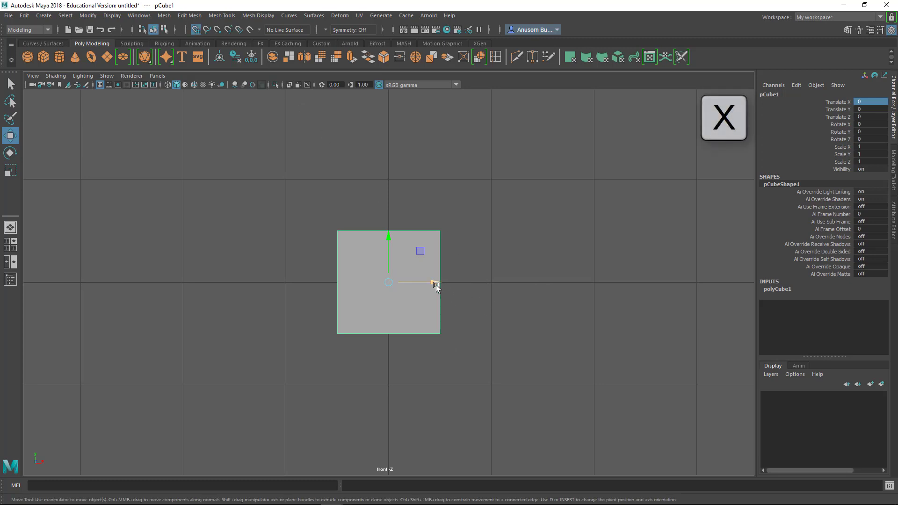
mouse_move(437, 283)
left_mouse_down()
mouse_move(545, 292)
mouse_move(389, 287)
left_mouse_up()
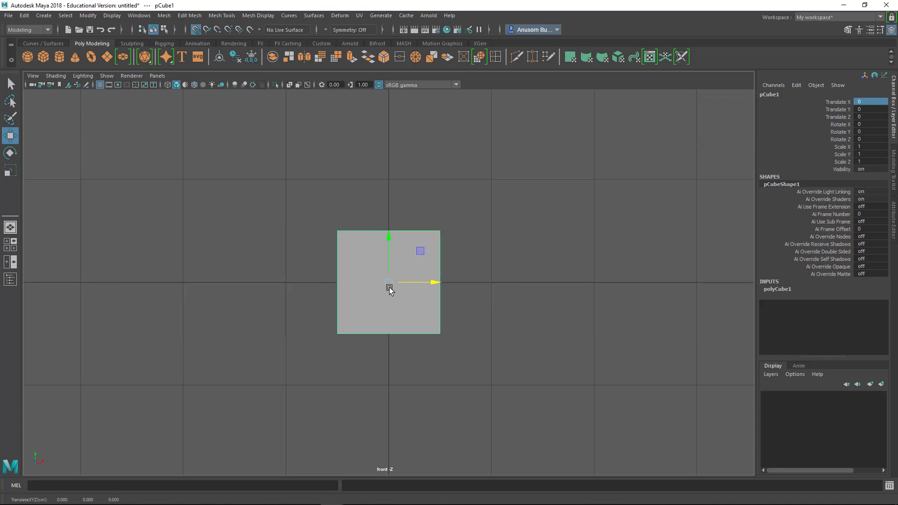
mouse_move(392, 237)
left_mouse_down()
mouse_move(389, 144)
mouse_move(390, 421)
mouse_move(381, 272)
left_mouse_up()
mouse_move(446, 287)
left_mouse_down()
mouse_move(547, 287)
mouse_move(409, 288)
left_mouse_up()
Maximize the persp panel from the four-pane layout and dolly out.
key("space")
left_click(631, 75)
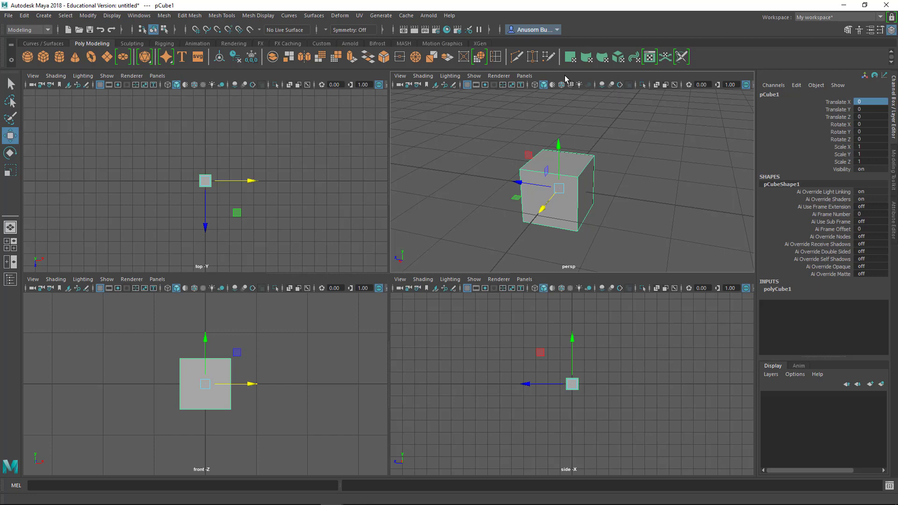
key("space")
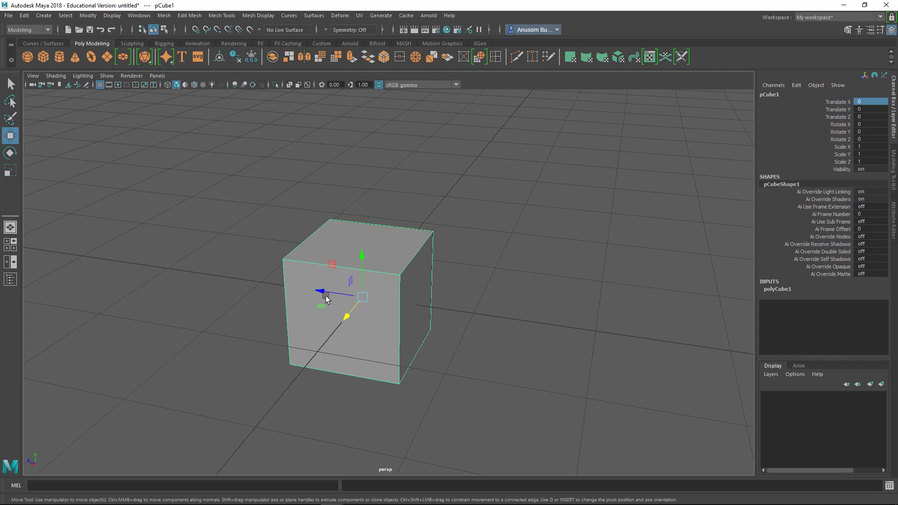
scroll(440, 341, "down", 2)
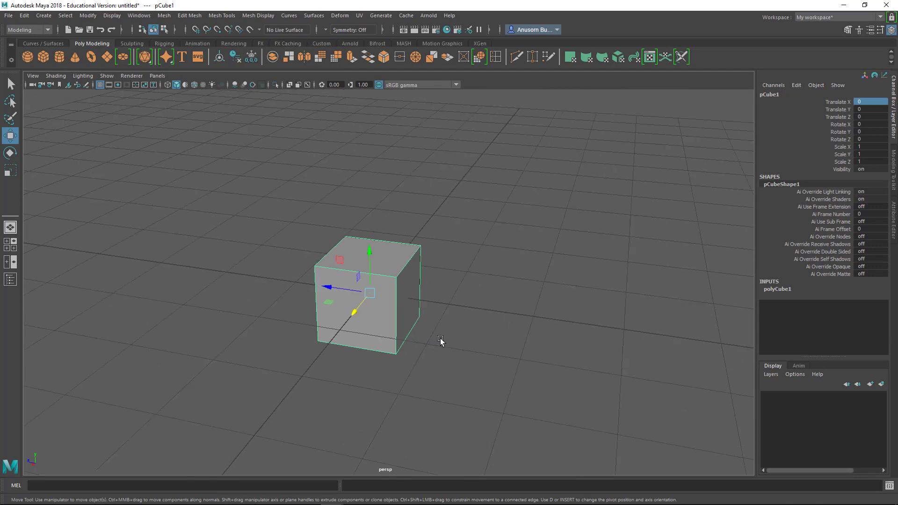
Add a second cube offset along Z, then point-snap pCube1 to Translate X 0.5, Z -1.762.
left_click(42, 57)
mouse_move(329, 288)
left_mouse_down()
mouse_move(580, 317)
mouse_move(509, 314)
left_mouse_up()
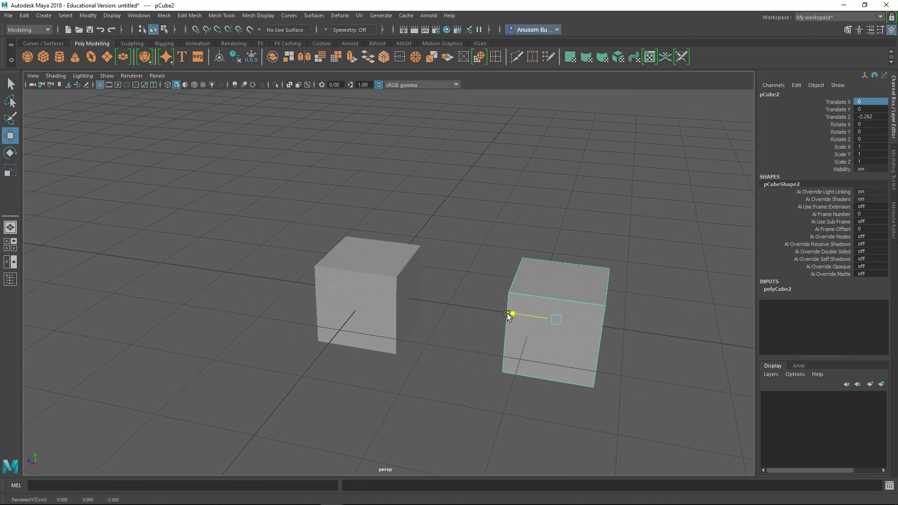
left_click(385, 308)
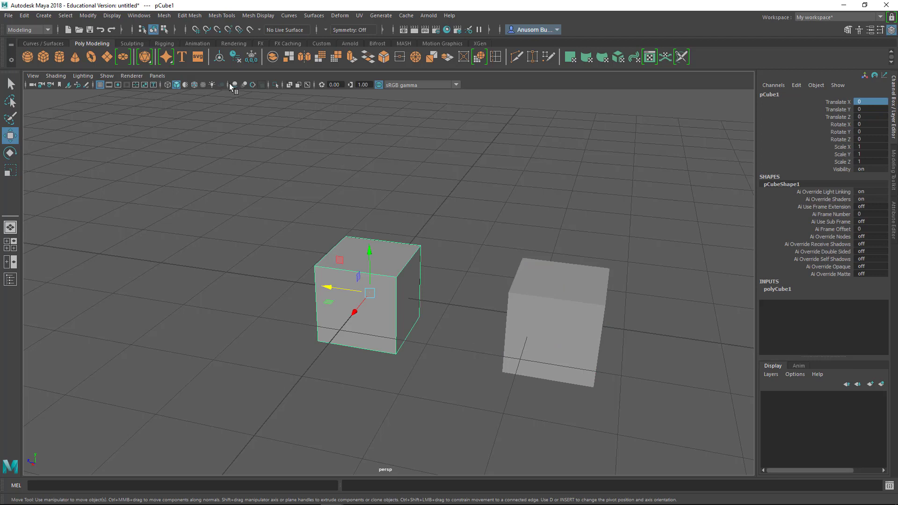
left_click(216, 30)
left_click_drag(329, 287, 416, 302)
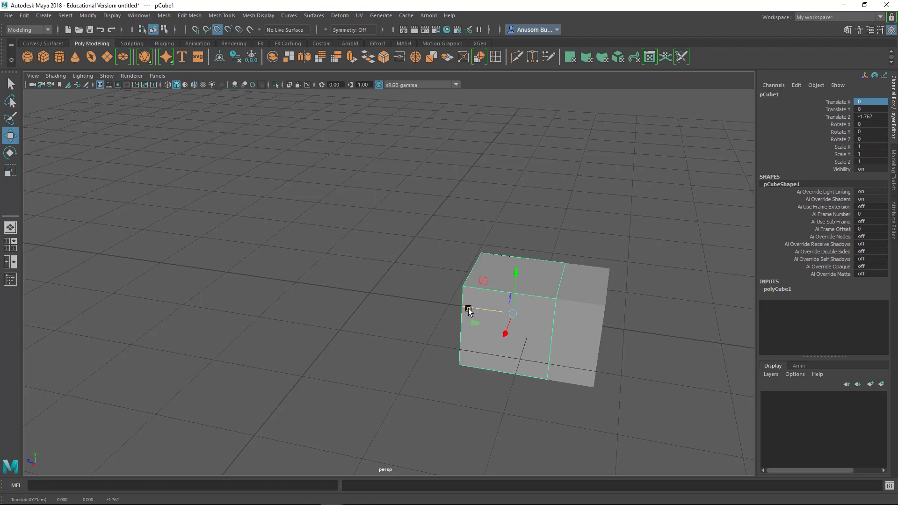
mouse_move(500, 352)
left_mouse_down()
mouse_move(505, 340)
mouse_move(512, 396)
left_mouse_up()
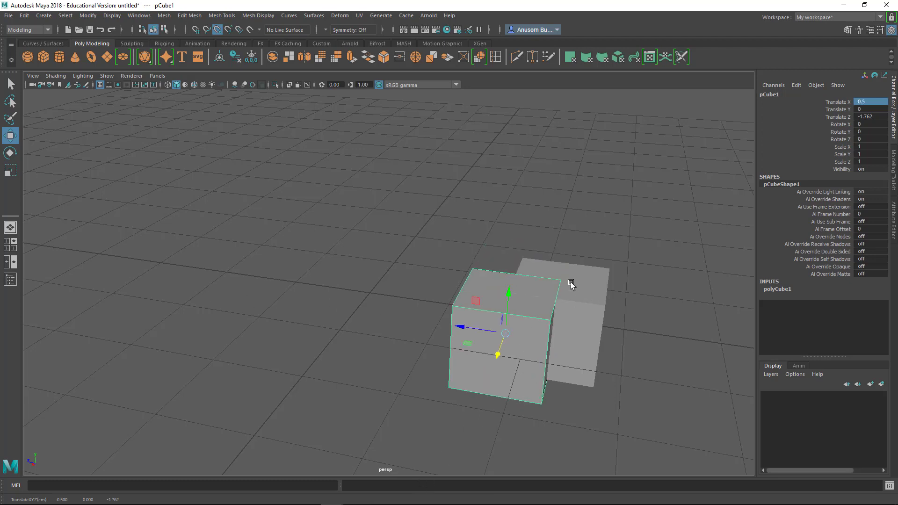
left_click(459, 327)
Switch to wireframe, tumble the view, and drag pCube1 along X to Translate X -0.5.
left_click(166, 84)
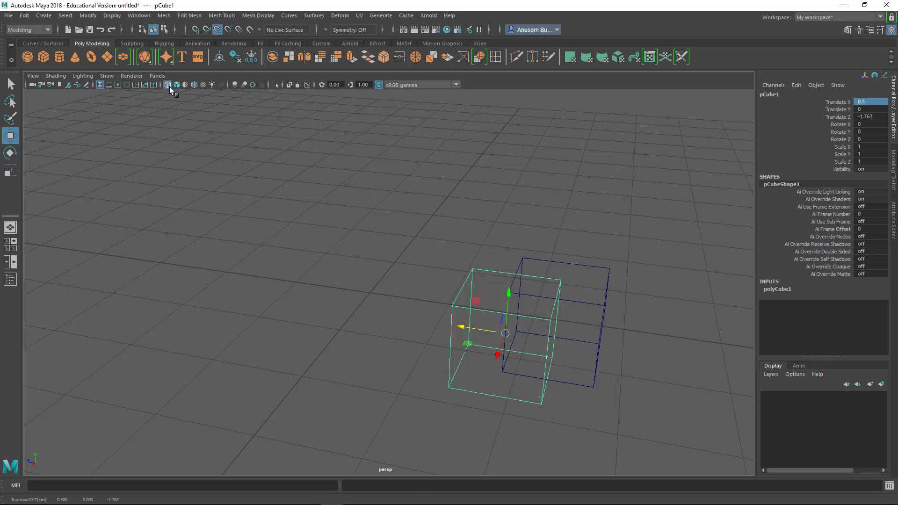
mouse_move(383, 419)
left_mouse_down("alt")
mouse_move(557, 283)
mouse_move(555, 248)
left_mouse_up("alt")
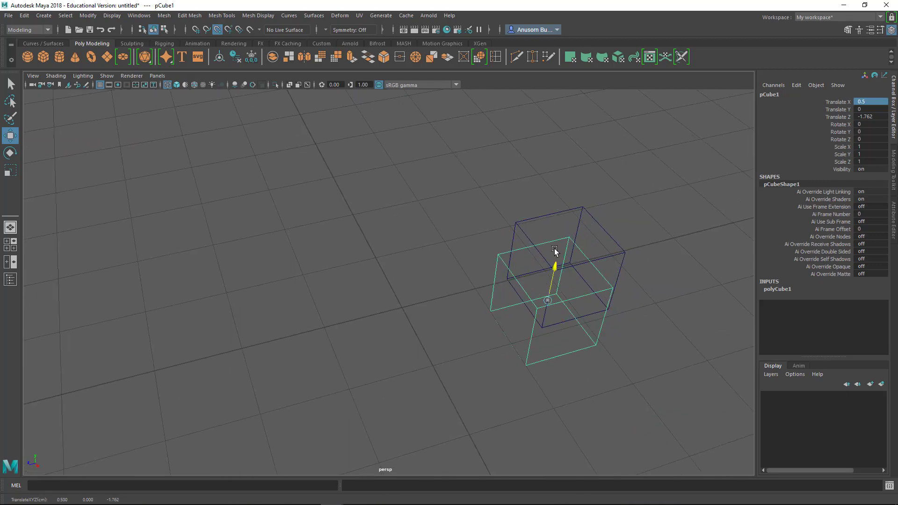
mouse_move(561, 300)
left_mouse_down("alt")
mouse_move(603, 384)
mouse_move(497, 351)
left_mouse_up("alt")
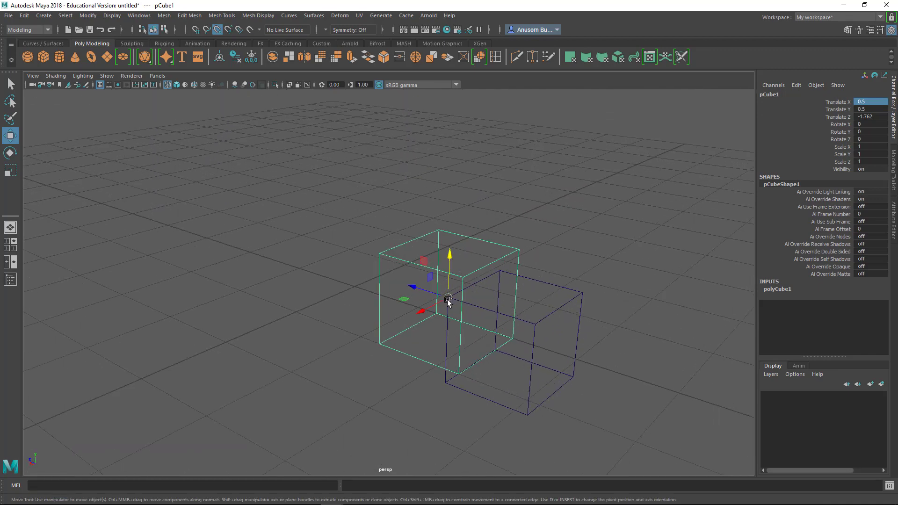
left_click_drag(423, 415, 517, 351, "alt")
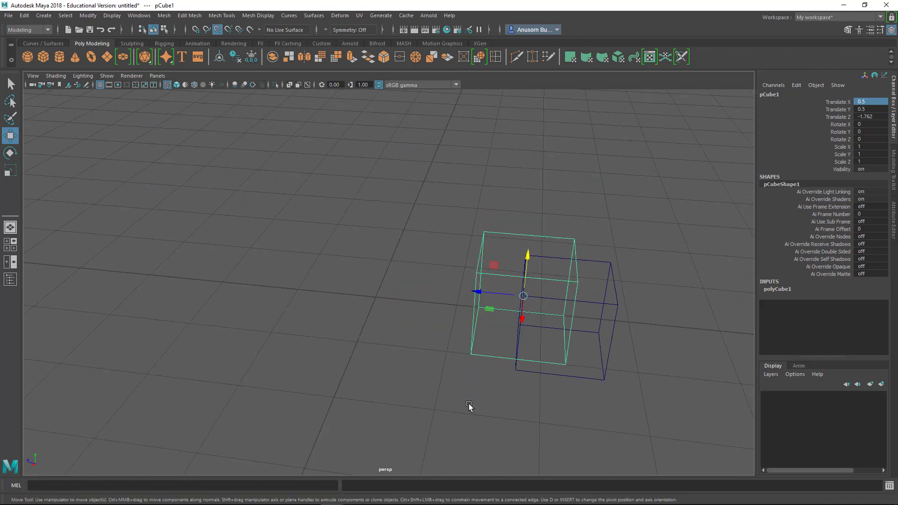
left_click_drag(469, 403, 517, 411, "alt")
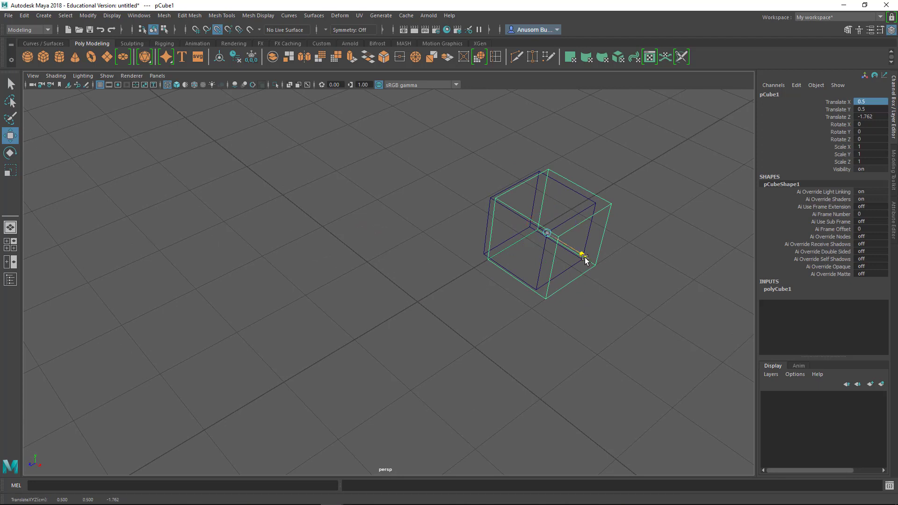
left_click_drag(585, 259, 492, 215)
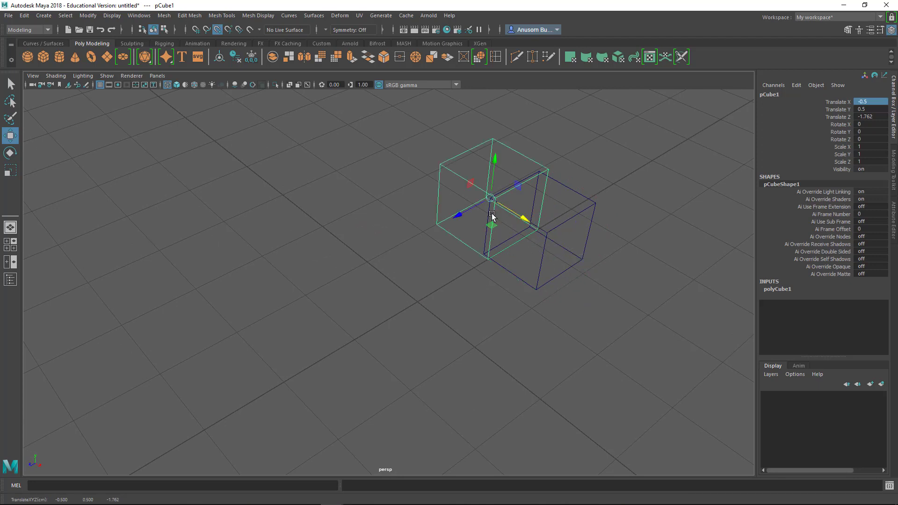
Reframe the two cubes and reselect pCube1 with the Move tool.
scroll(452, 269, "up", 3)
left_click(683, 209)
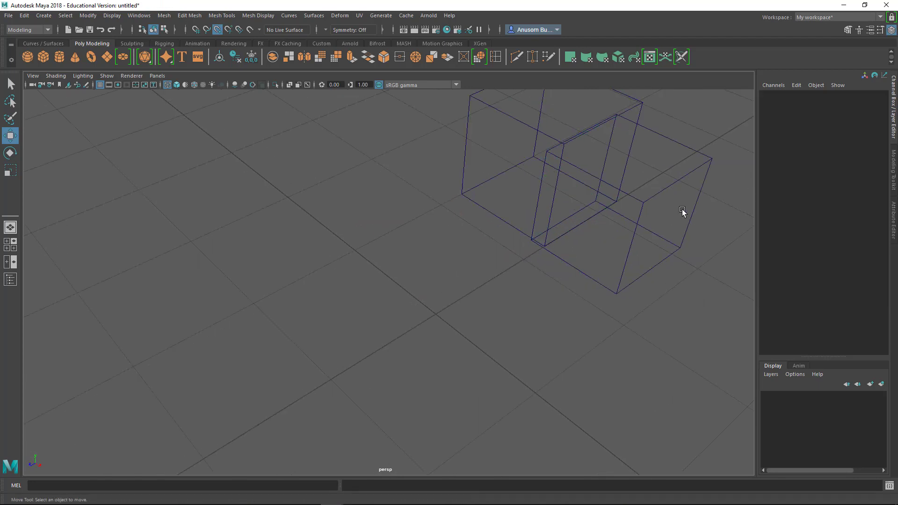
middle_click_drag(668, 291, 578, 357, "alt")
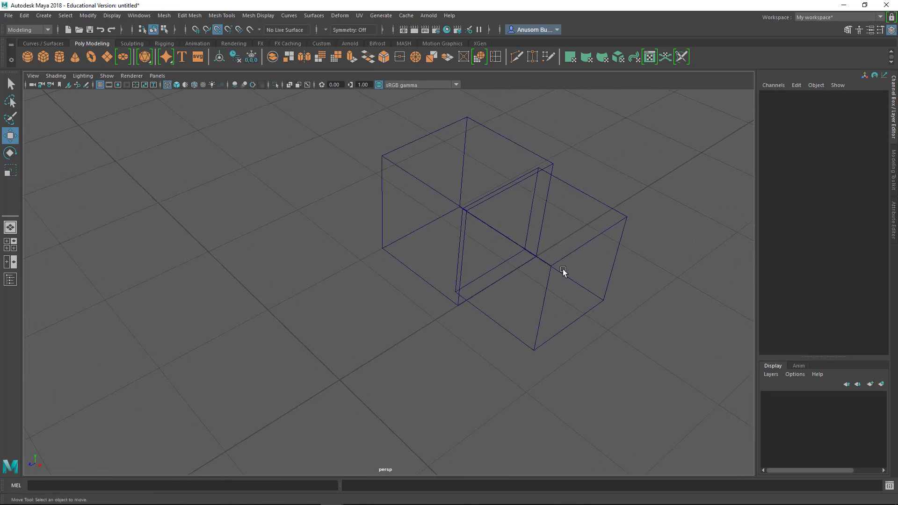
left_click(10, 85)
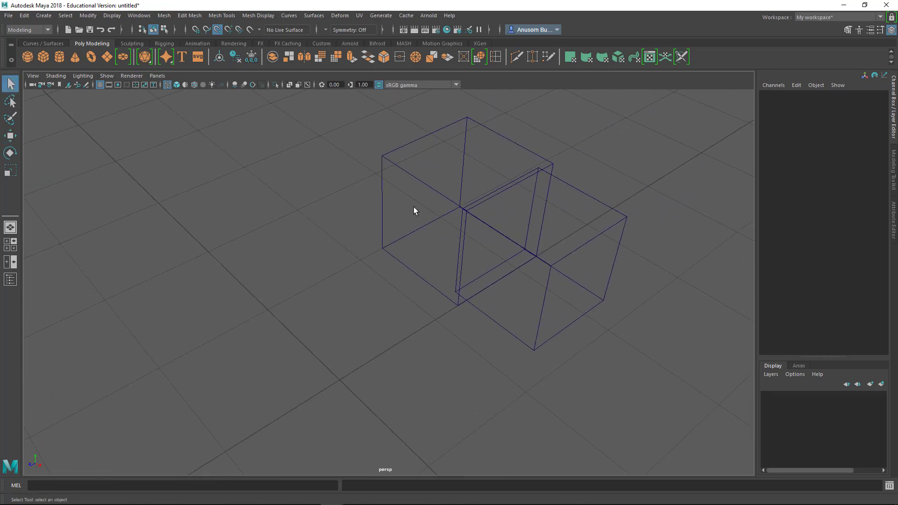
left_click(490, 194)
left_click(443, 174)
left_click(415, 177)
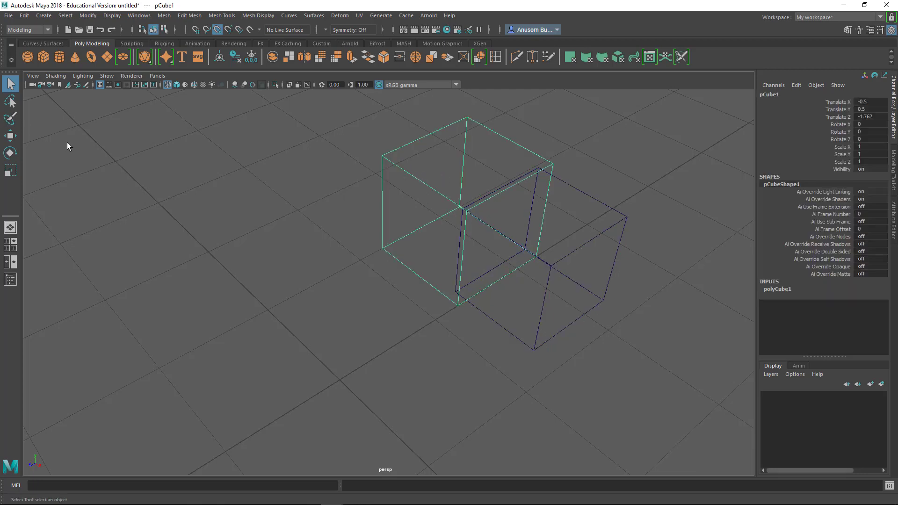
left_click(10, 136)
Test-drag pCube1 along Z and return it to Translate Z -1.762.
left_click(495, 229)
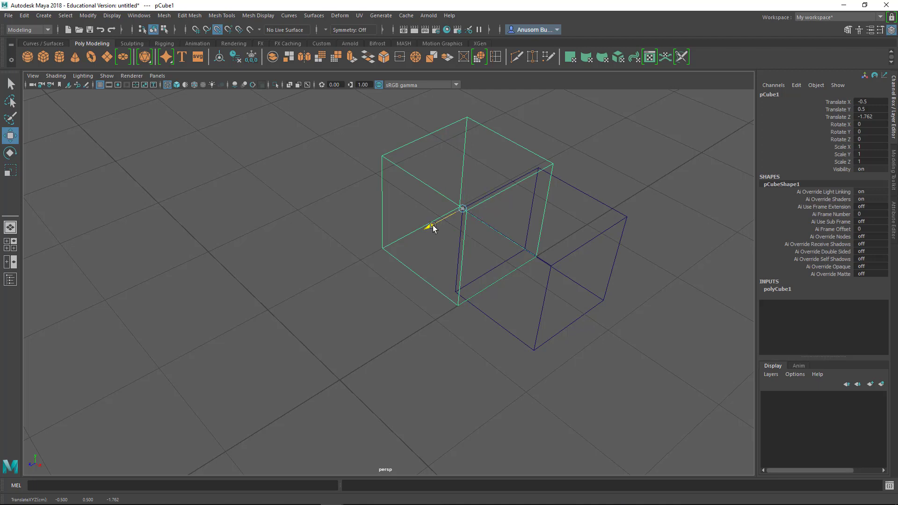
left_click_drag(431, 226, 569, 172)
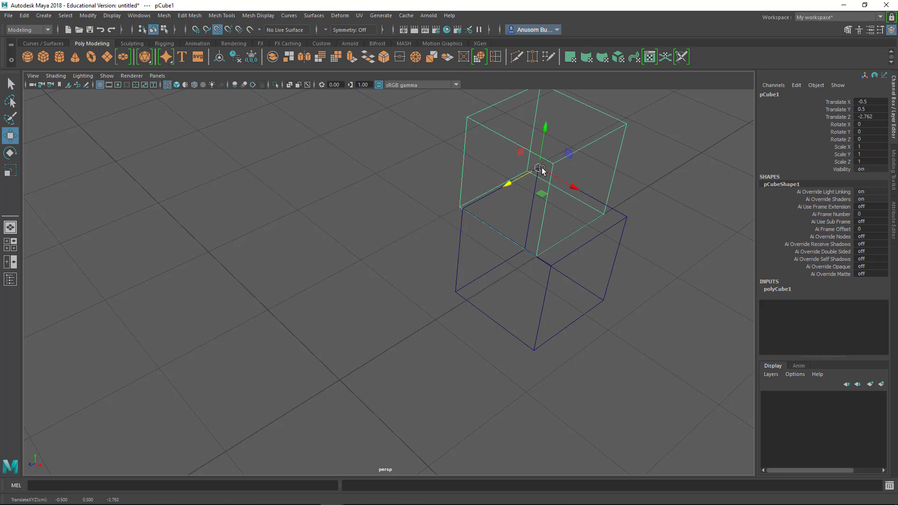
mouse_move(509, 183)
left_mouse_down()
mouse_move(441, 216)
mouse_move(525, 179)
left_mouse_up()
left_click_drag(681, 315, 566, 348, "alt")
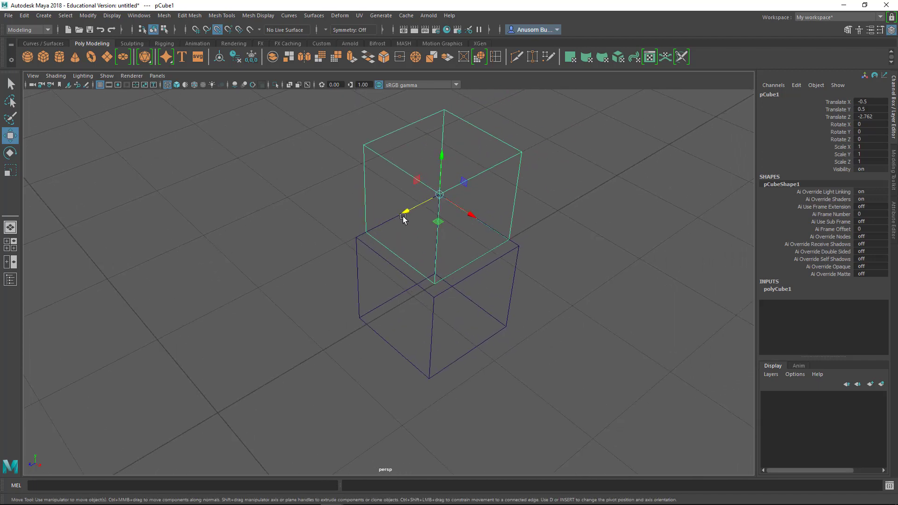
left_click_drag(407, 215, 346, 238)
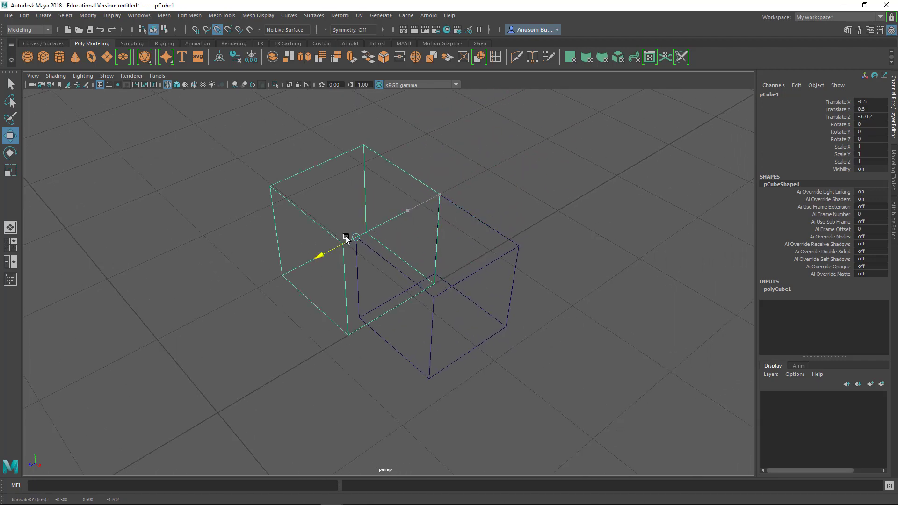
left_click_drag(388, 262, 368, 258)
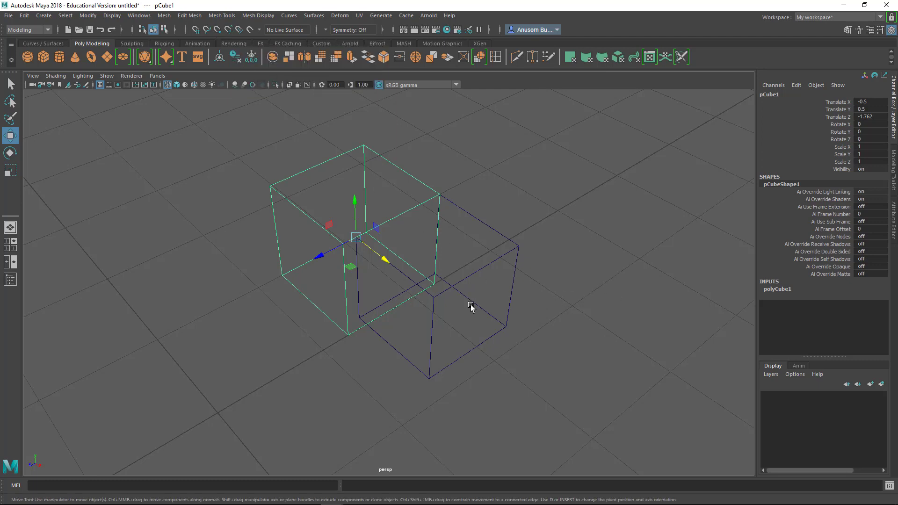
key("v")
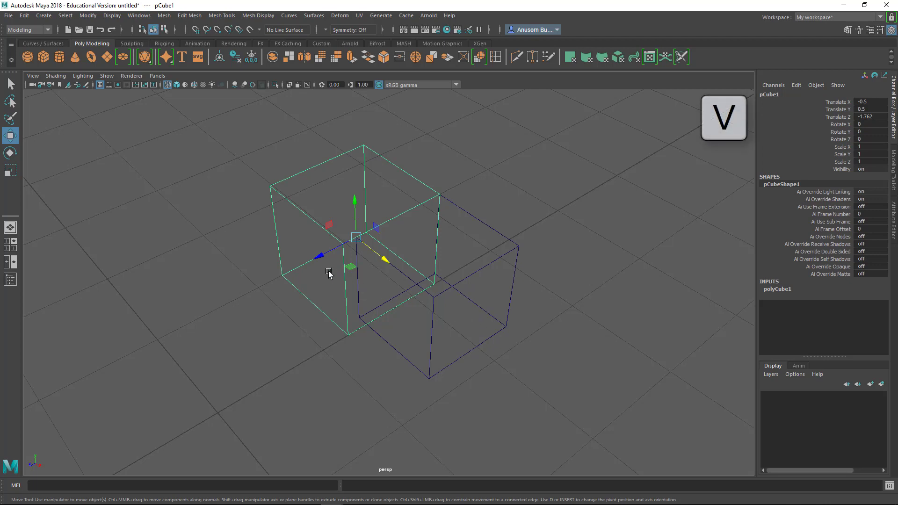
left_click_drag(321, 257, 424, 222)
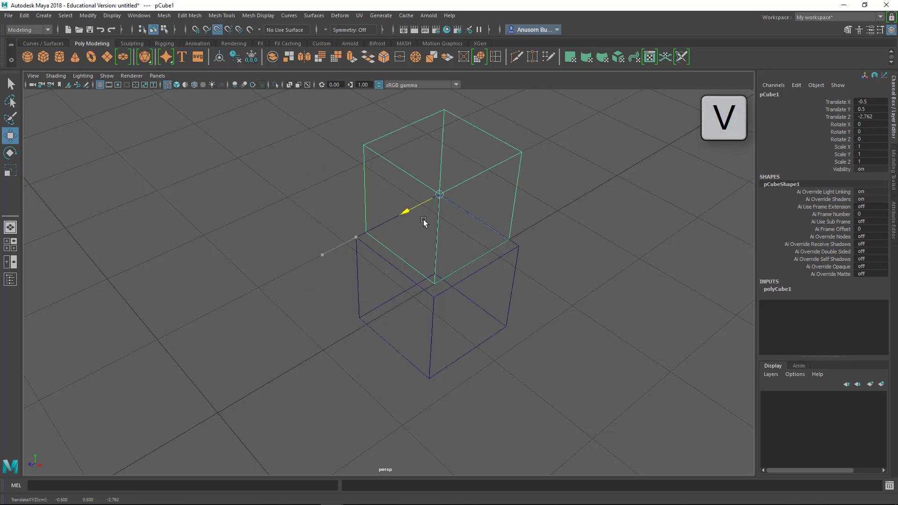
mouse_move(481, 220)
left_mouse_down()
mouse_move(507, 236)
mouse_move(437, 327)
mouse_move(358, 276)
left_mouse_up()
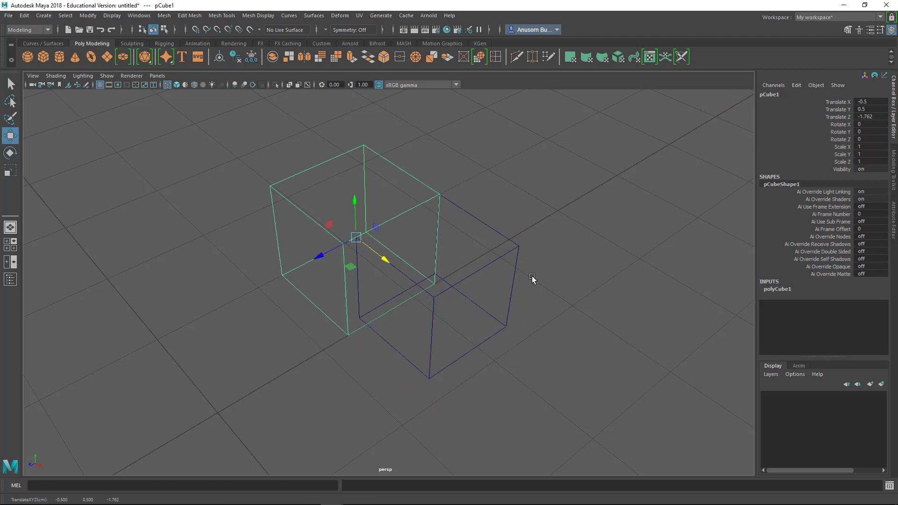
left_click_drag(320, 254, 397, 215)
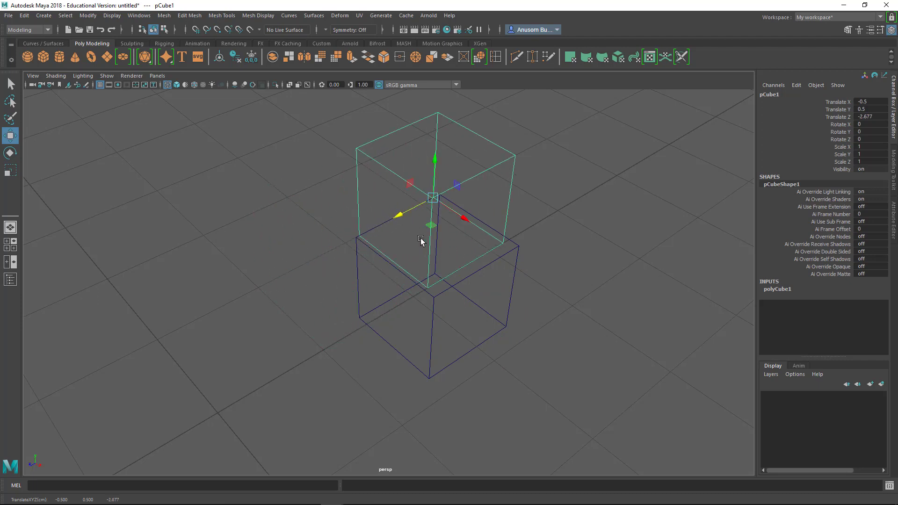
mouse_move(400, 213)
left_mouse_down()
mouse_move(349, 242)
mouse_move(459, 299)
left_mouse_up()
Undo back to a single shaded cube at the origin.
key("ctrl+z")
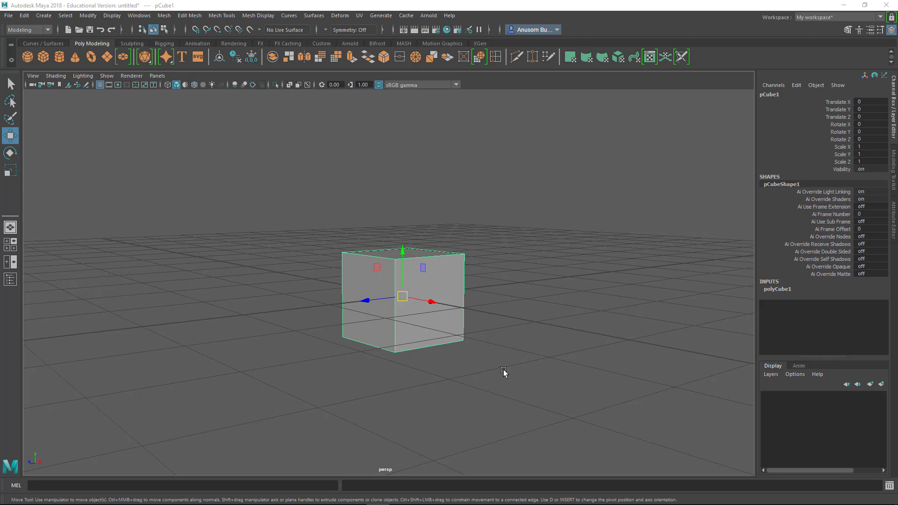
scroll(493, 382, "up", 2)
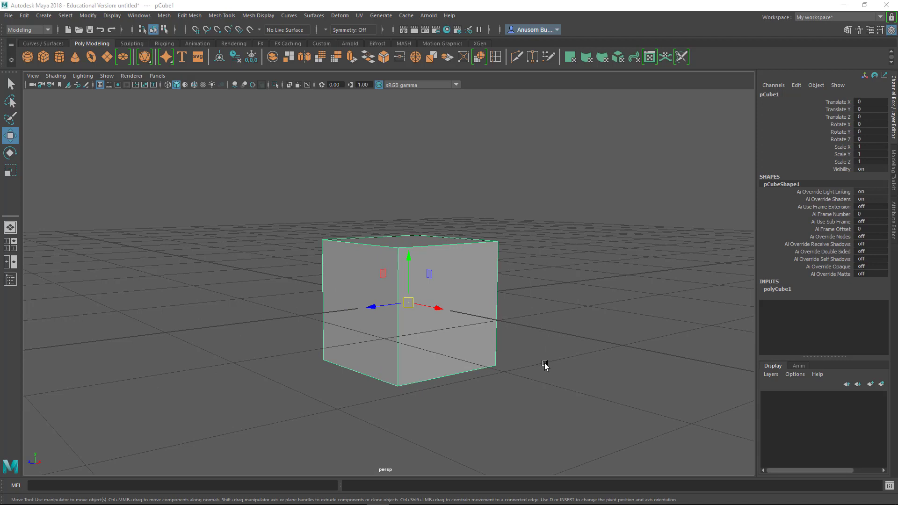
scroll(546, 365, "down", 2)
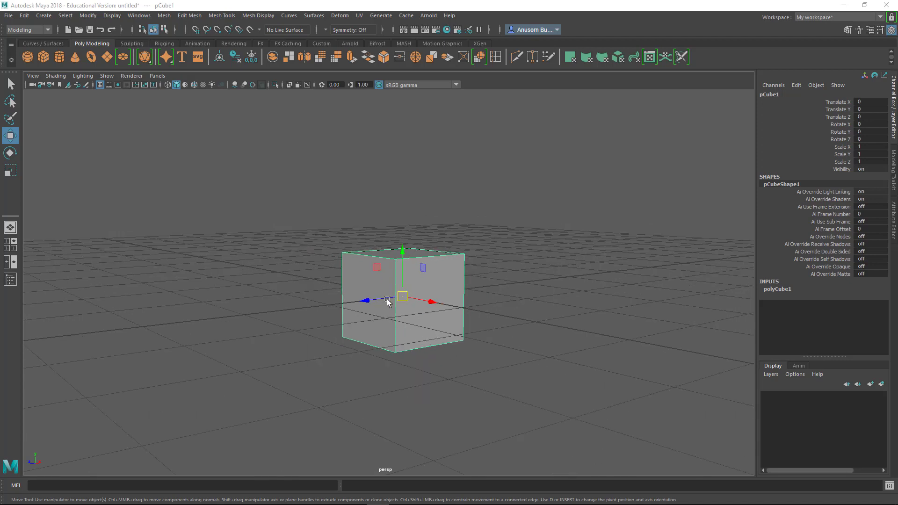
Create a polygon sphere, move it along Z, delete it, and reselect the cube.
left_click(32, 61)
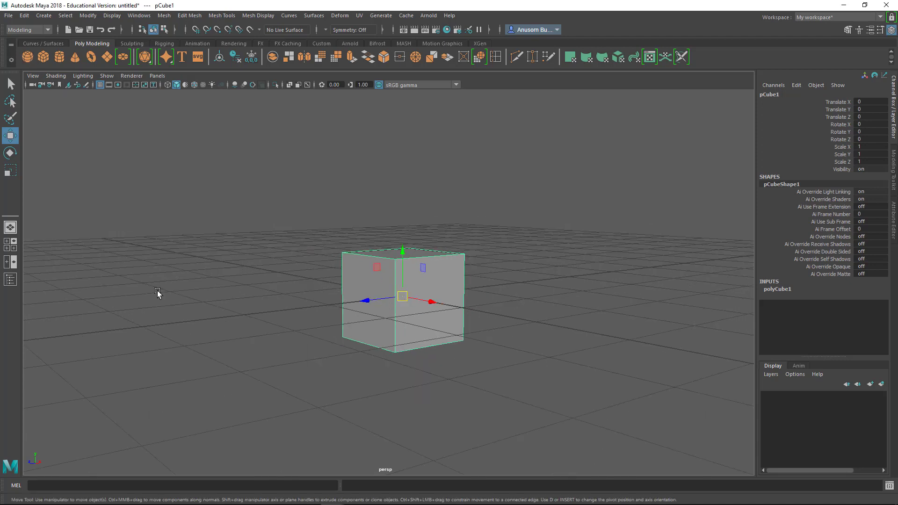
left_click_drag(365, 300, 197, 322)
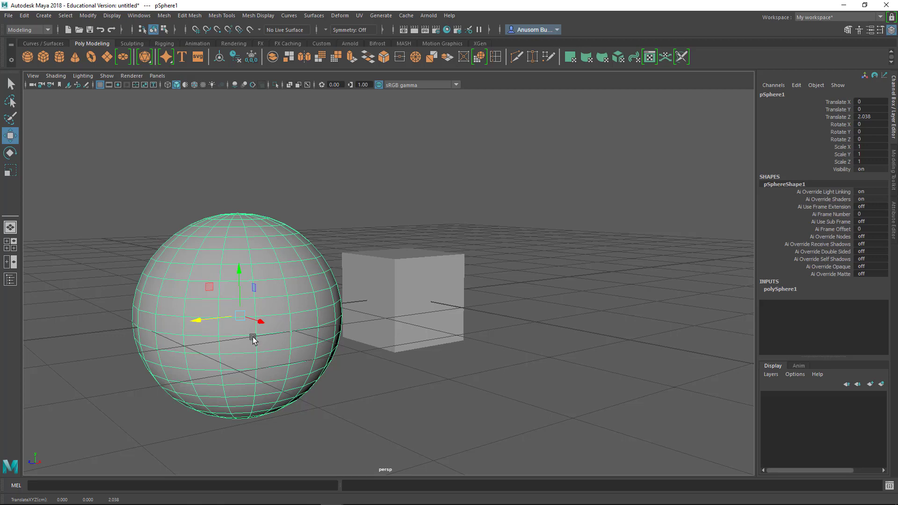
key("Delete")
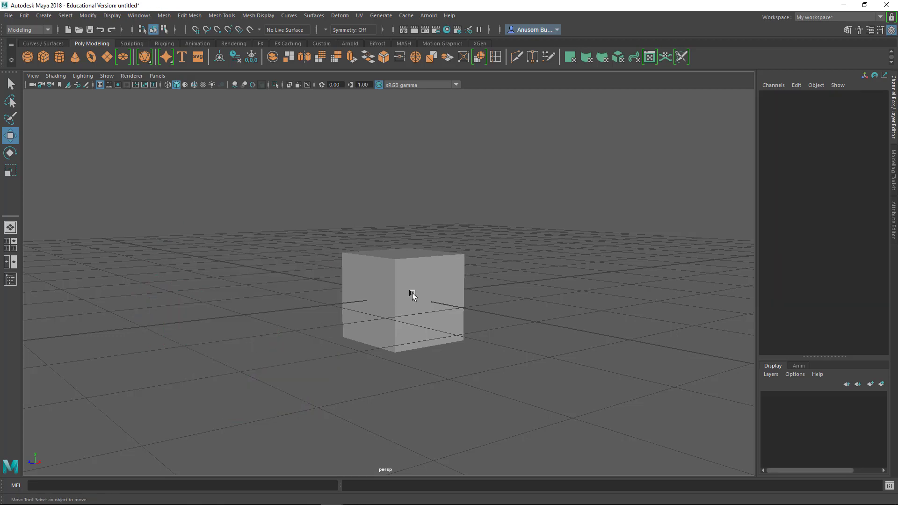
left_click(411, 296)
key("f")
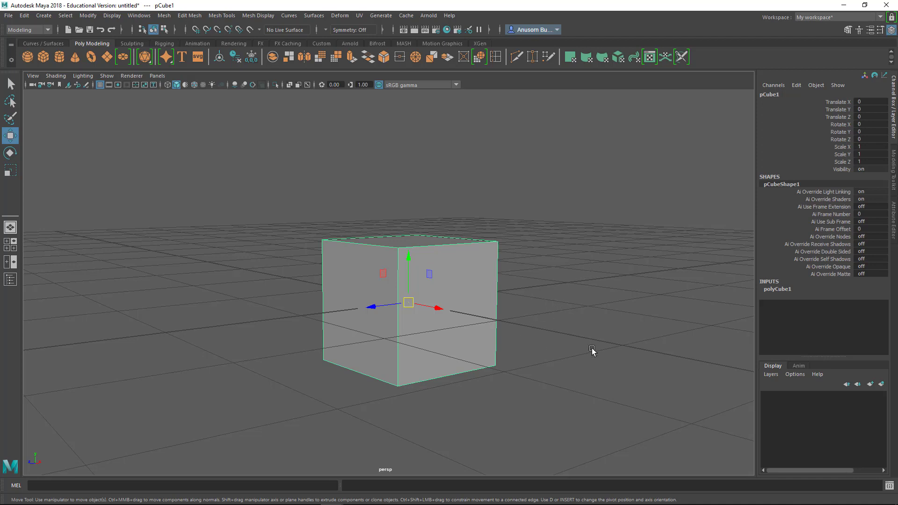
left_click_drag(533, 407, 504, 405, "alt")
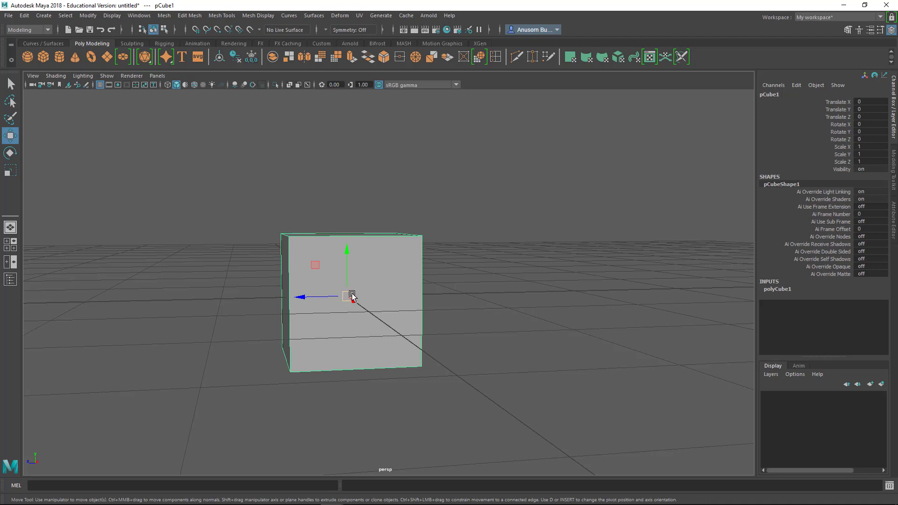
Test-spin pCube1 around Y, undo it back to 0, then enter pivot-edit mode.
left_click(9, 153)
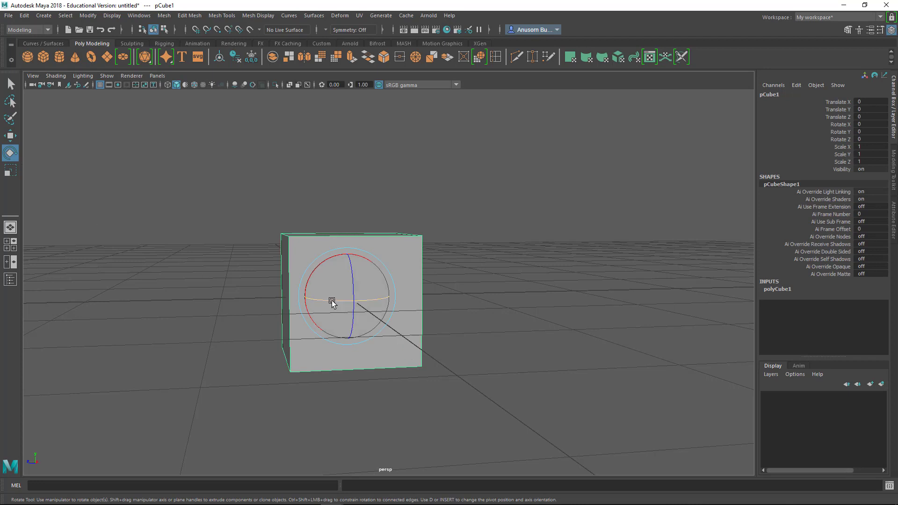
mouse_move(332, 302)
left_mouse_down()
mouse_move(391, 312)
mouse_move(309, 311)
left_mouse_up()
key("ctrl+z")
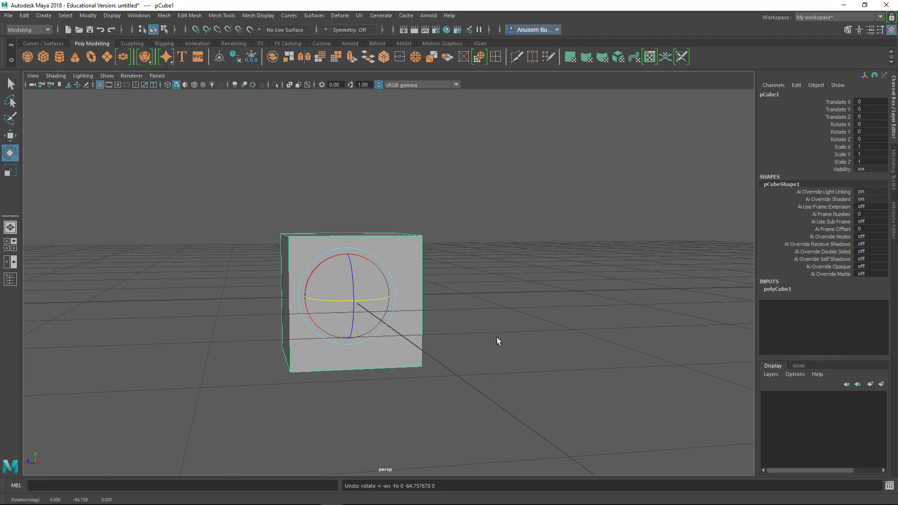
key("d")
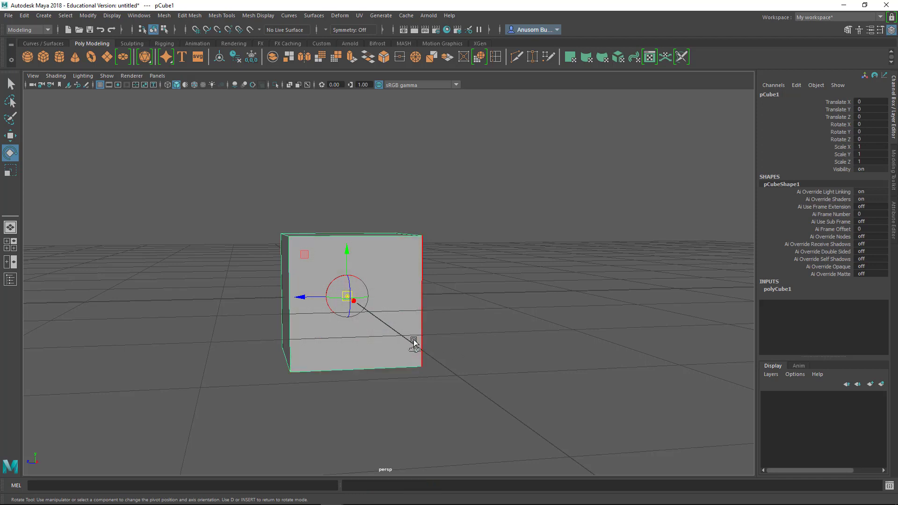
Snap the pivot to the cube's lower-right front corner with point snapping.
key("v")
left_click_drag(345, 298, 423, 372)
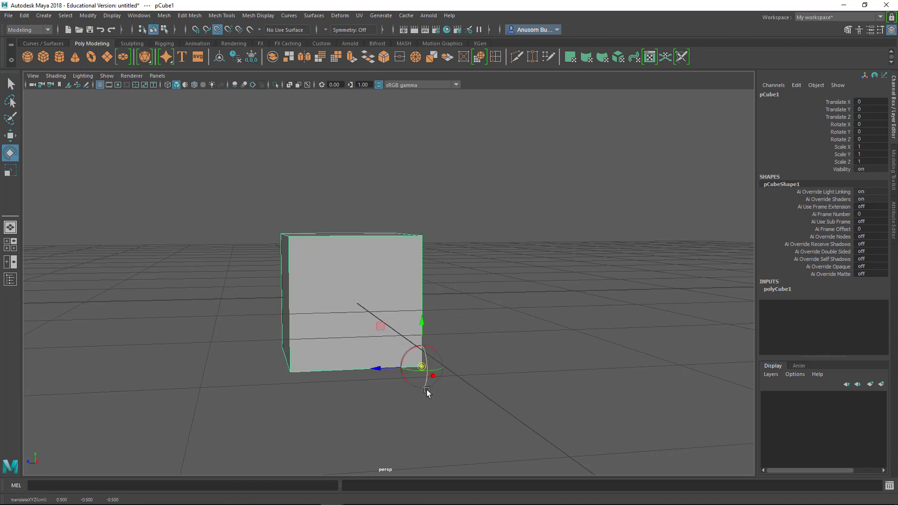
key("d")
Test-spin the cube around its new corner pivot, then undo the rotation.
key("w")
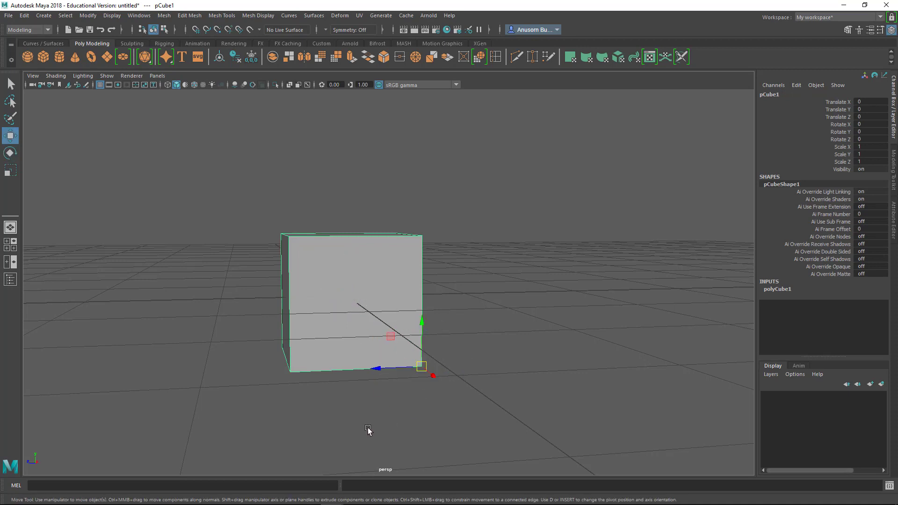
left_click_drag(372, 427, 398, 427, "alt")
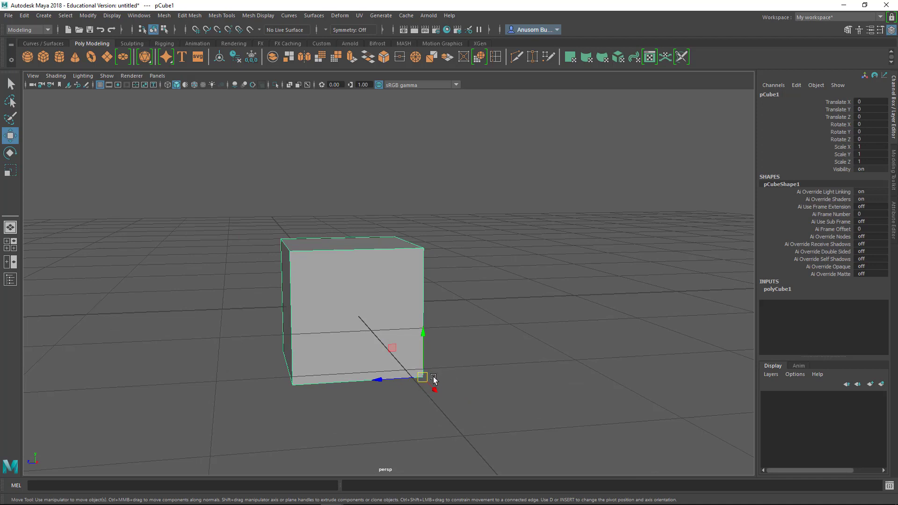
key("e")
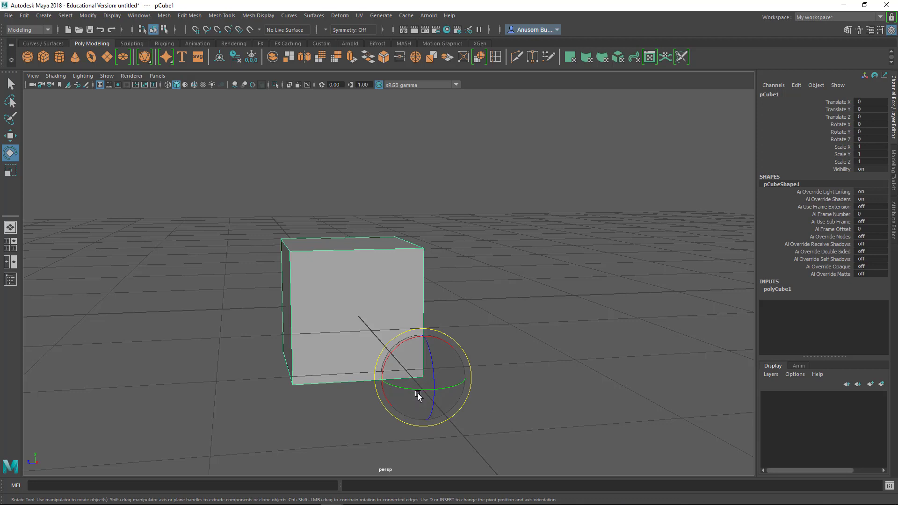
mouse_move(414, 388)
left_mouse_down()
mouse_move(437, 392)
mouse_move(377, 386)
mouse_move(449, 391)
mouse_move(389, 388)
mouse_move(401, 388)
left_mouse_up()
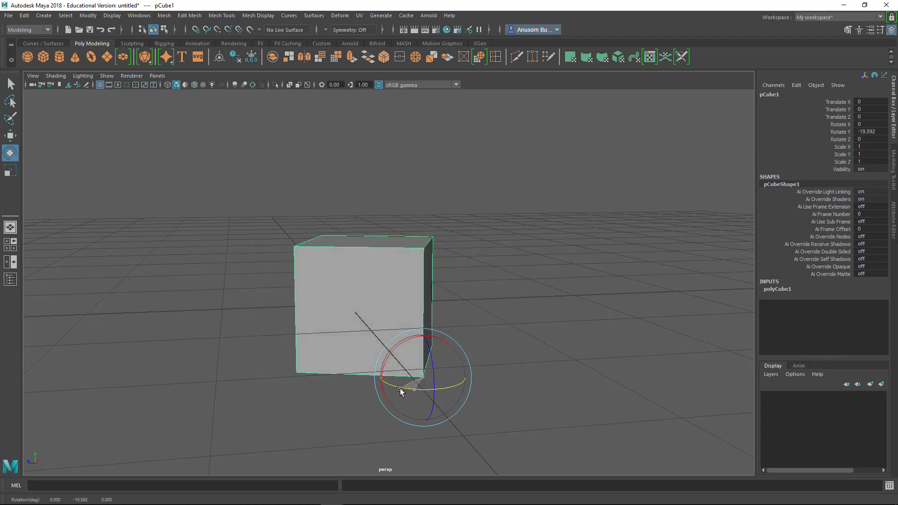
key("ctrl+z")
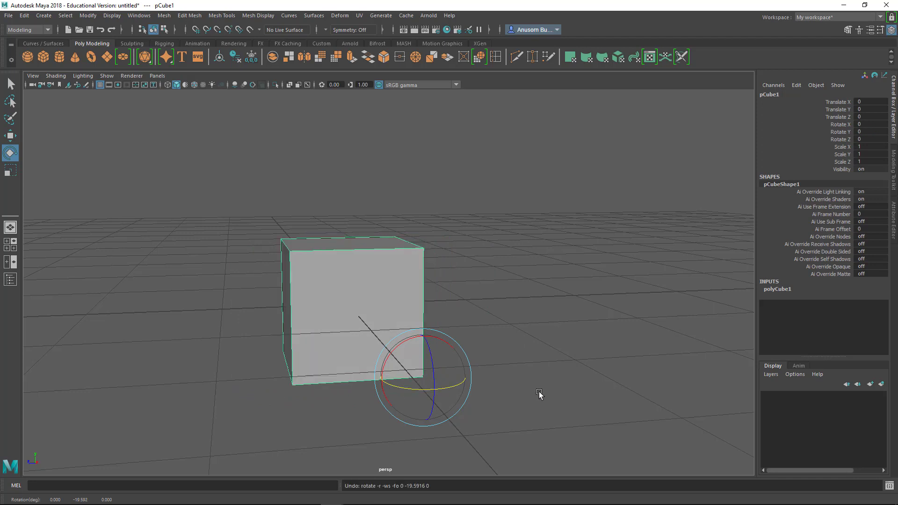
key("w")
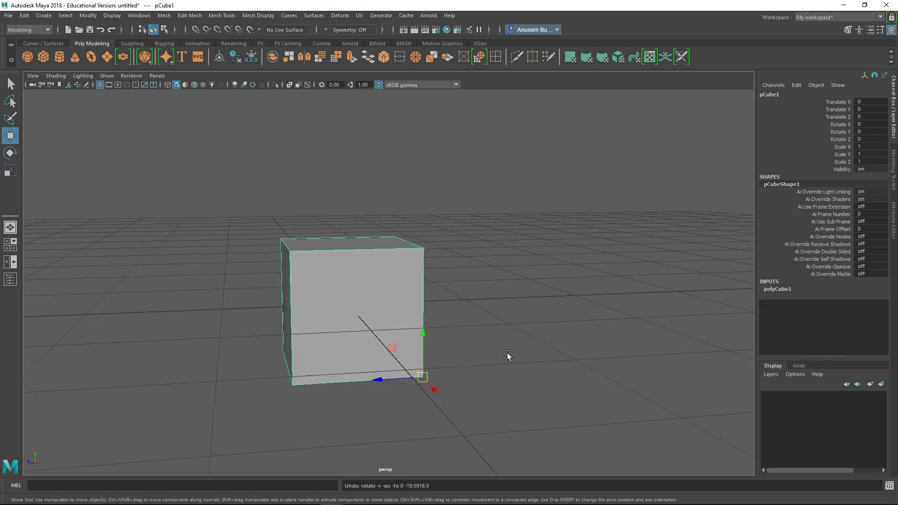
left_click(219, 57)
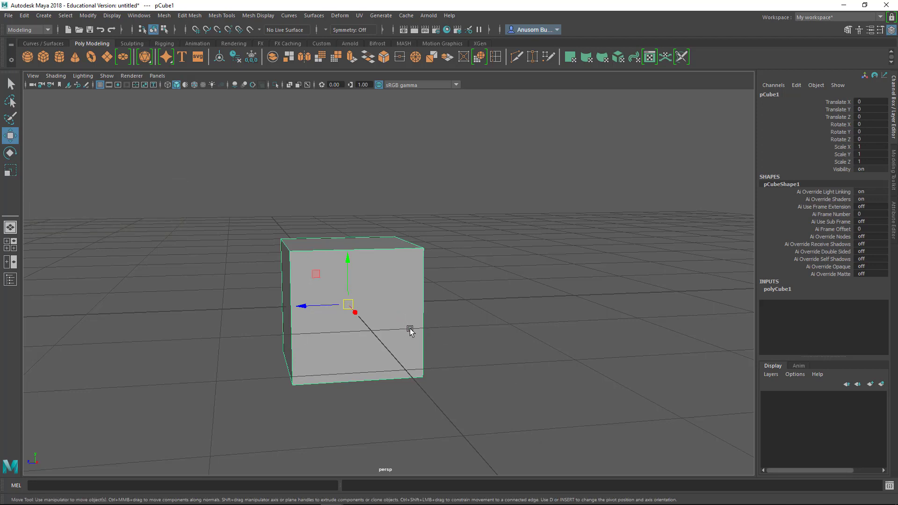
key("r")
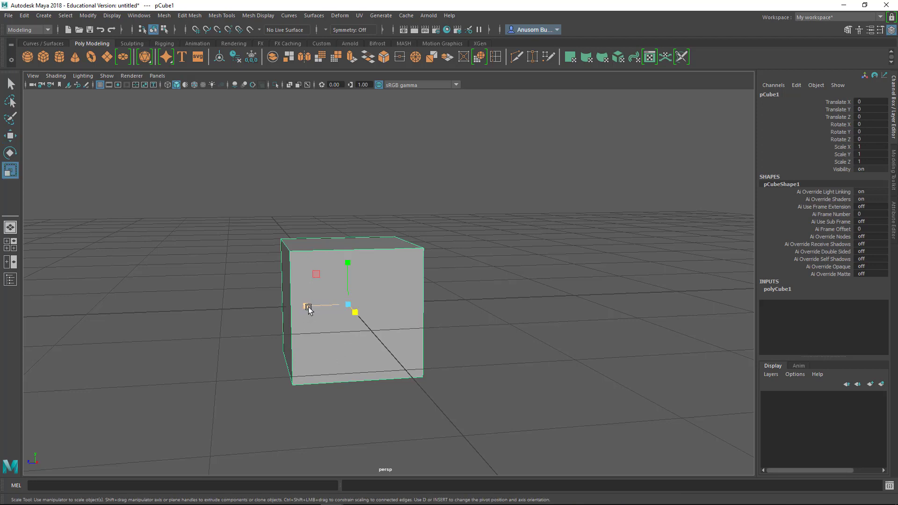
left_click_drag(308, 309, 225, 308)
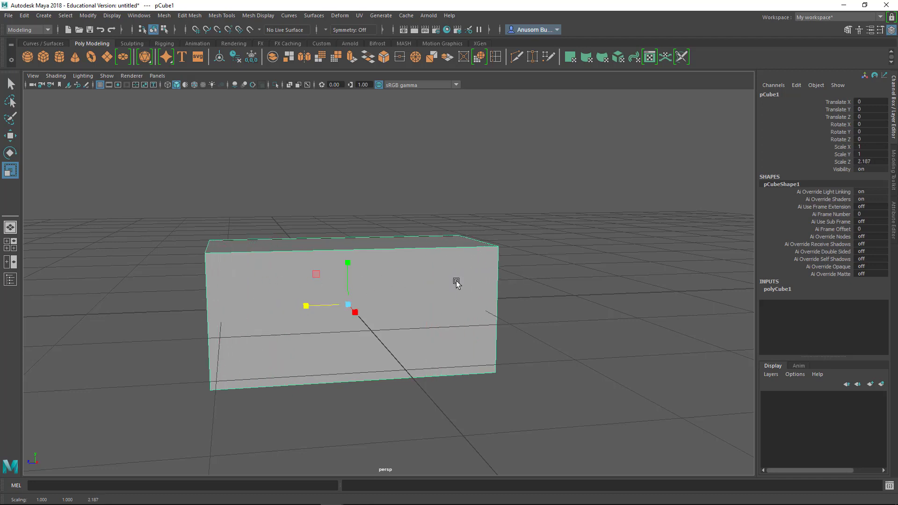
left_click_drag(307, 306, 287, 311)
key("ctrl+z")
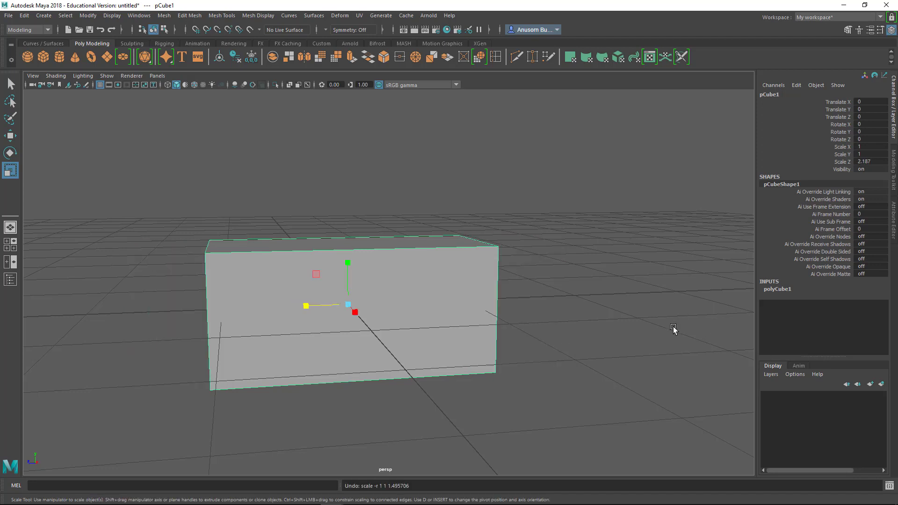
key("ctrl+z")
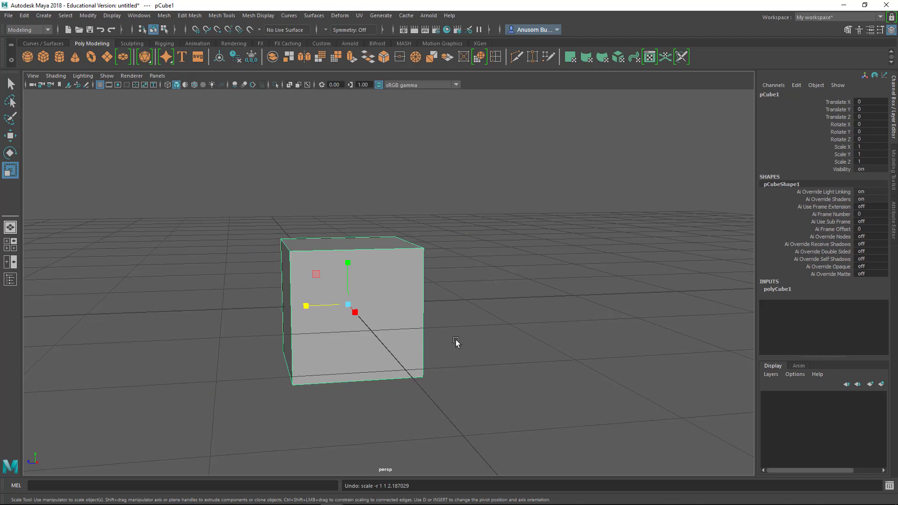
key("d")
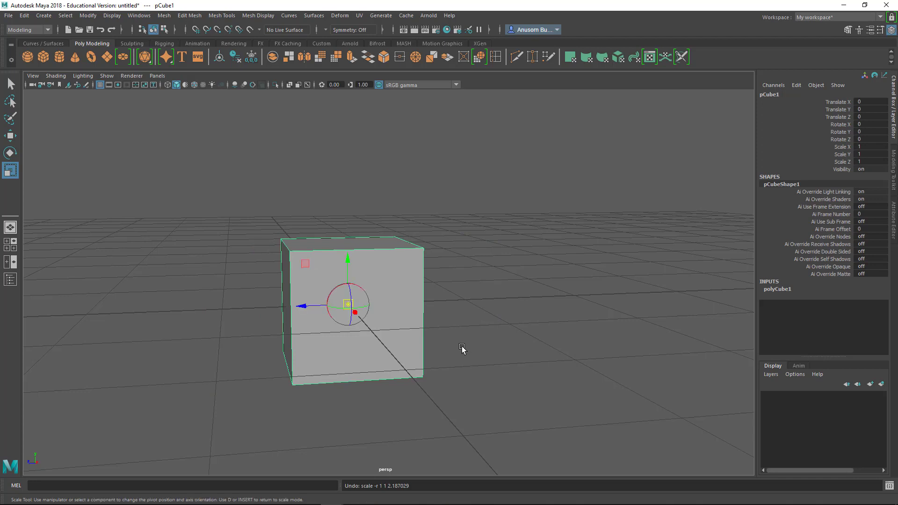
left_click_drag(348, 305, 406, 371)
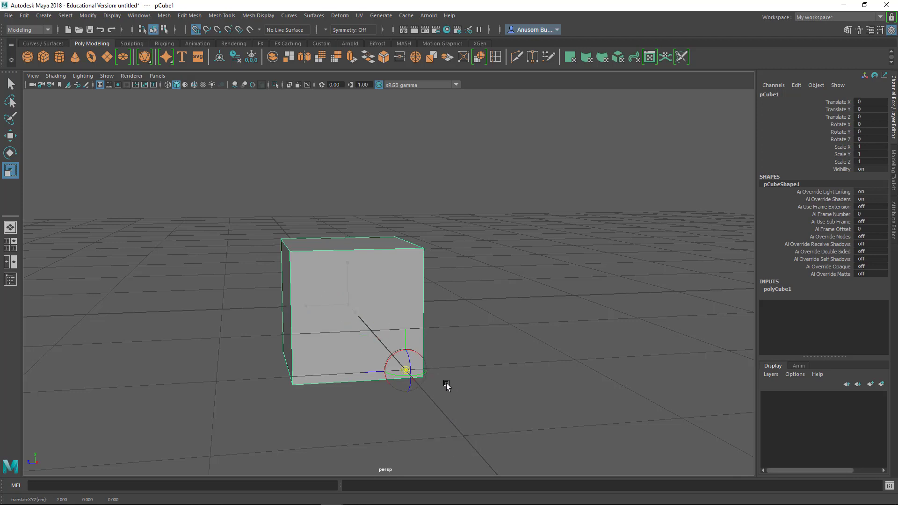
left_click(396, 362)
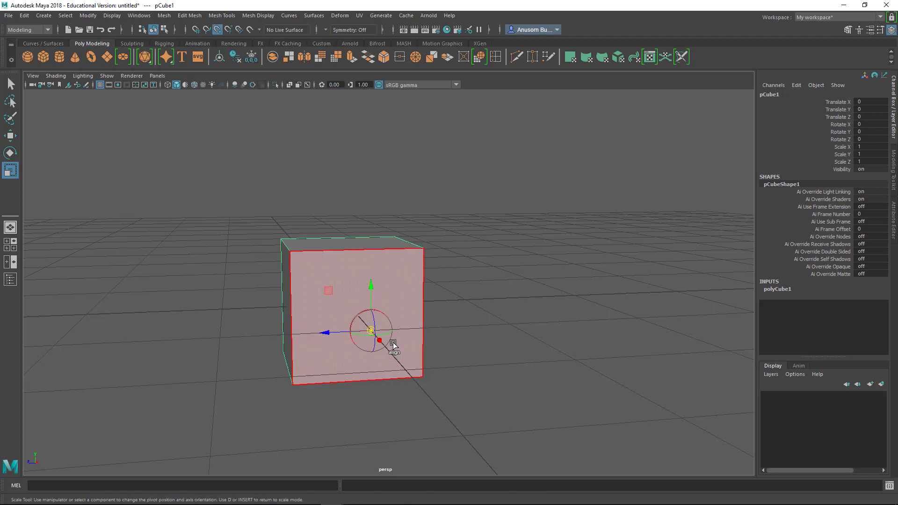
left_click_drag(393, 345, 424, 378)
key("d")
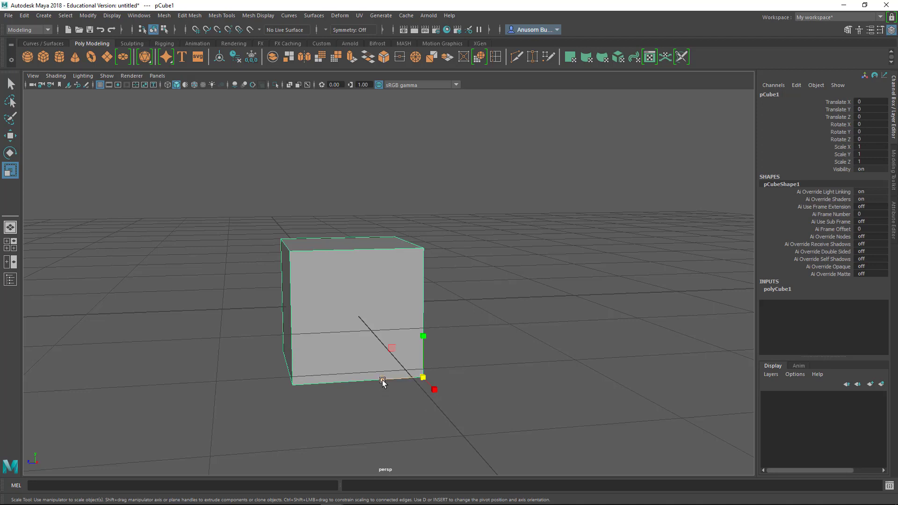
left_click_drag(382, 381, 382, 382)
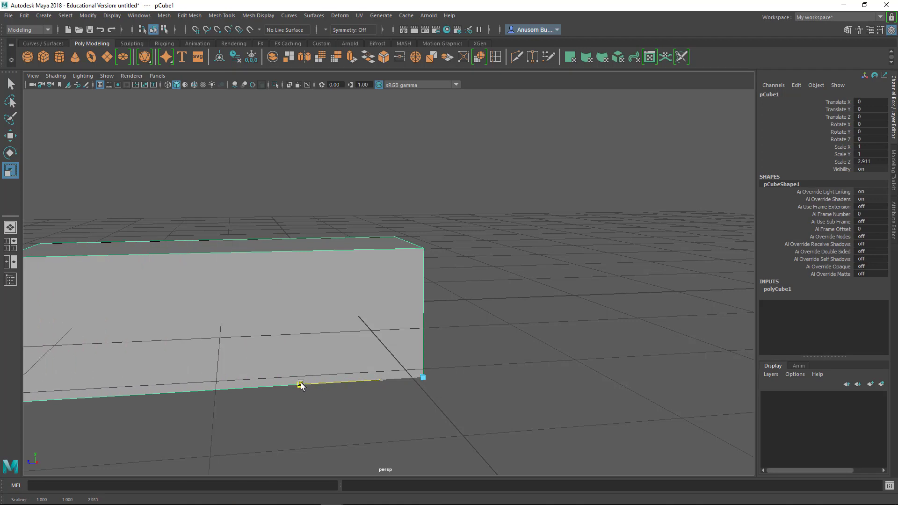
left_click_drag(382, 383, 370, 382)
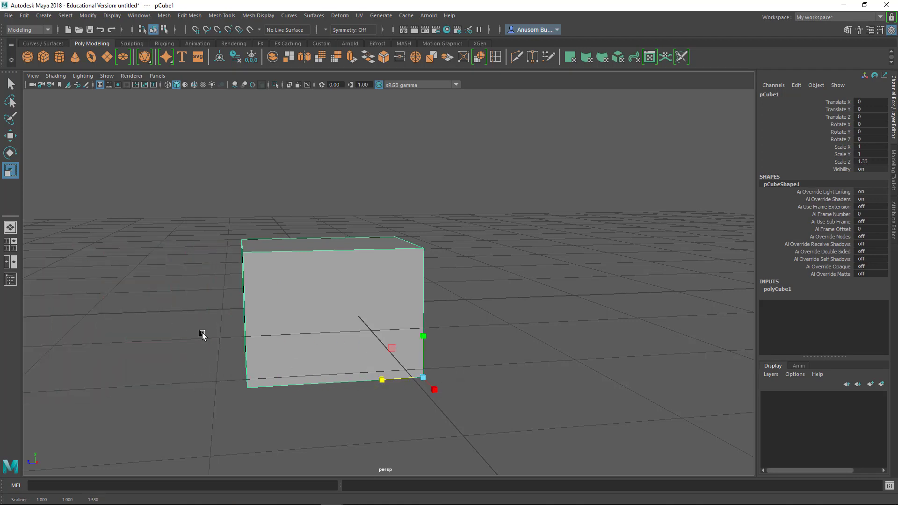
left_click_drag(383, 380, 361, 383)
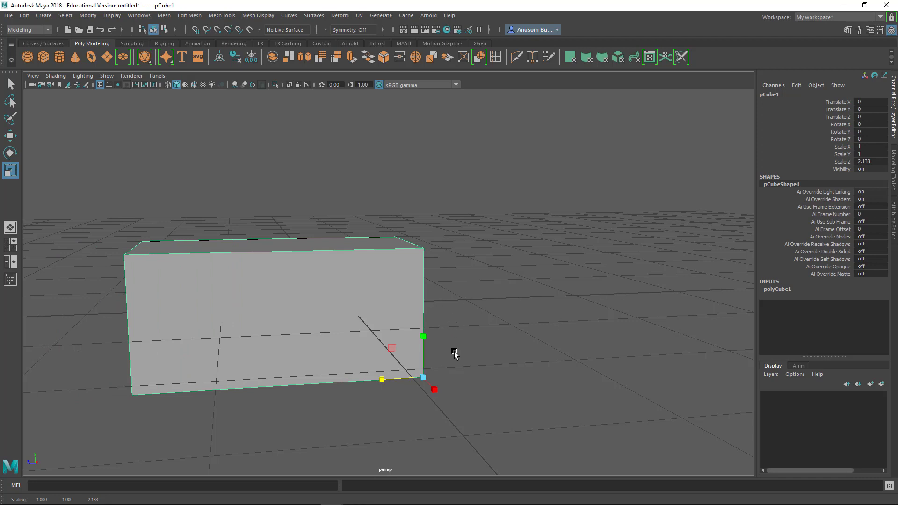
mouse_move(383, 381)
left_mouse_down()
mouse_move(371, 387)
mouse_move(405, 386)
mouse_move(368, 386)
mouse_move(406, 384)
mouse_move(389, 381)
left_mouse_up()
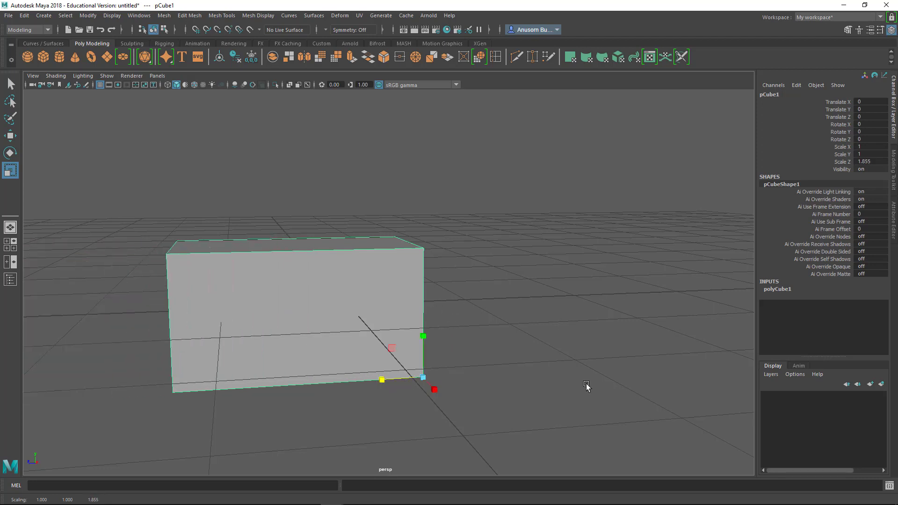
key("ctrl+z")
key("ctrl+z")
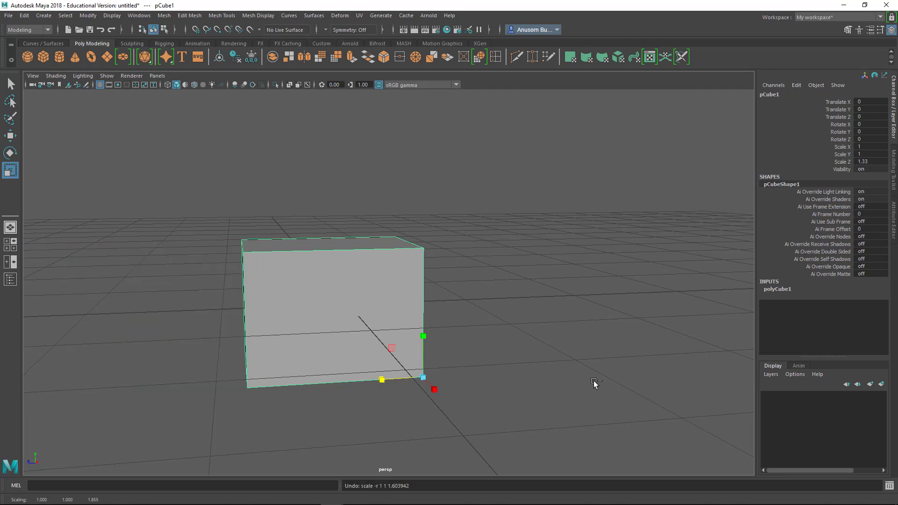
key("ctrl+z")
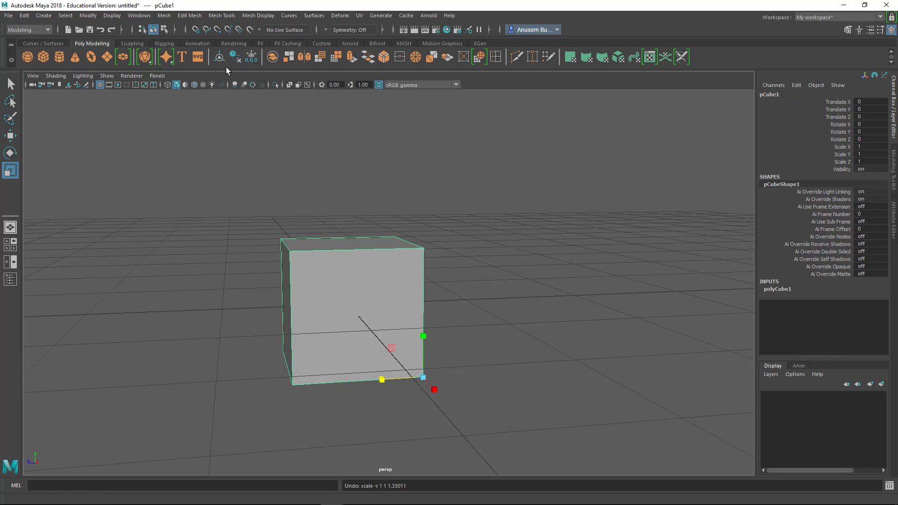
Recentre the pivot, then try moving it down and left and undo that move.
left_click(219, 57)
key("w")
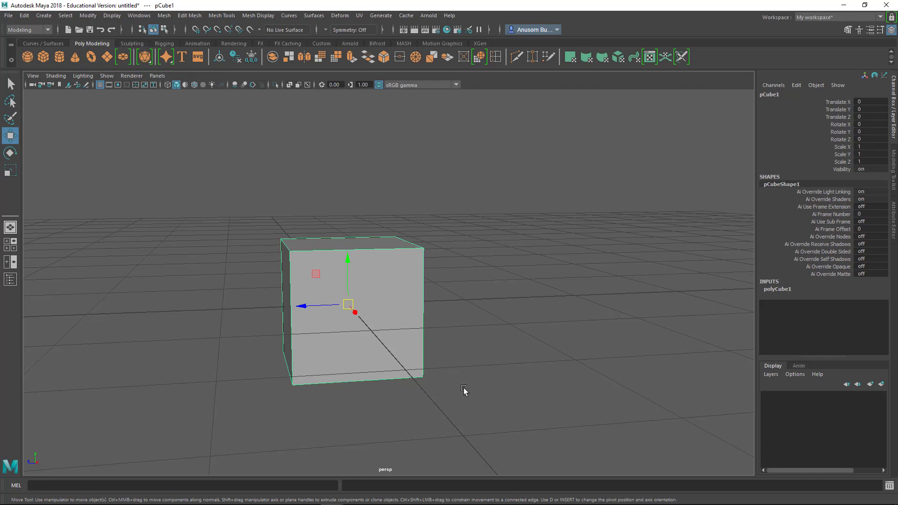
mouse_move(365, 417)
left_mouse_down("alt")
mouse_move(383, 419)
mouse_move(369, 419)
left_mouse_up("alt")
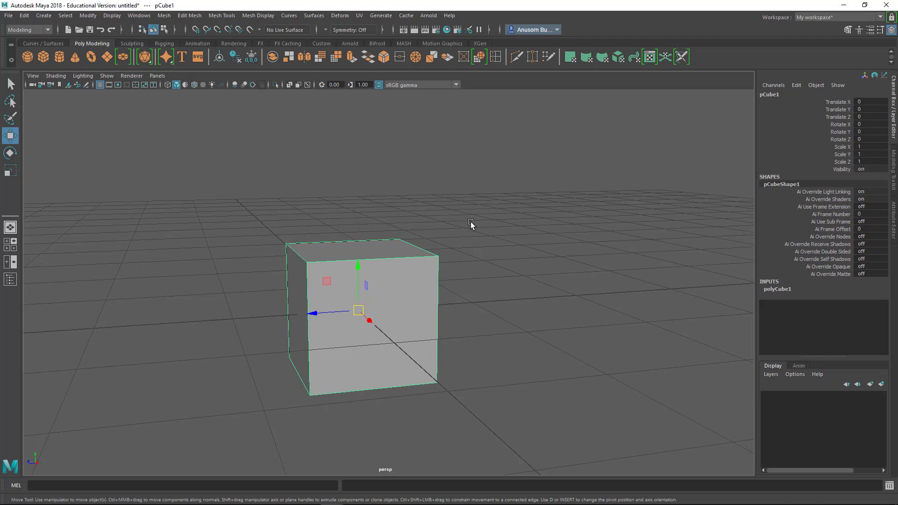
key("d")
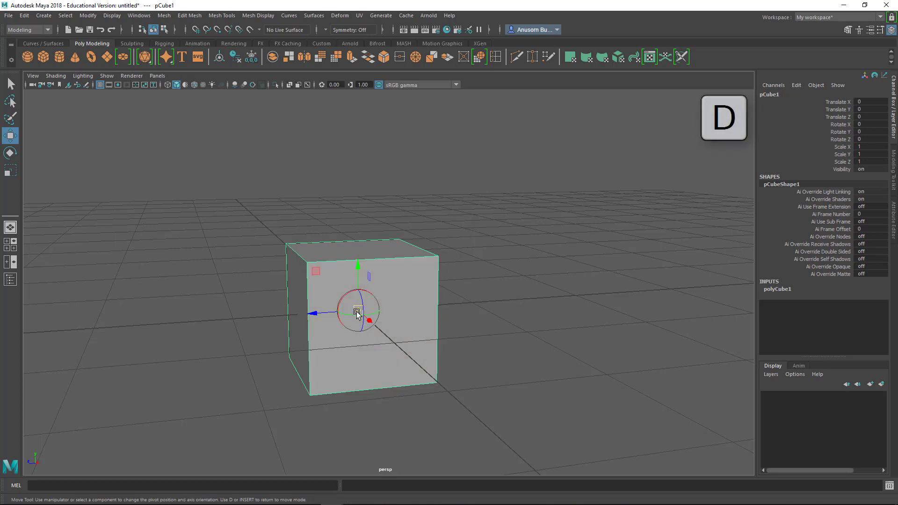
left_click_drag(359, 313, 359, 317)
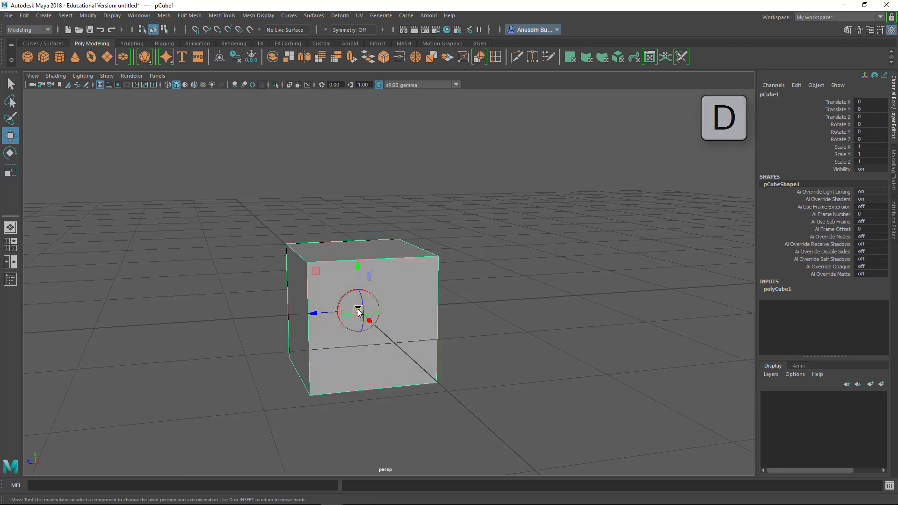
mouse_move(360, 313)
left_mouse_down()
mouse_move(349, 337)
mouse_move(326, 301)
mouse_move(630, 328)
mouse_move(607, 275)
mouse_move(517, 278)
mouse_move(478, 307)
mouse_move(275, 200)
mouse_move(684, 251)
mouse_move(76, 335)
mouse_move(572, 253)
left_mouse_up()
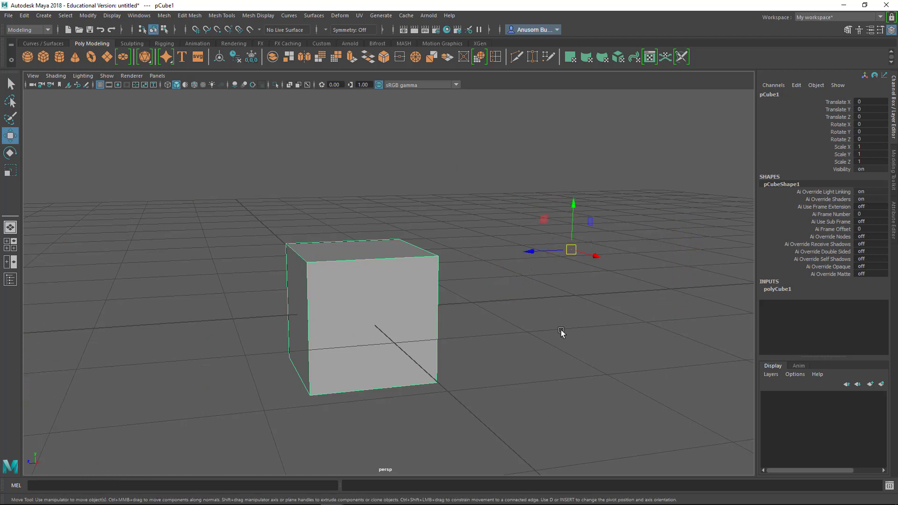
key("ctrl+z")
key("d")
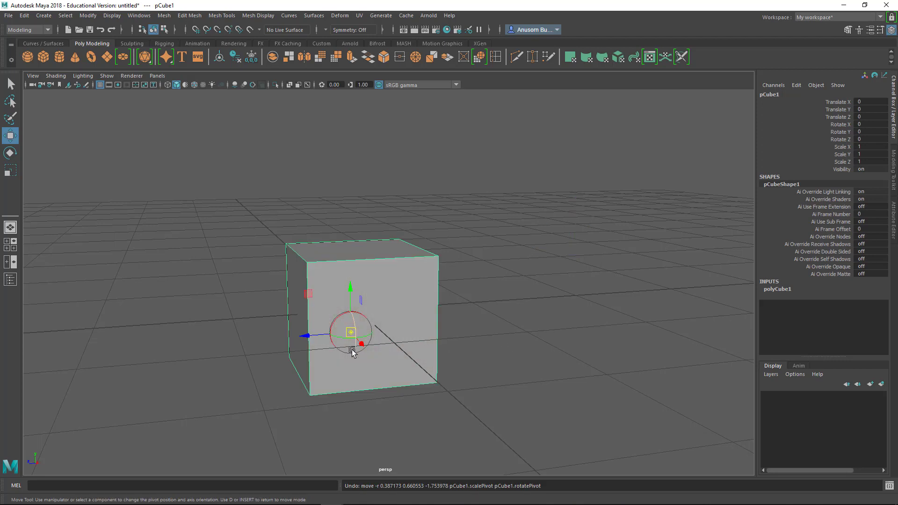
Drag the pivot left, up and to the cube's left edge, then recentre it.
key("d")
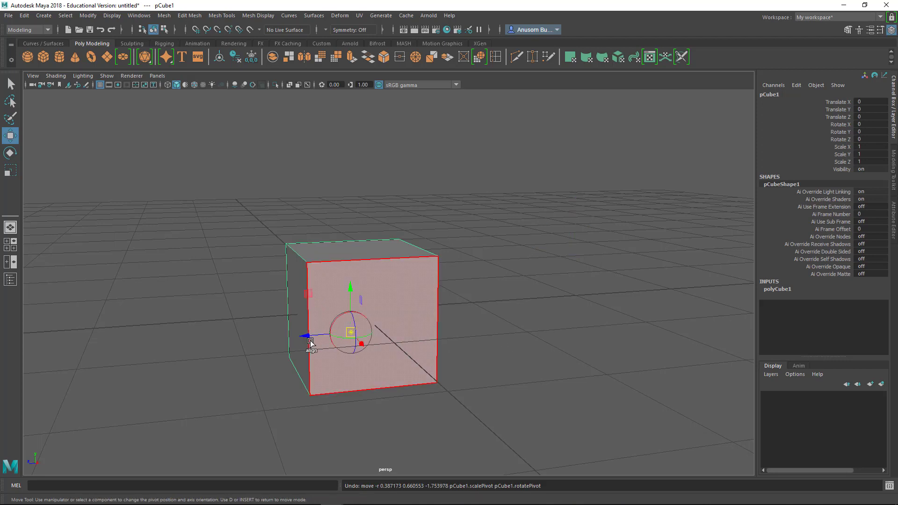
left_click_drag(308, 337, 262, 354)
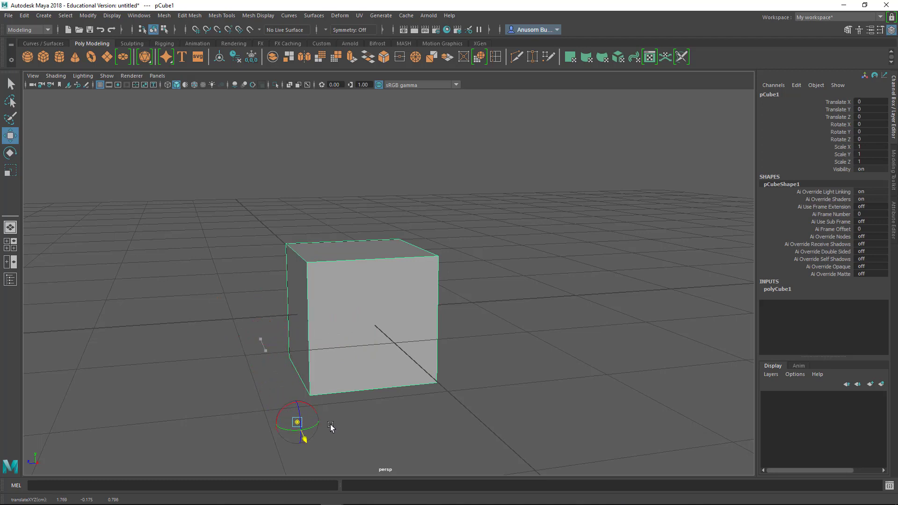
left_click_drag(266, 354, 269, 359)
left_click_drag(265, 309, 264, 229)
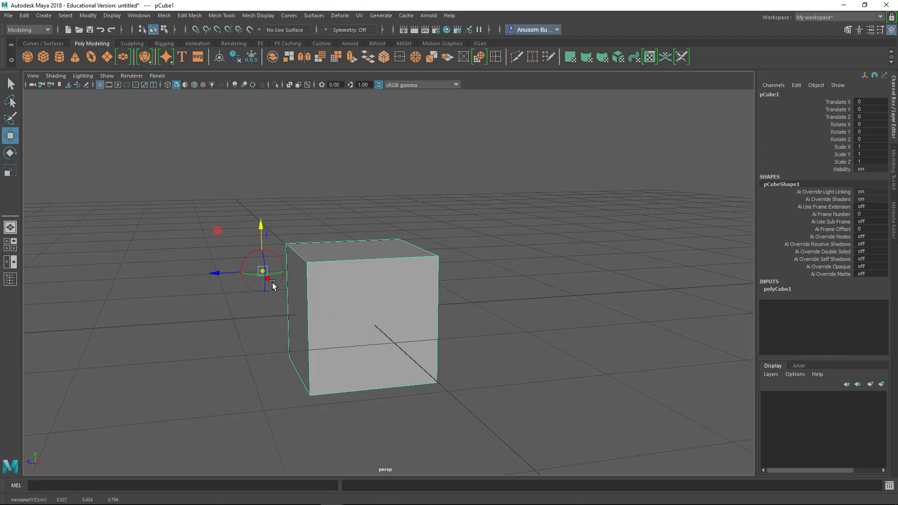
left_click_drag(268, 281, 306, 334)
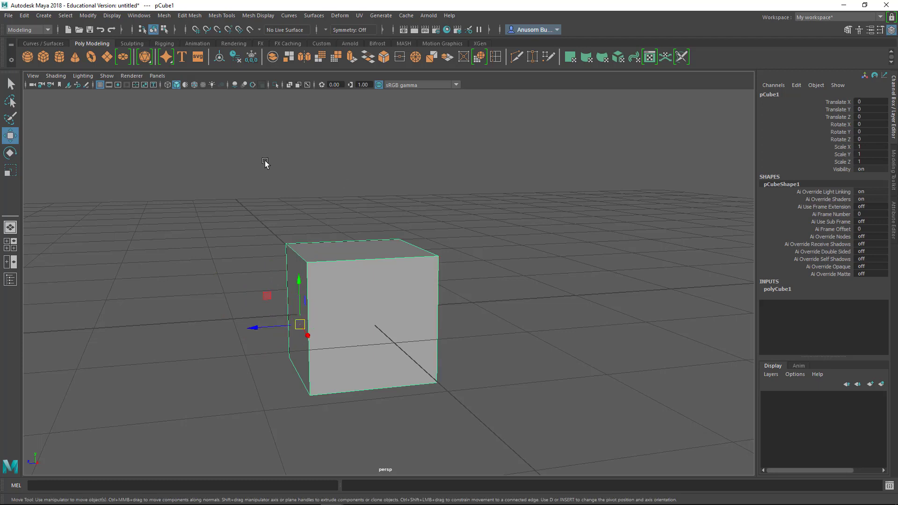
left_click(219, 57)
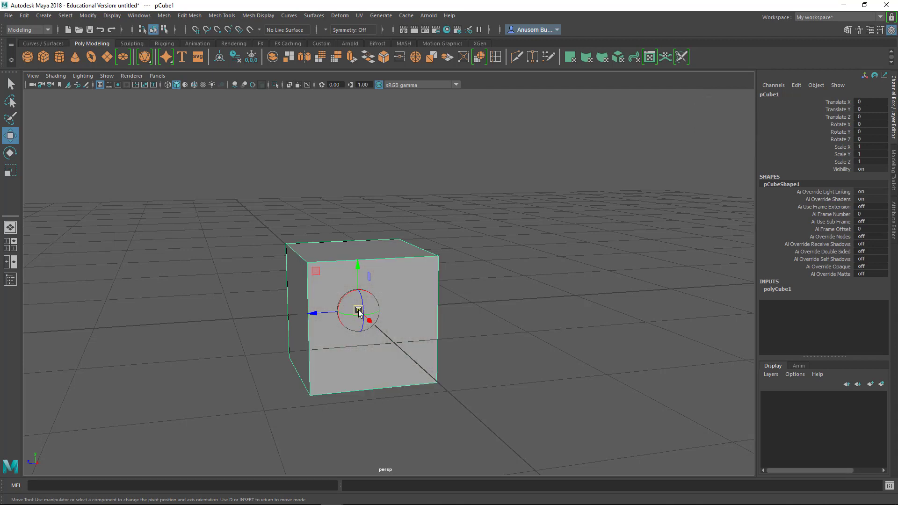
Place the pivot on the cube's upper front face and finish pivot editing.
left_click_drag(313, 312, 260, 327)
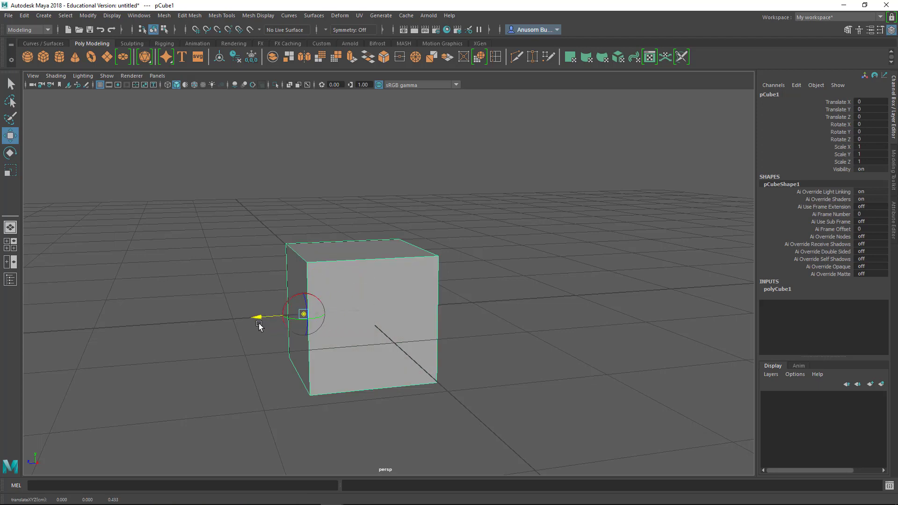
left_click_drag(314, 326, 357, 367)
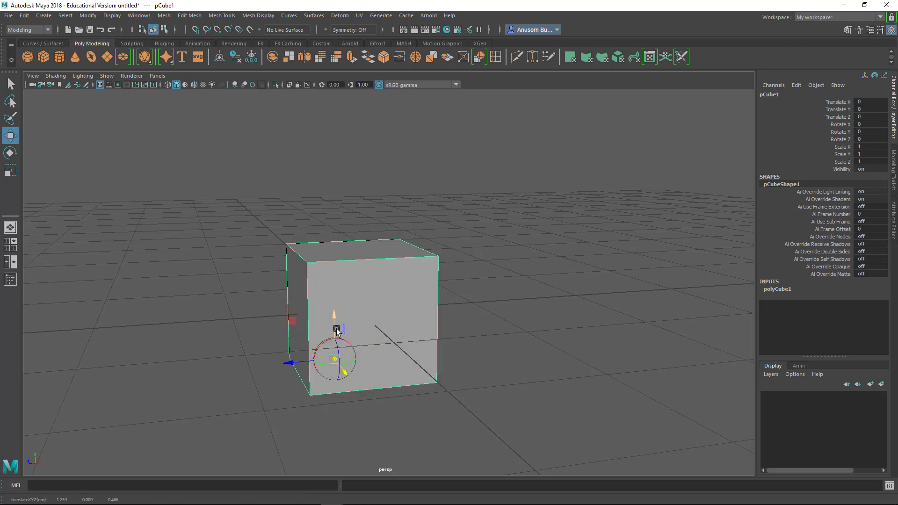
left_click_drag(333, 311, 332, 255)
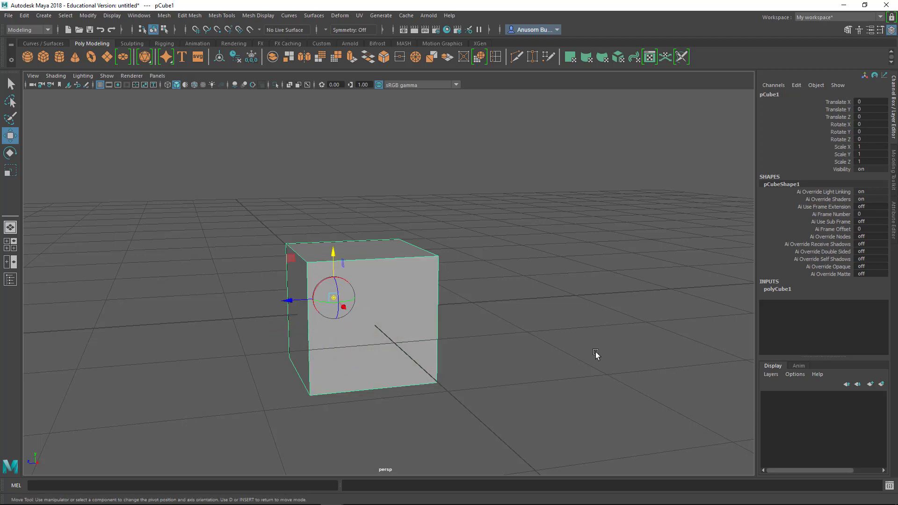
key("d")
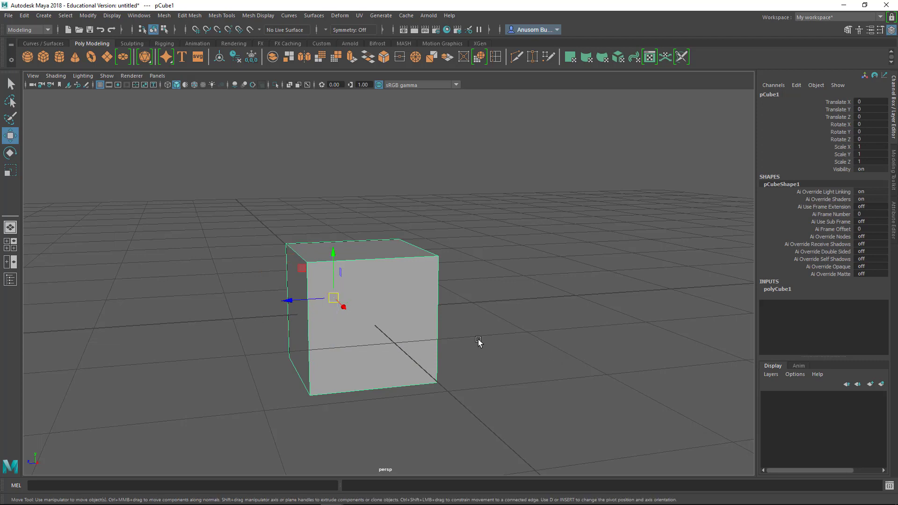
left_click(334, 298)
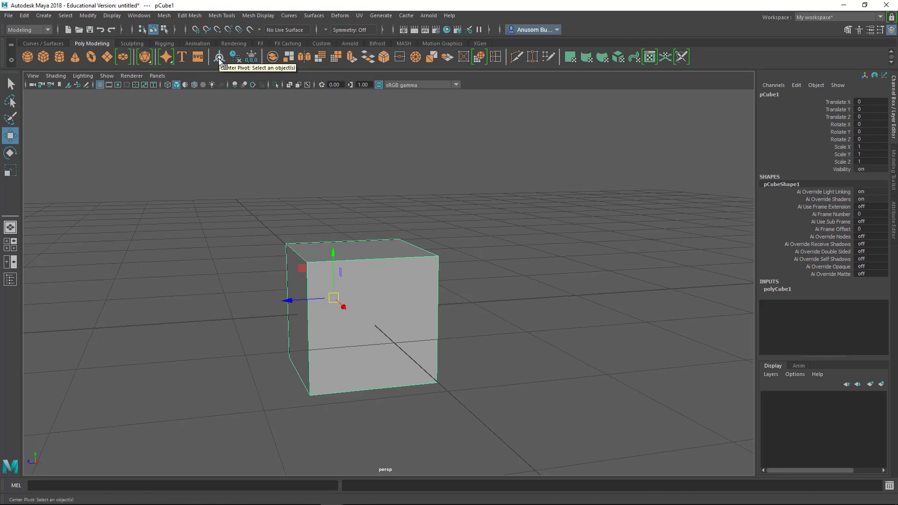
Recentre pCube1's pivot with Modify > Center Pivot.
left_click(219, 61)
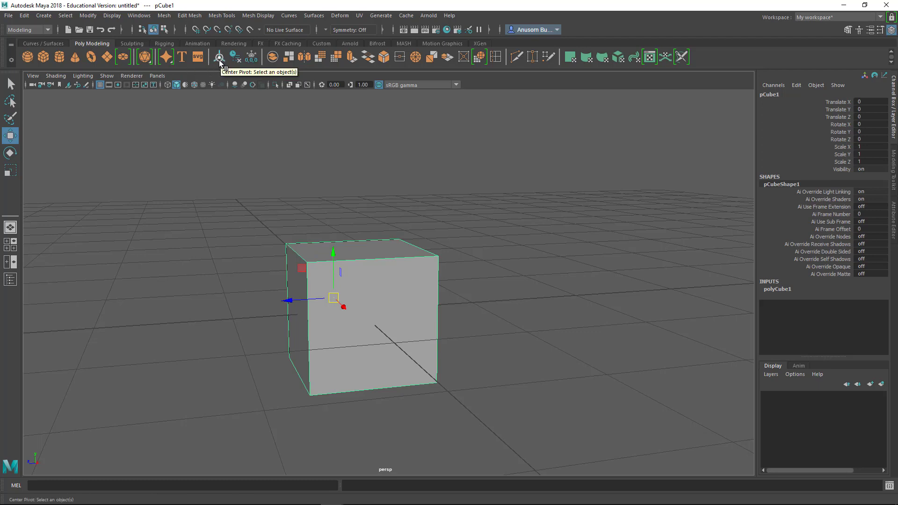
left_click(26, 17)
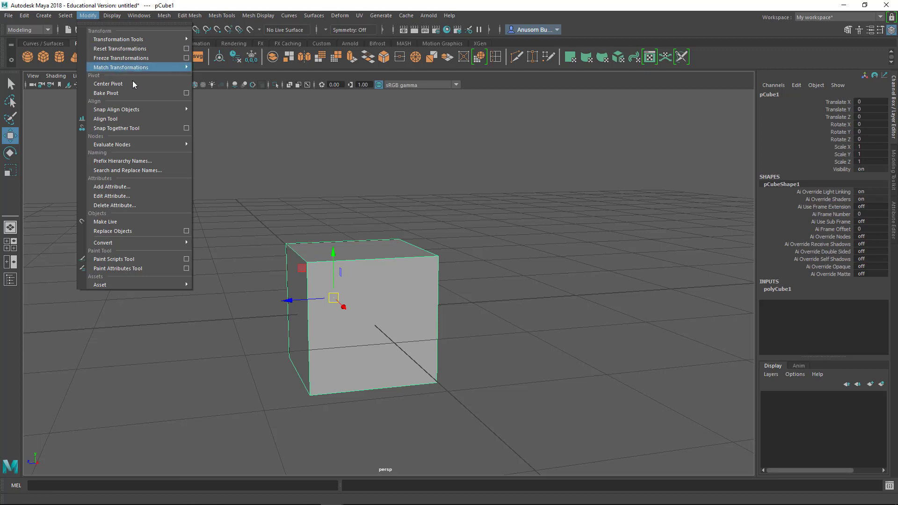
left_click(172, 83)
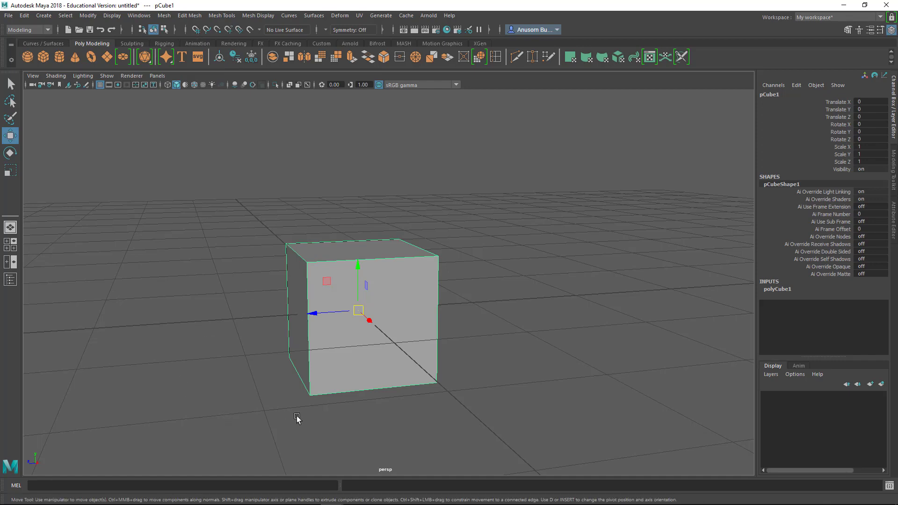
Drag the pivot to the bottom-front corner without snapping, then undo that move.
left_click_drag(297, 417, 328, 419, "alt")
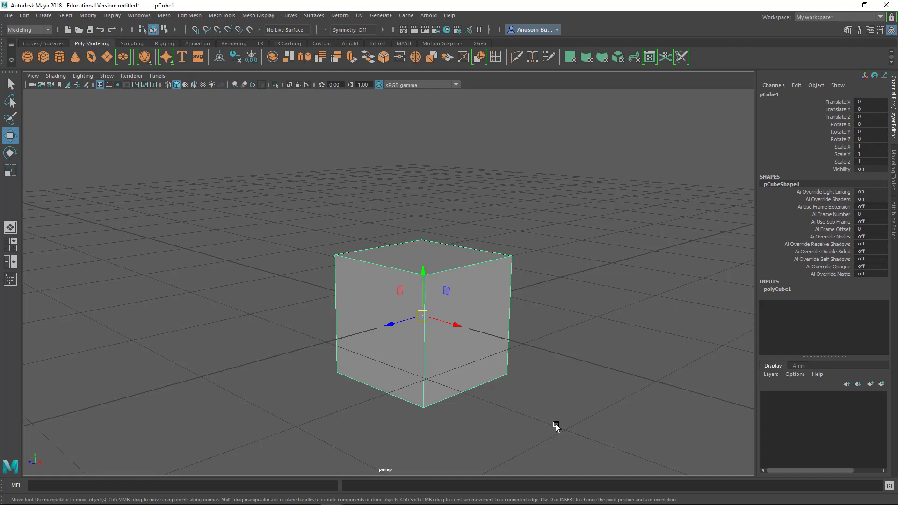
mouse_move(553, 423)
left_mouse_down("alt")
mouse_move(493, 465)
mouse_move(547, 385)
mouse_move(501, 405)
mouse_move(413, 377)
left_mouse_up("alt")
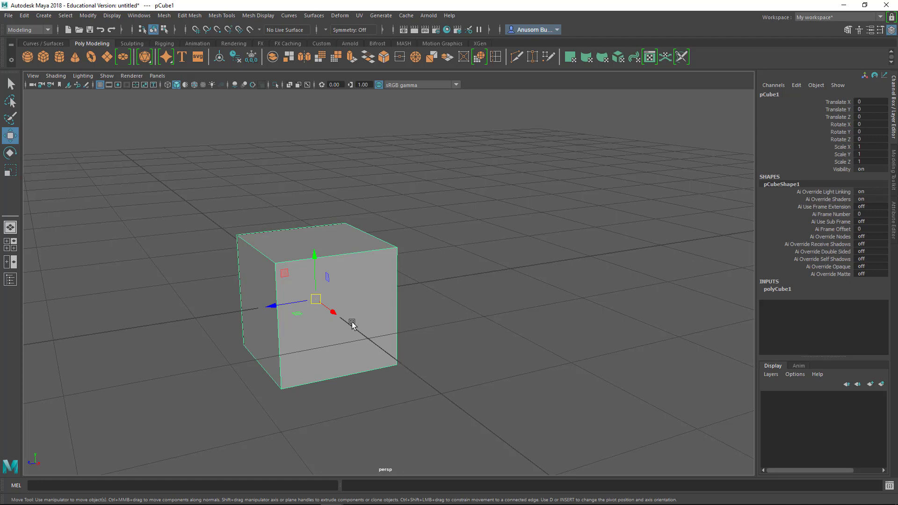
key("d")
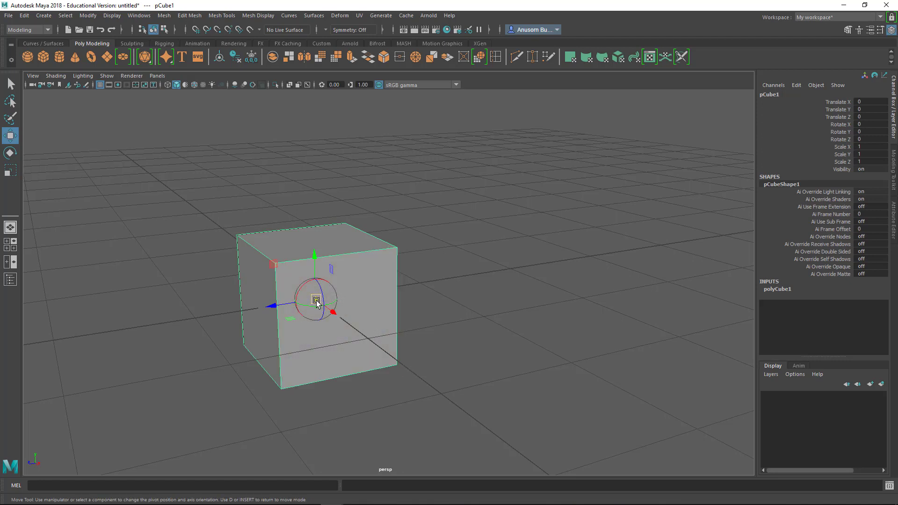
mouse_move(373, 302)
left_mouse_down()
mouse_move(403, 367)
mouse_move(387, 365)
mouse_move(401, 355)
mouse_move(392, 369)
mouse_move(357, 344)
left_mouse_up()
key("d")
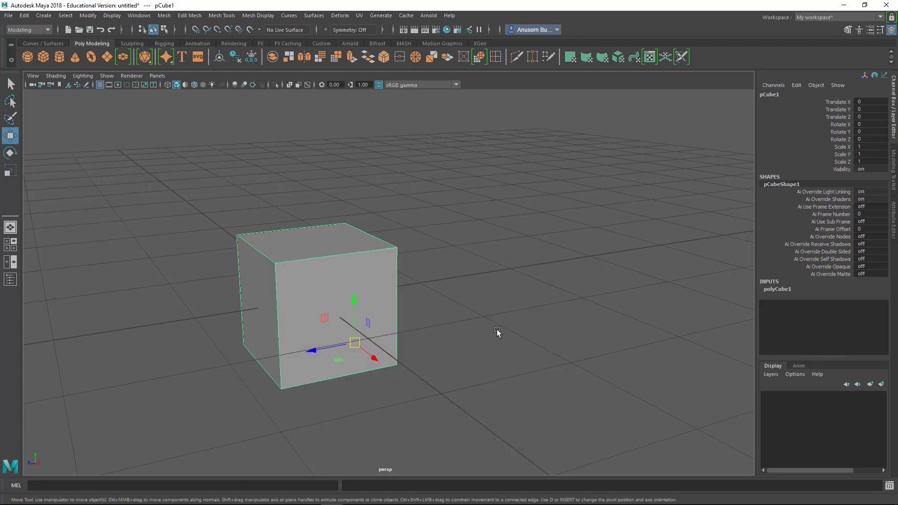
key("ctrl+z")
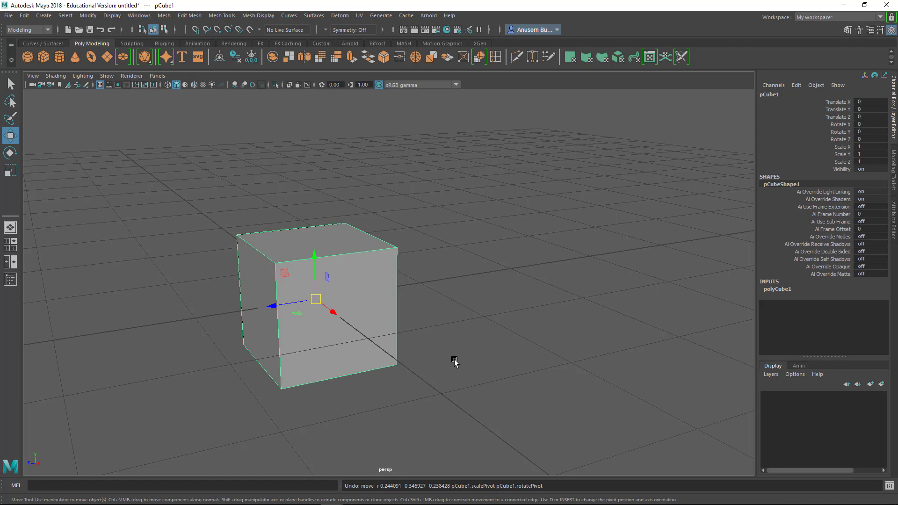
Snap the pivot onto the cube's bottom-front vertex with V, then orbit to check it.
key("d")
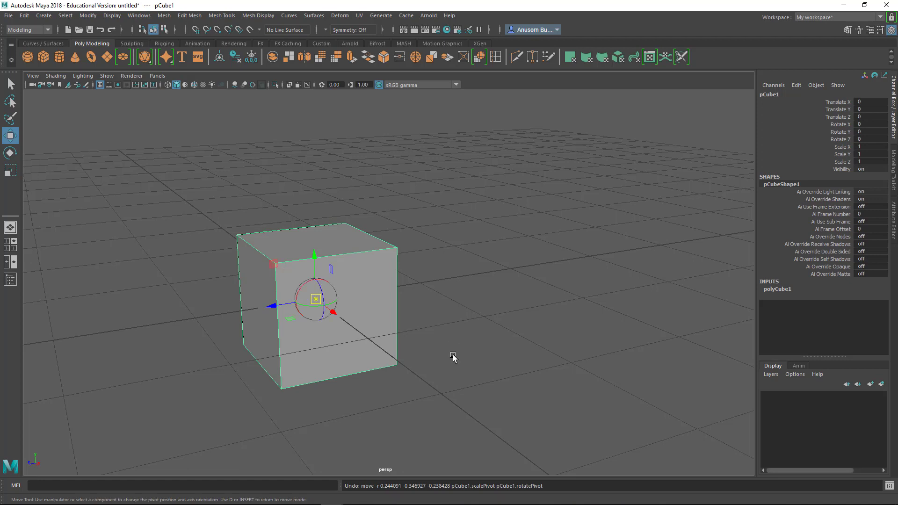
key("v")
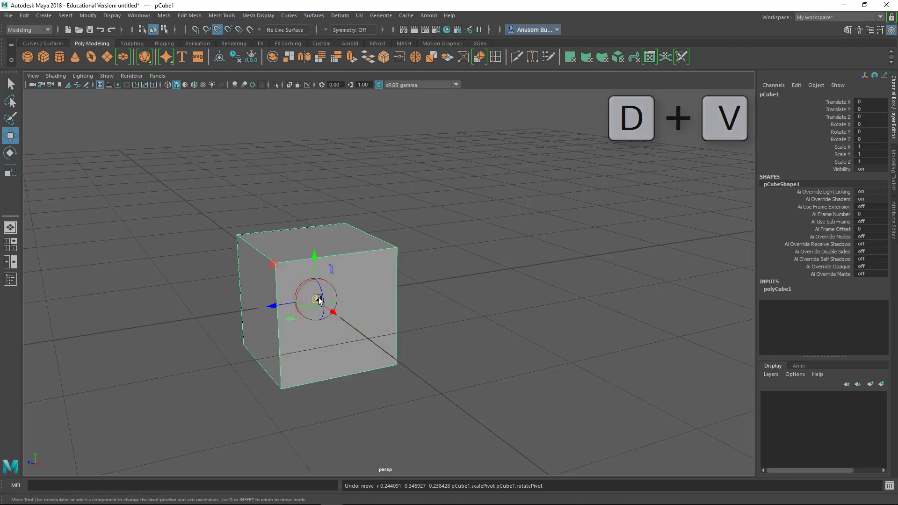
left_click(332, 311)
left_click_drag(332, 311, 398, 366)
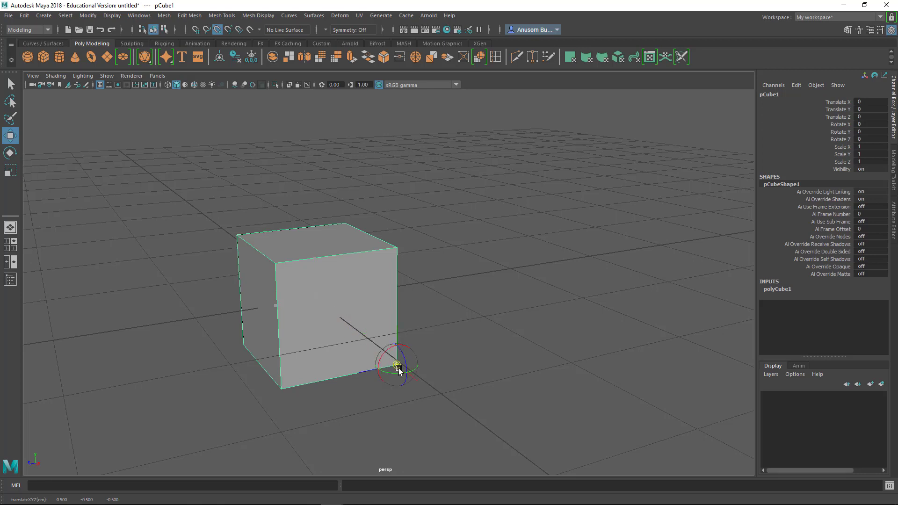
key("d")
key("d")
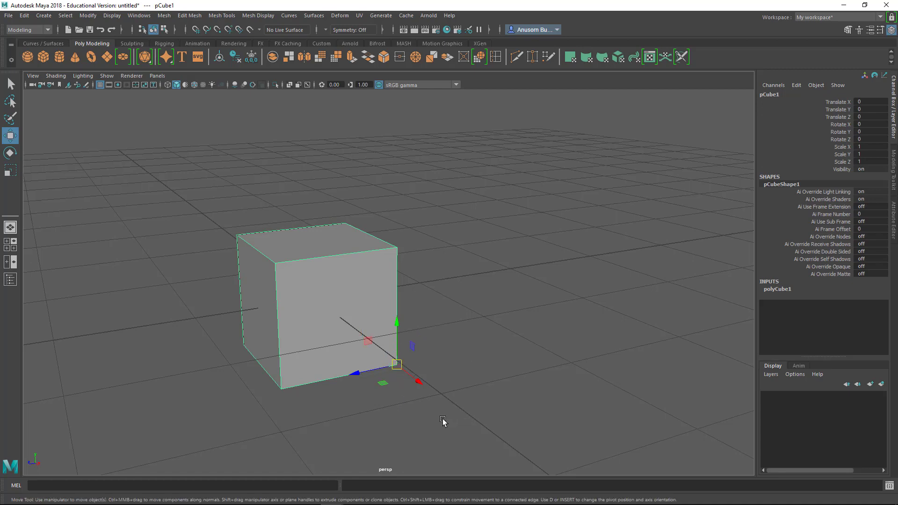
left_click_drag(411, 428, 372, 399, "alt")
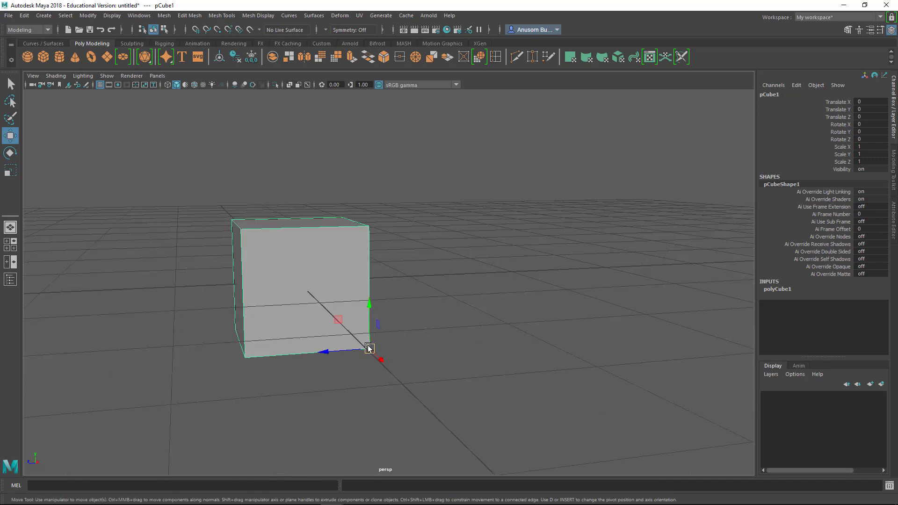
left_click_drag(303, 399, 313, 409, "alt")
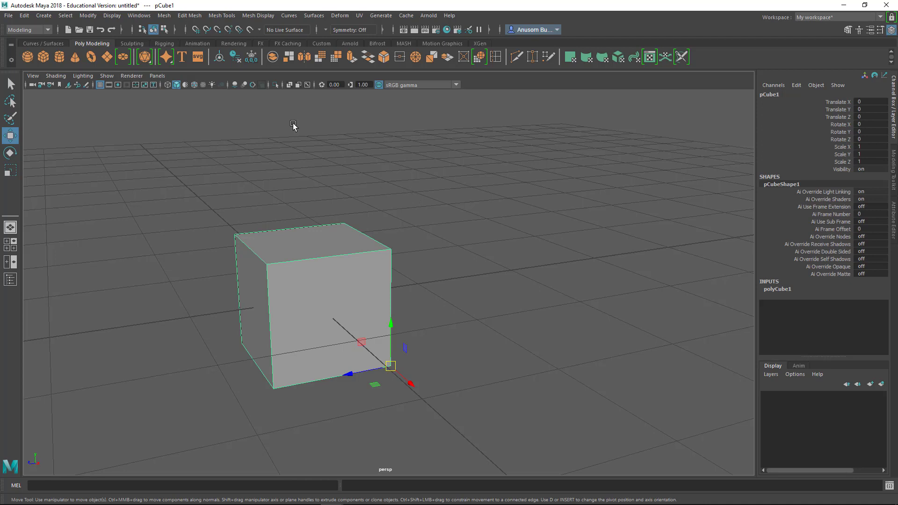
Center the pivot from the shelf, then tumble to a low, near-level front view.
left_click(219, 57)
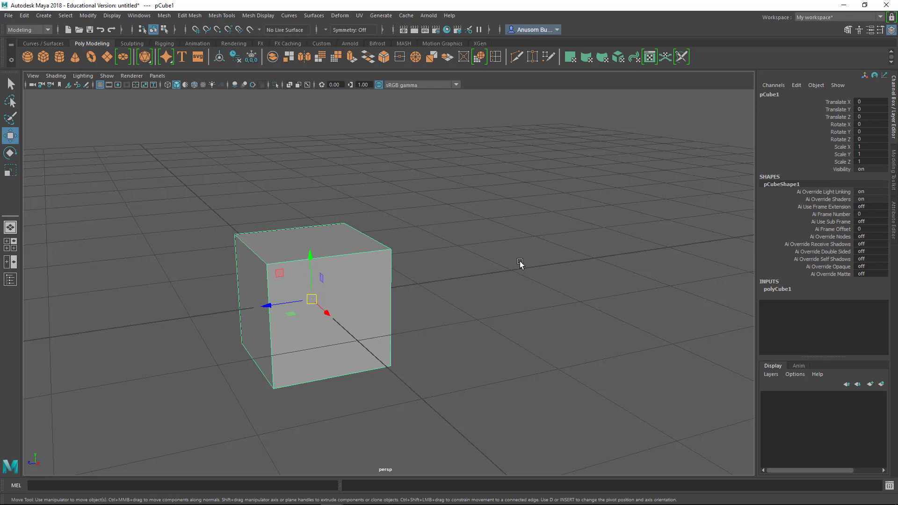
left_click_drag(467, 337, 445, 393, "alt")
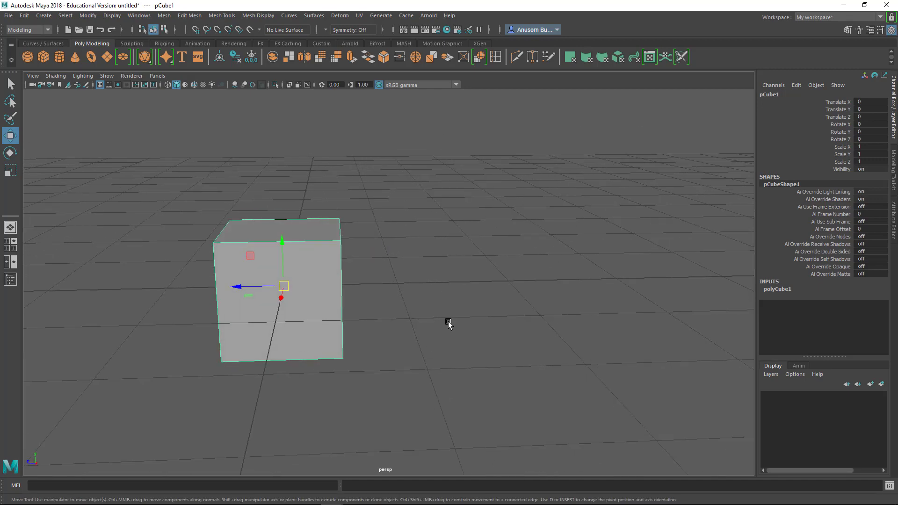
middle_click_drag(449, 323, 555, 306, "alt")
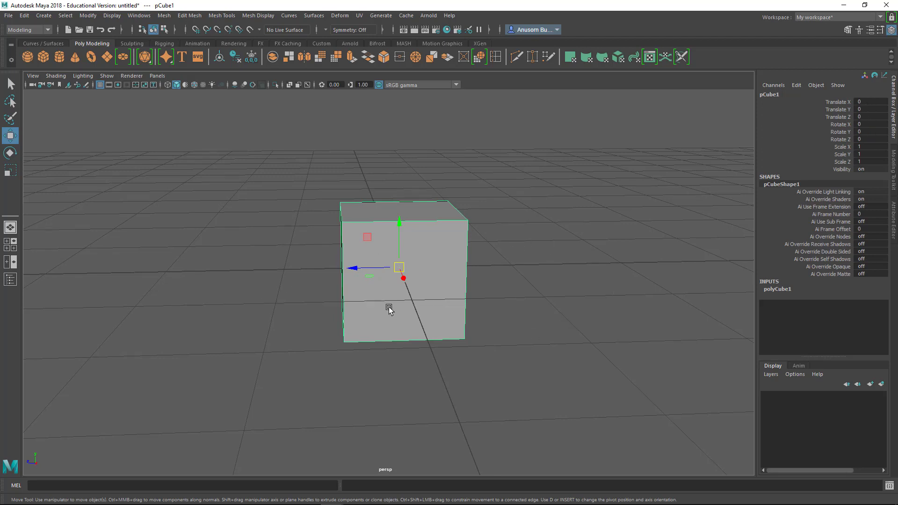
left_click_drag(497, 407, 487, 396, "alt")
mouse_move(450, 354)
left_mouse_down("alt")
mouse_move(461, 350)
mouse_move(428, 341)
left_mouse_up("alt")
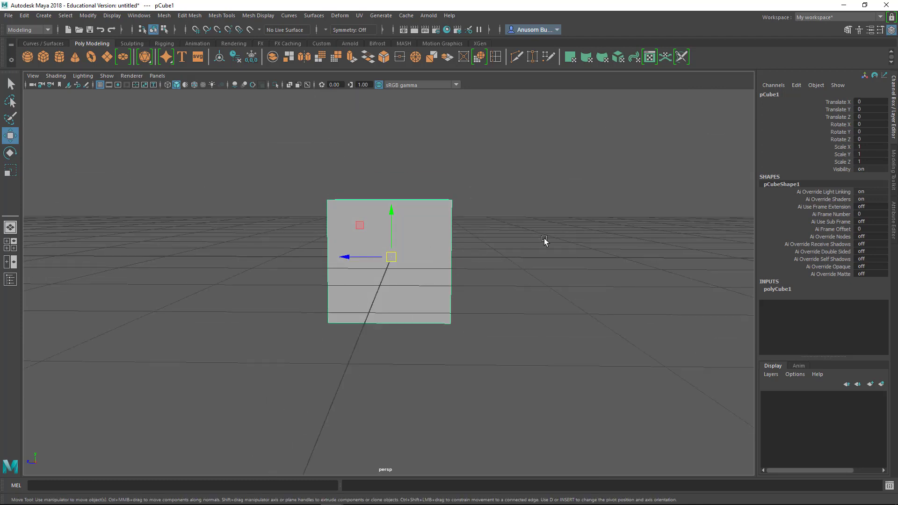
key("alt")
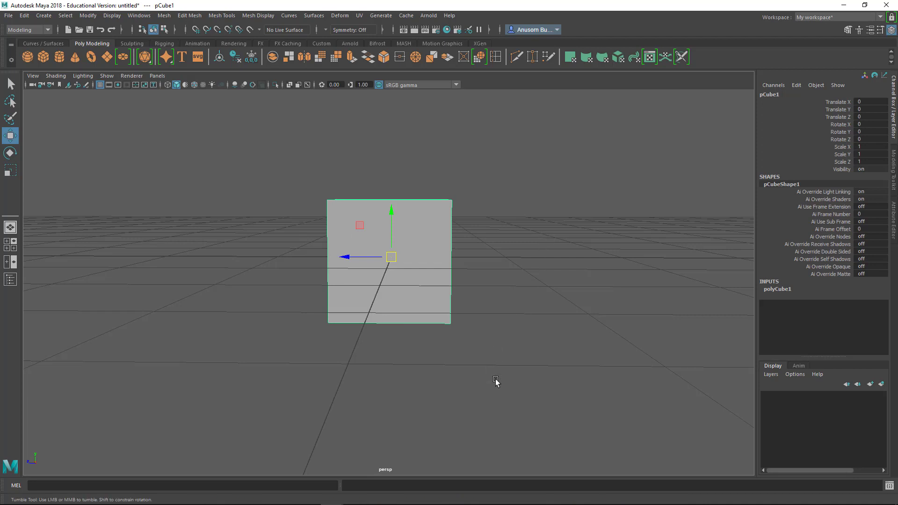
left_click_drag(496, 381, 497, 377, "alt")
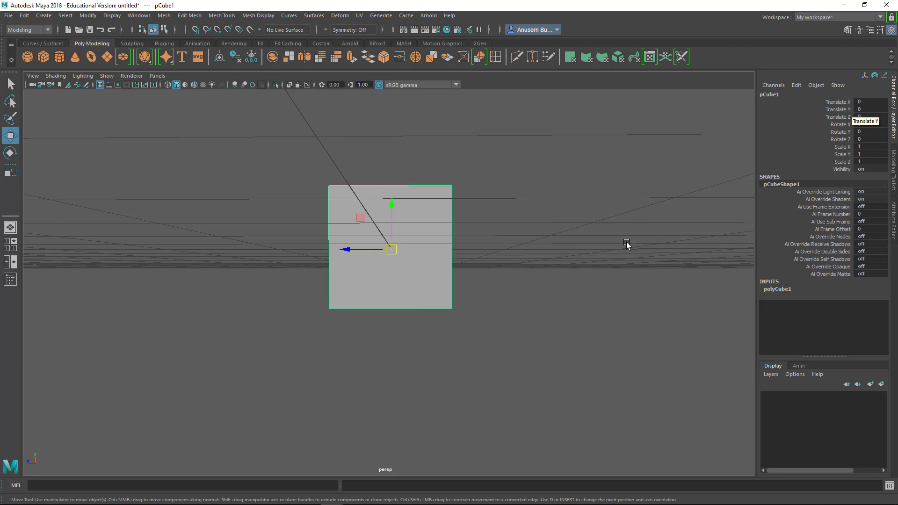
Drag the cube roughly upward along Y and tilt the view over the grid.
left_click_drag(499, 327, 499, 343, "alt")
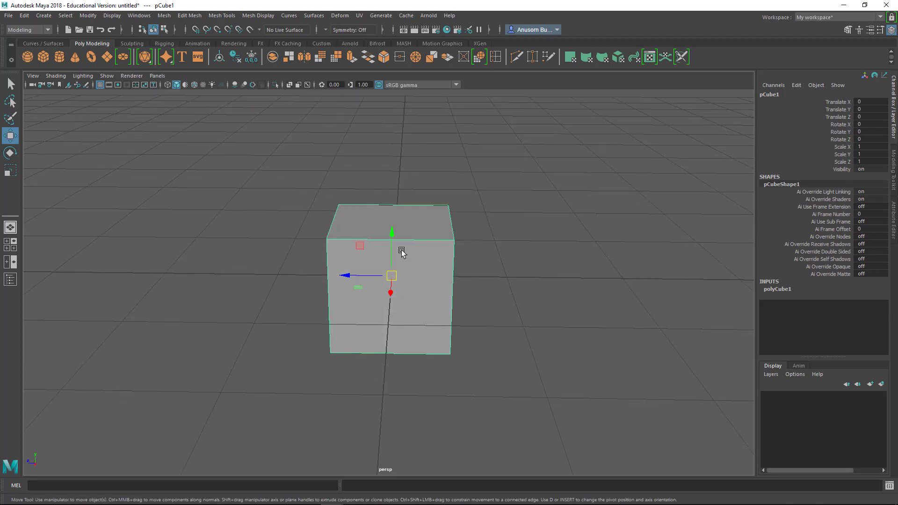
left_click_drag(393, 239, 396, 170)
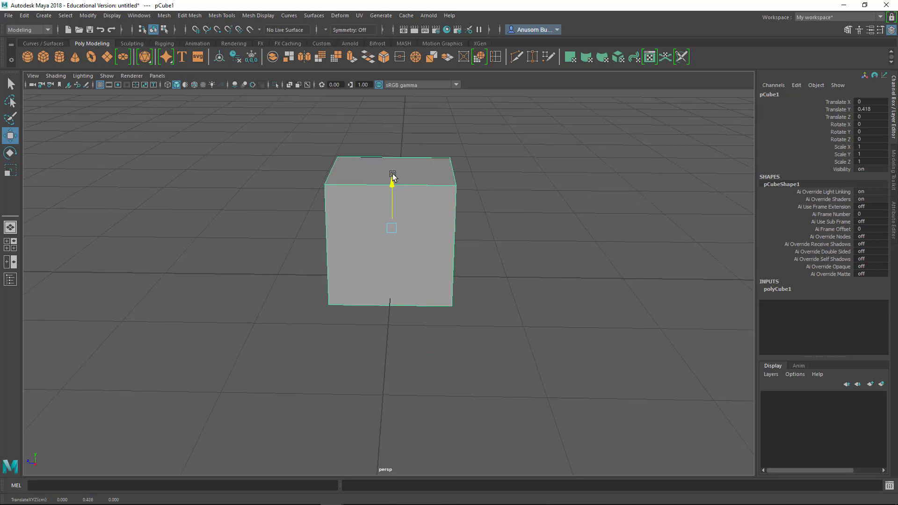
mouse_move(522, 355)
left_mouse_down("alt")
mouse_move(520, 345)
mouse_move(313, 248)
left_mouse_up("alt")
left_click_drag(488, 276, 374, 287, "alt")
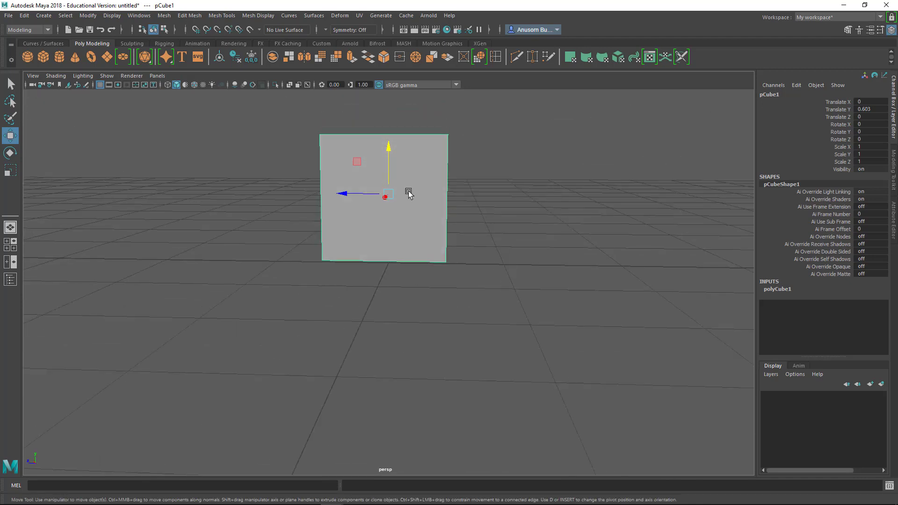
left_click_drag(389, 146, 390, 155)
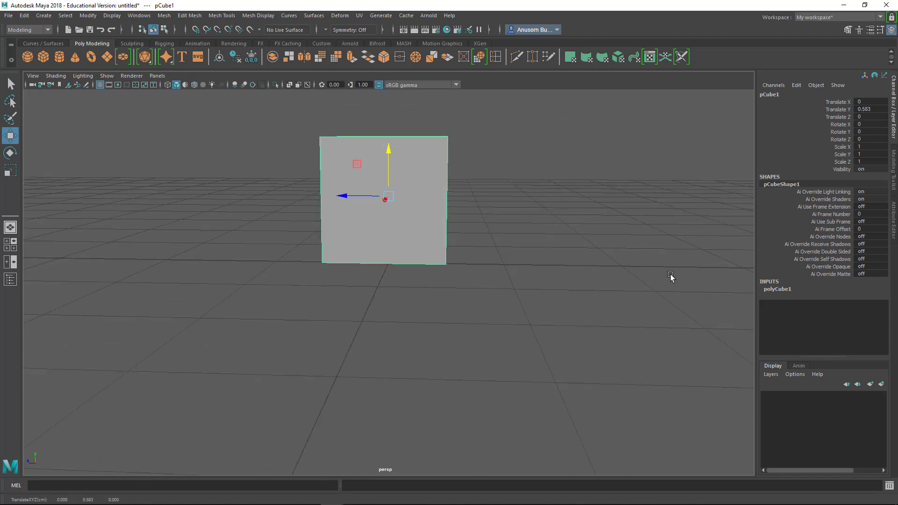
Set Translate Y to 0.5 in the Channel Box, then reselect the cube.
double_click(868, 111)
key("BackSpace")
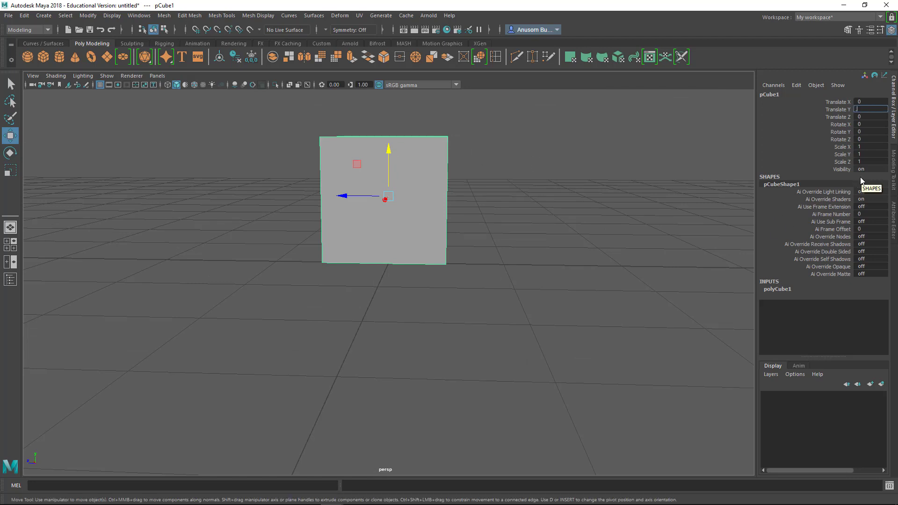
key("Return")
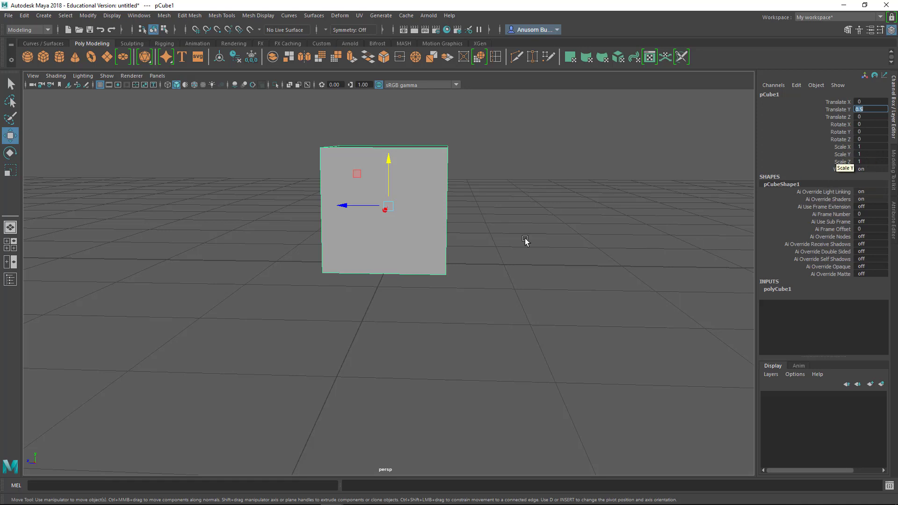
left_click(441, 333)
left_click(396, 202)
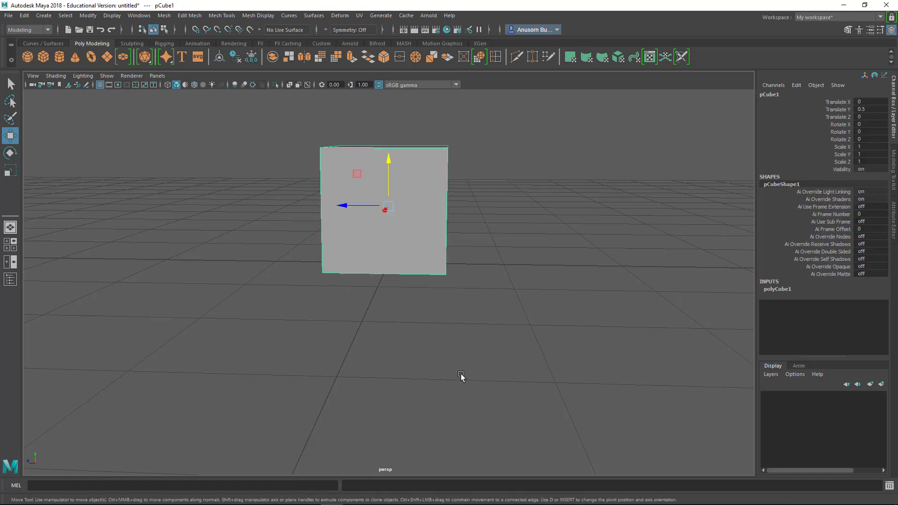
mouse_move(461, 376)
left_mouse_down("alt")
mouse_move(468, 361)
mouse_move(390, 299)
left_mouse_up("alt")
left_click_drag(559, 243, 513, 261, "alt")
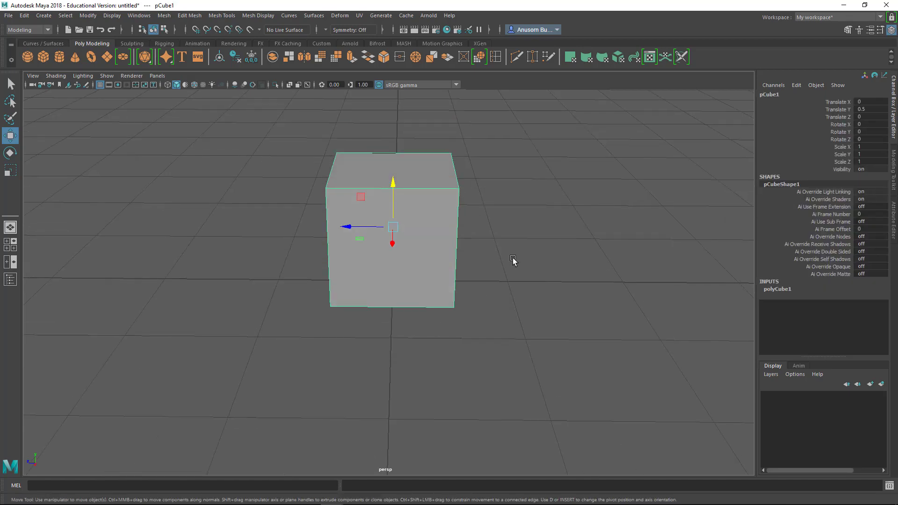
mouse_move(501, 353)
left_mouse_down("alt")
mouse_move(426, 307)
mouse_move(483, 323)
mouse_move(483, 341)
mouse_move(499, 341)
left_mouse_up("alt")
right_click_drag(499, 341, 498, 360, "alt")
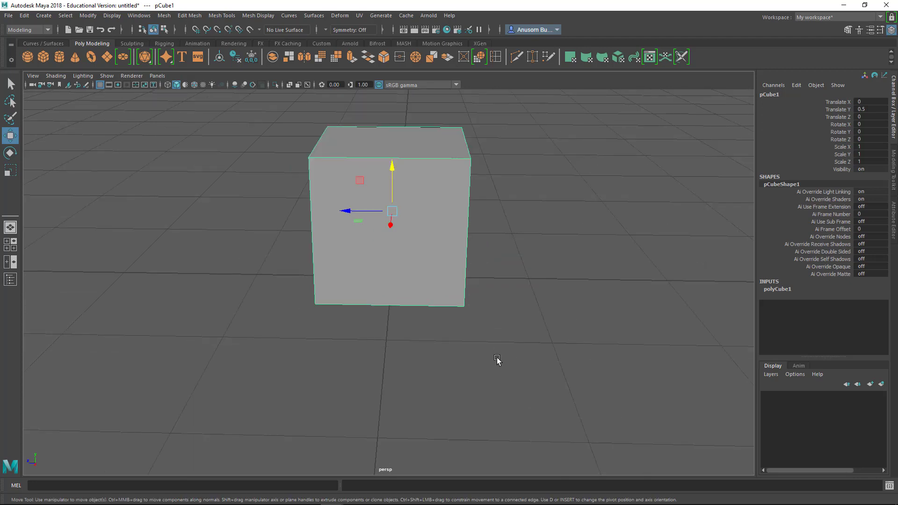
left_click_drag(497, 361, 495, 357, "alt")
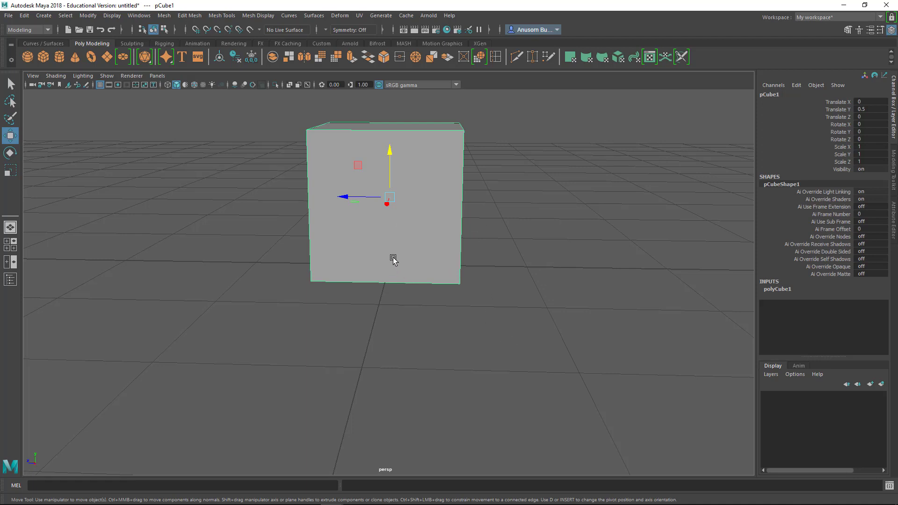
left_click_drag(407, 341, 395, 196, "alt")
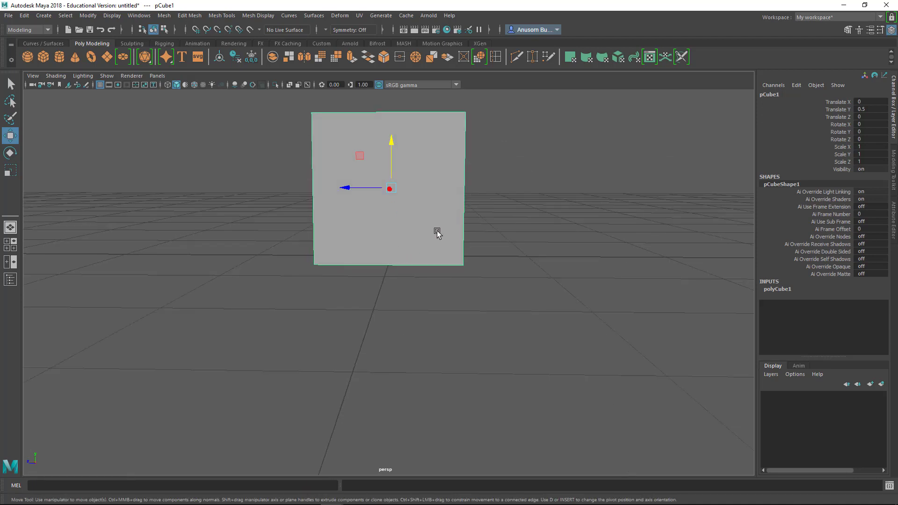
left_click_drag(393, 341, 444, 225, "alt")
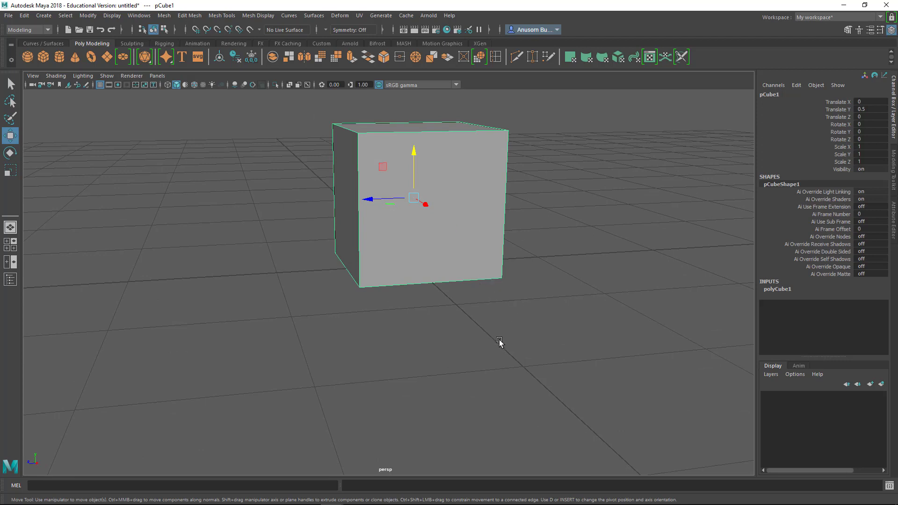
middle_click_drag(484, 325, 476, 351, "alt")
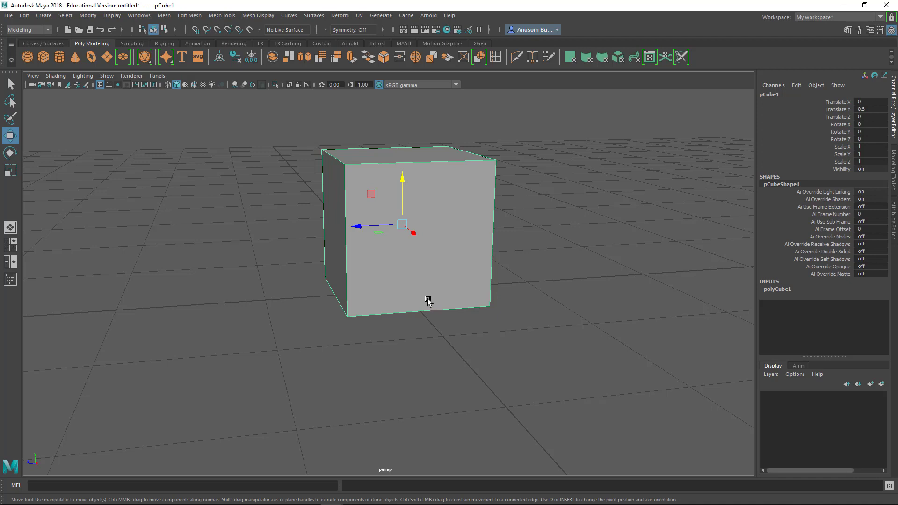
left_click_drag(437, 366, 428, 363, "alt")
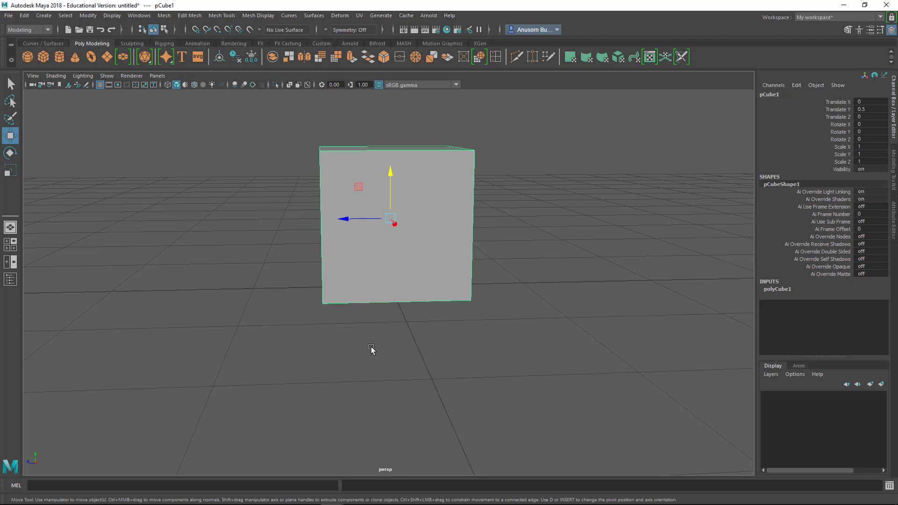
Snap the pivot down to the centre of the cube's bottom face with D+X.
key("d")
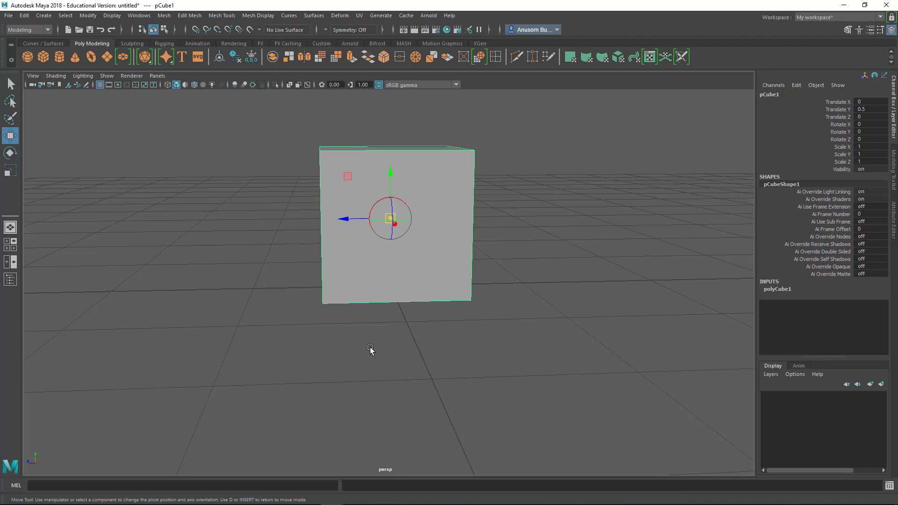
key("d+x")
left_click_drag(389, 174, 387, 253)
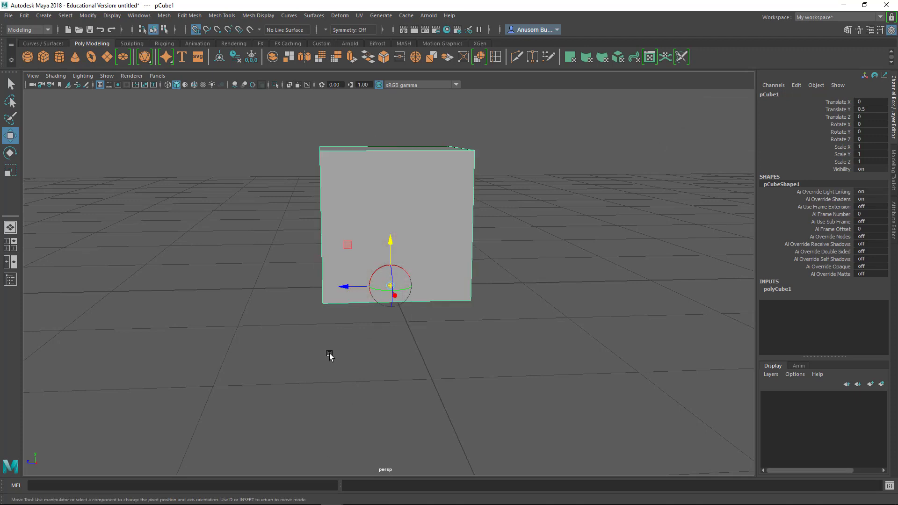
key("d")
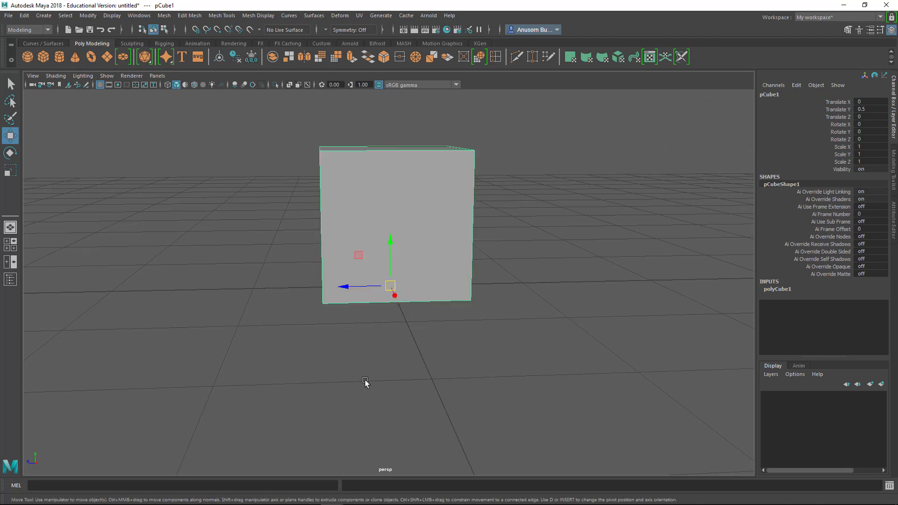
left_click(167, 85)
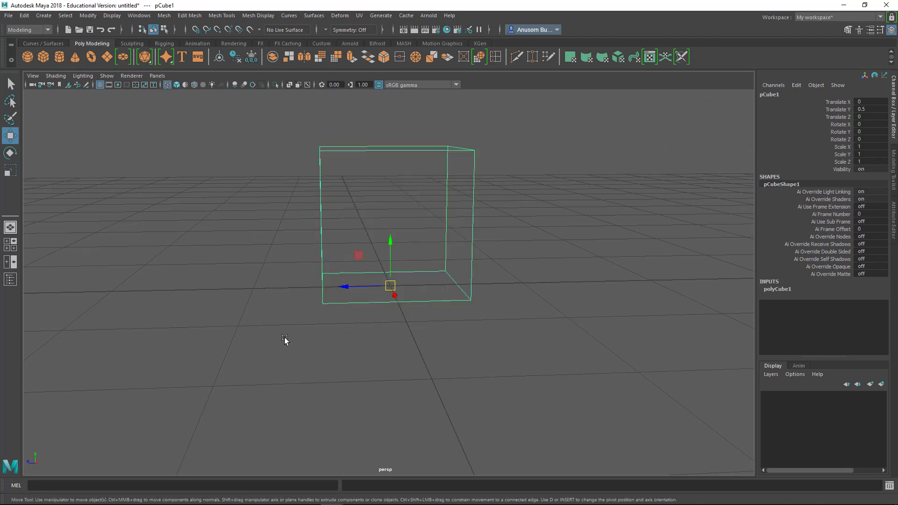
left_click_drag(321, 371, 334, 389, "alt")
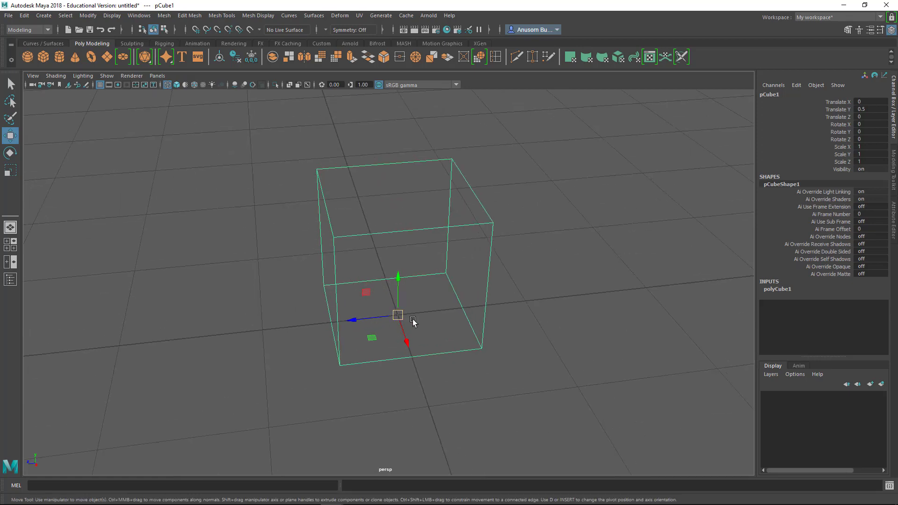
scroll(435, 347, "up", 2)
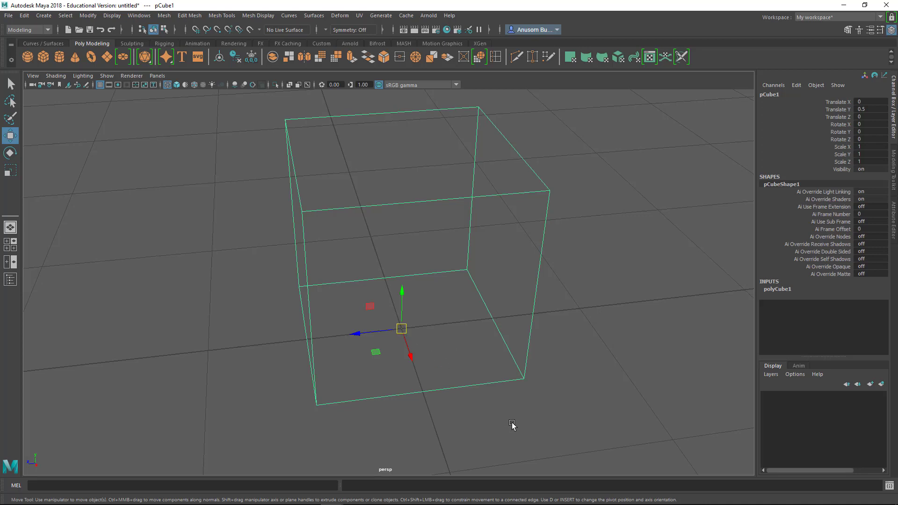
left_click_drag(497, 430, 483, 411, "alt")
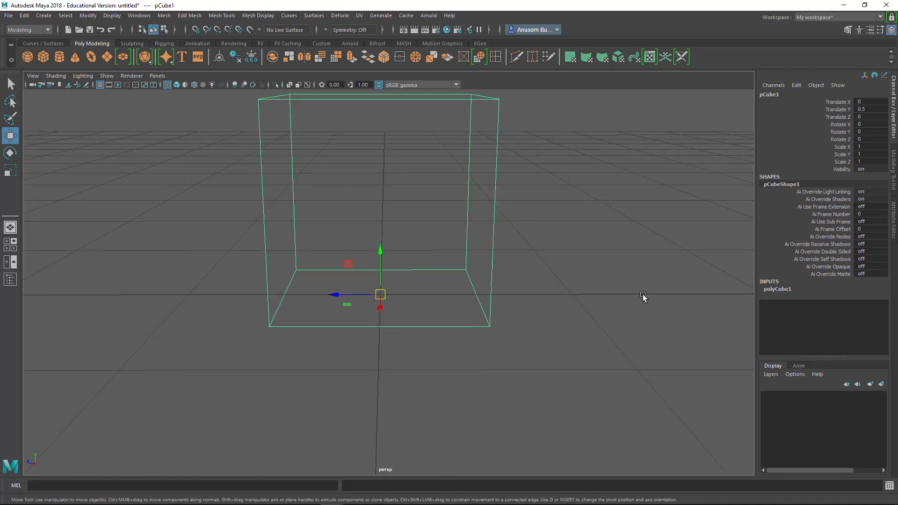
scroll(537, 340, "down", 2)
scroll(521, 354, "up", 1)
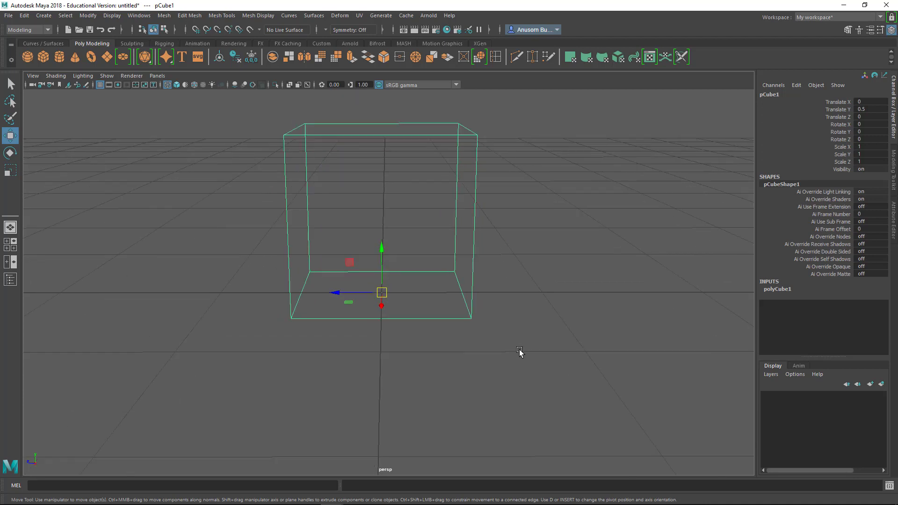
left_click(542, 259)
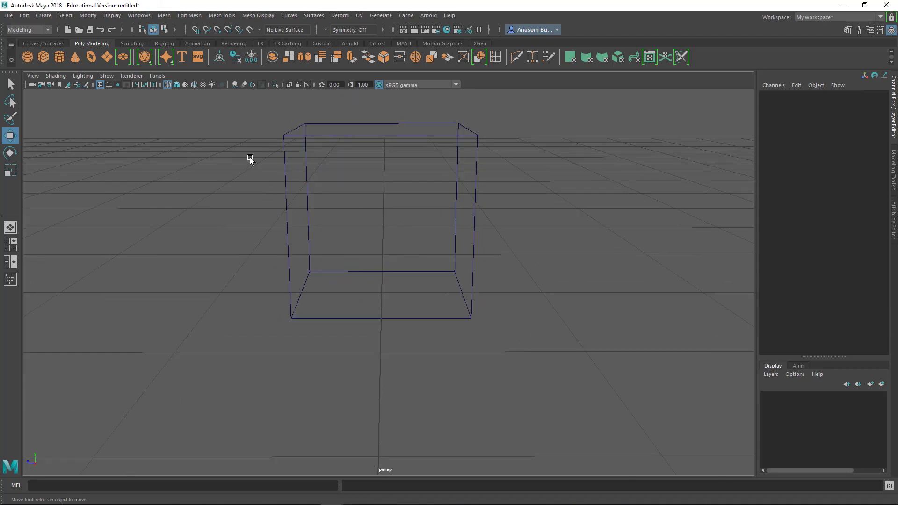
left_click(178, 85)
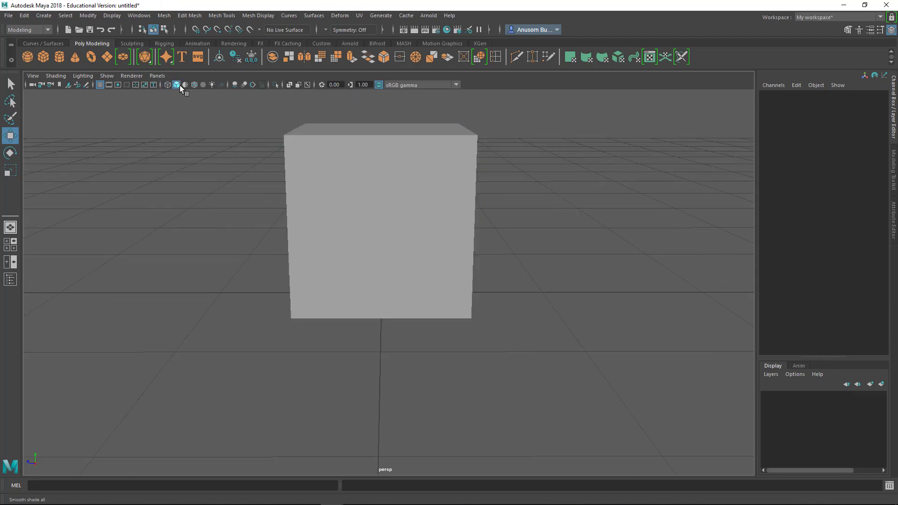
left_click(373, 229)
scroll(497, 359, "down", 1)
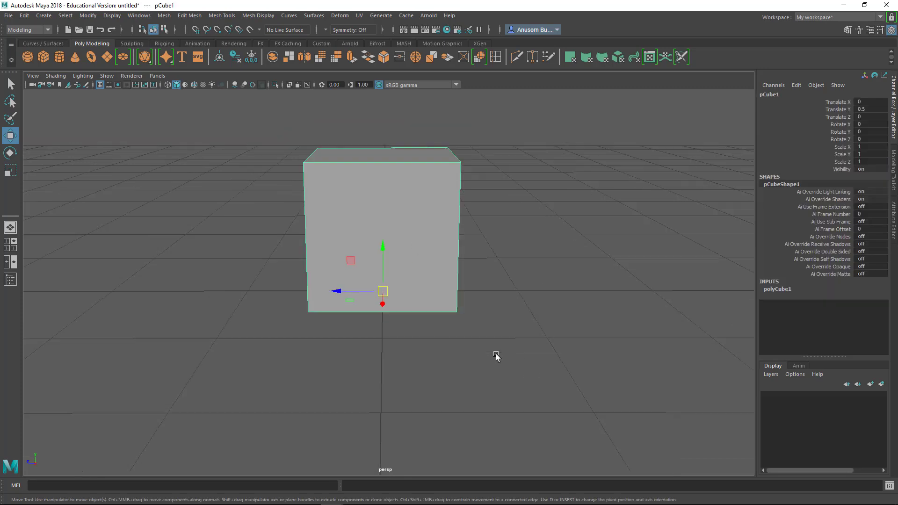
left_click_drag(498, 359, 434, 370, "alt")
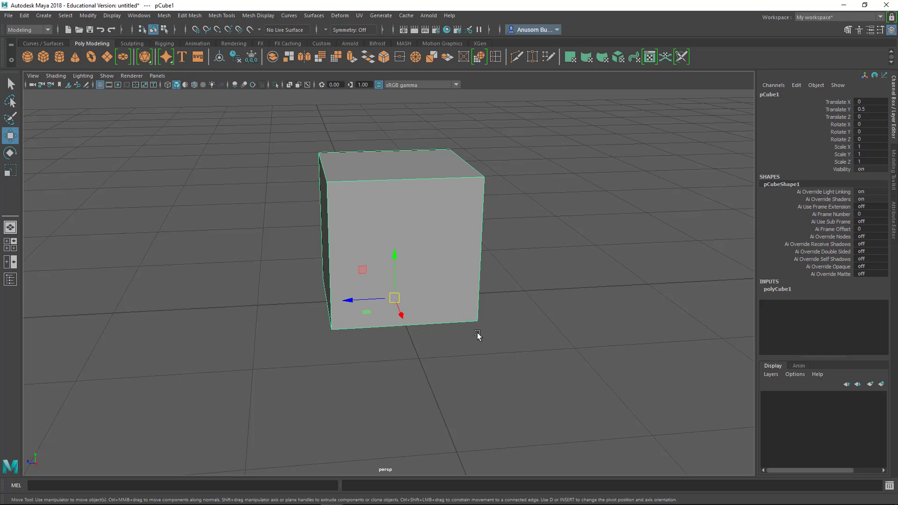
left_click_drag(471, 380, 441, 379, "alt")
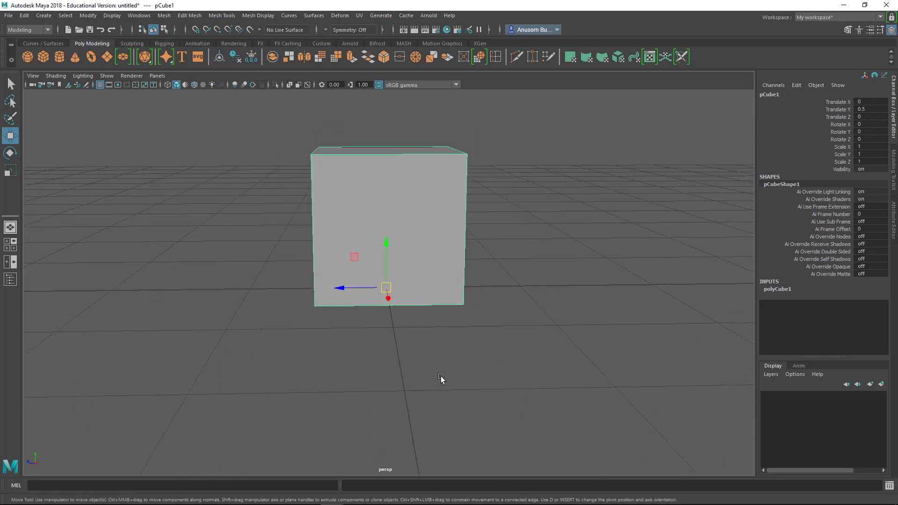
scroll(441, 379, "up", 2)
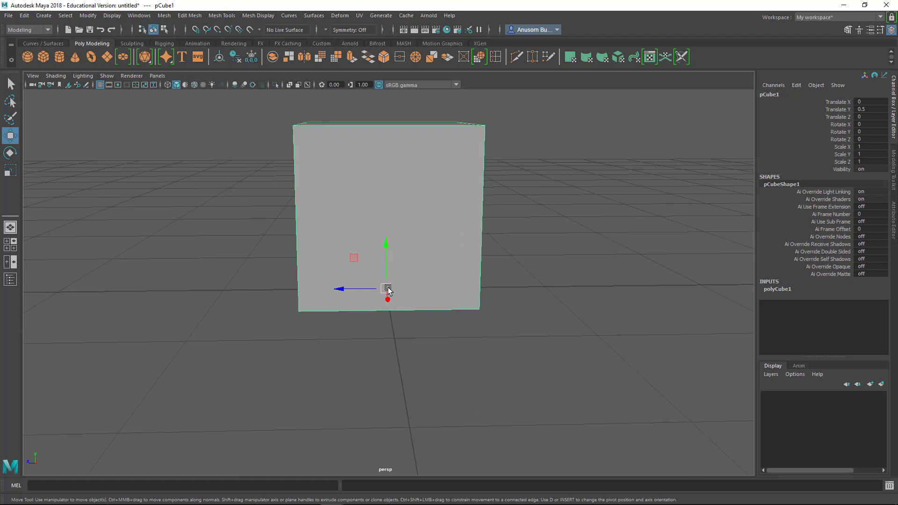
mouse_move(465, 358)
left_mouse_down("alt")
mouse_move(459, 349)
mouse_move(465, 363)
left_mouse_up("alt")
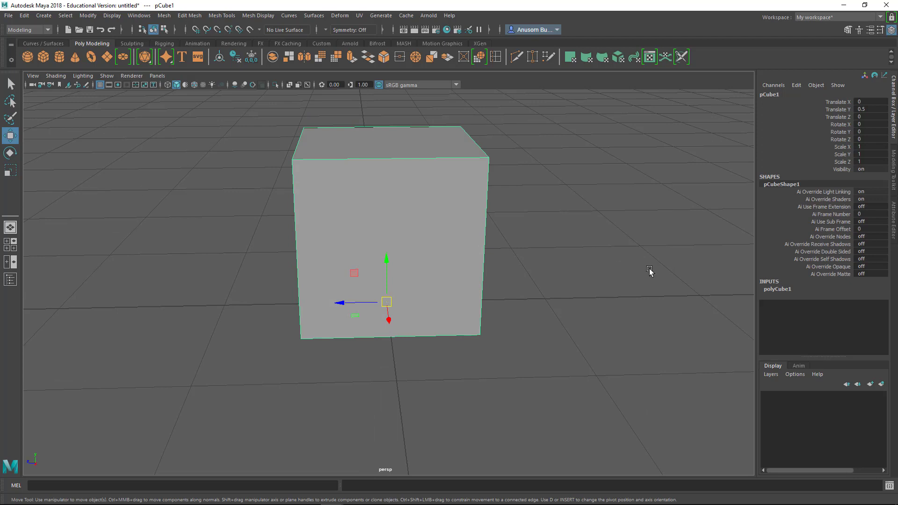
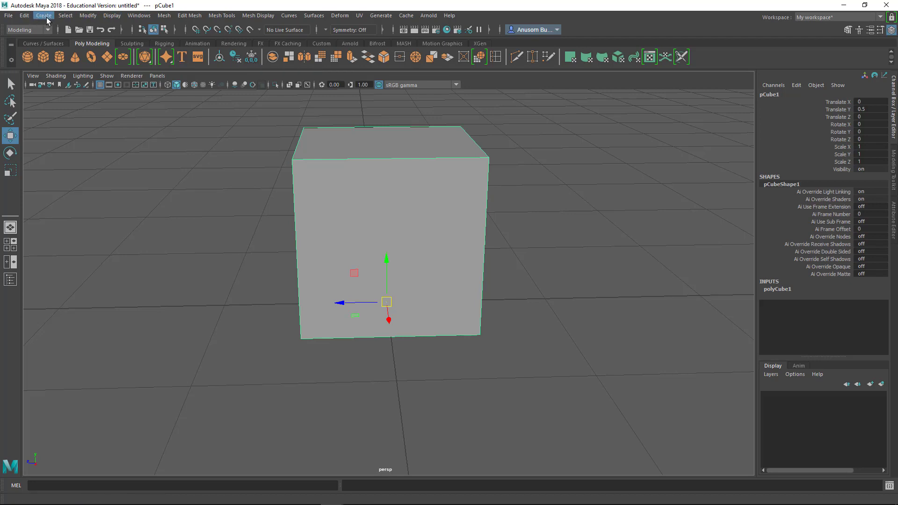
Freeze pCube1's transformations from the Modify menu so its channels read zero.
left_click(88, 17)
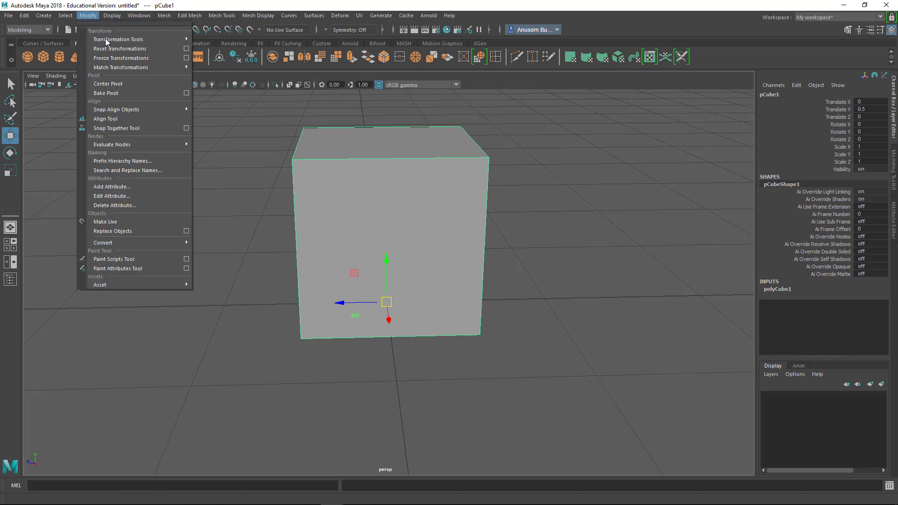
left_click(150, 57)
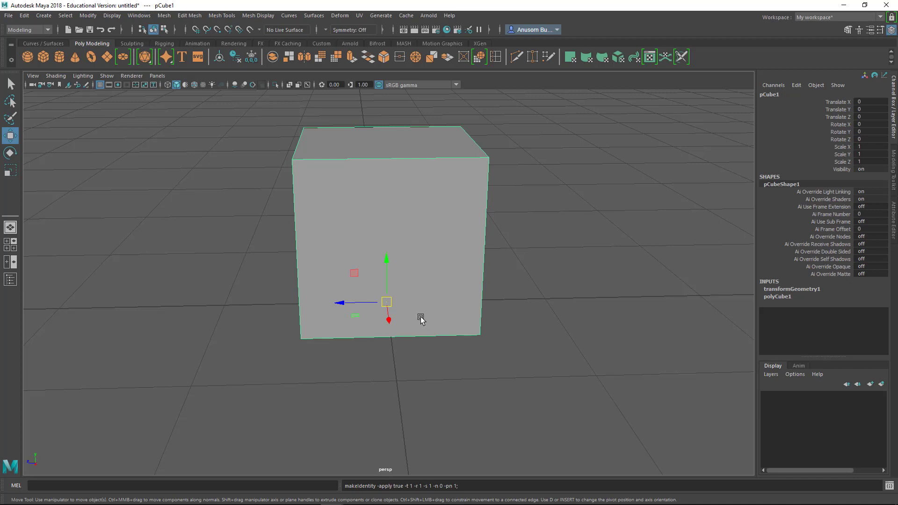
Rotate the cube about 44° on Y, tilt it on X and Z, and scale it to about 1.45.
key("e")
left_click_drag(380, 316, 411, 322)
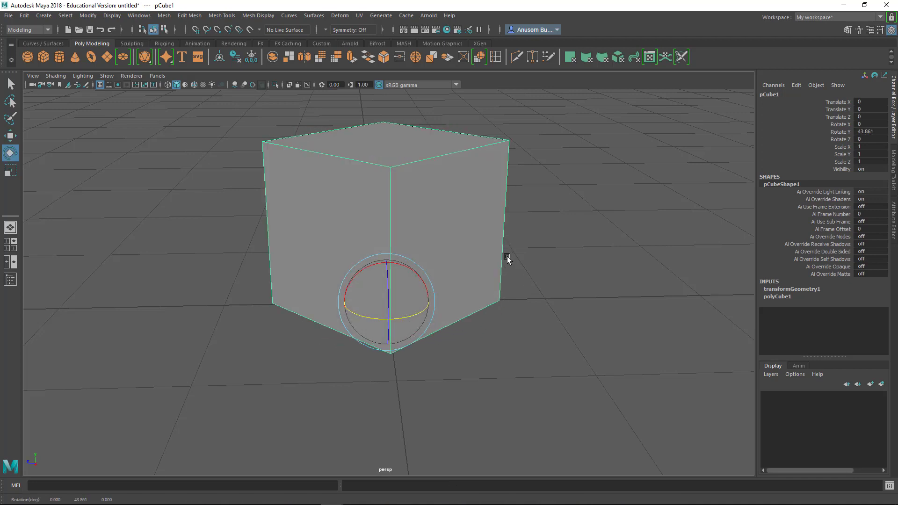
left_click_drag(375, 266, 361, 267)
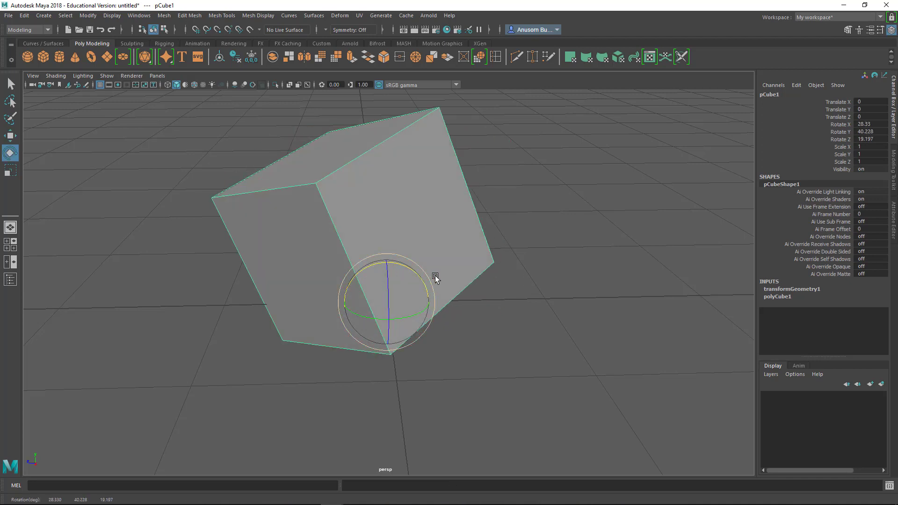
key("r")
left_click_drag(387, 301, 491, 291)
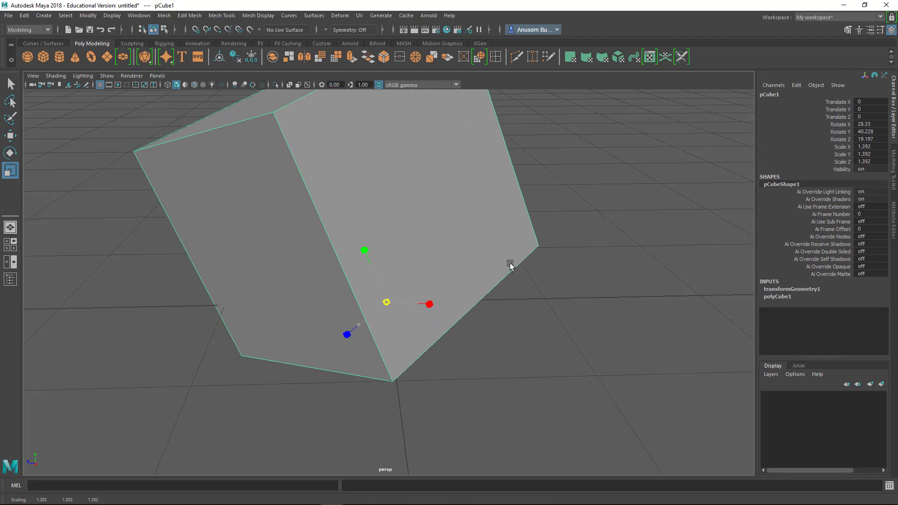
Freeze the tilted, enlarged cube's transforms and orbit around it from several angles.
scroll(491, 291, "down", 2)
scroll(478, 295, "up", 1)
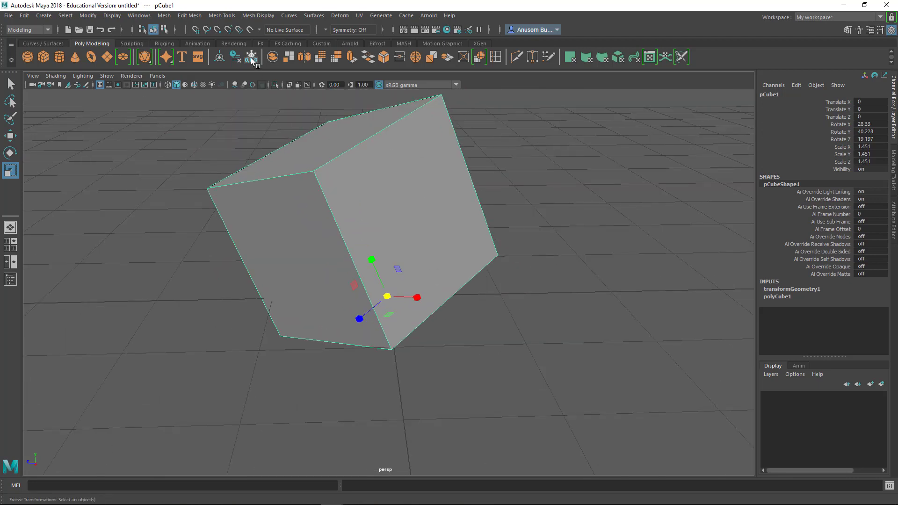
left_click(251, 58)
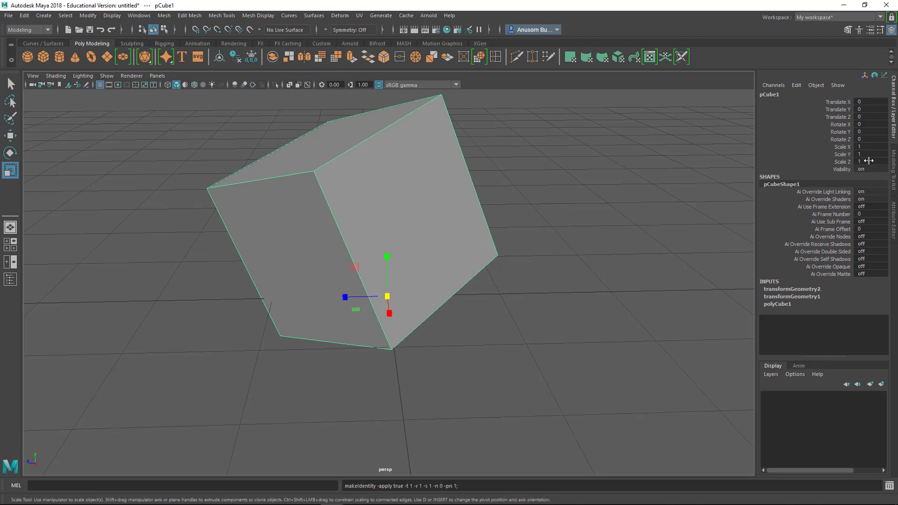
key("w")
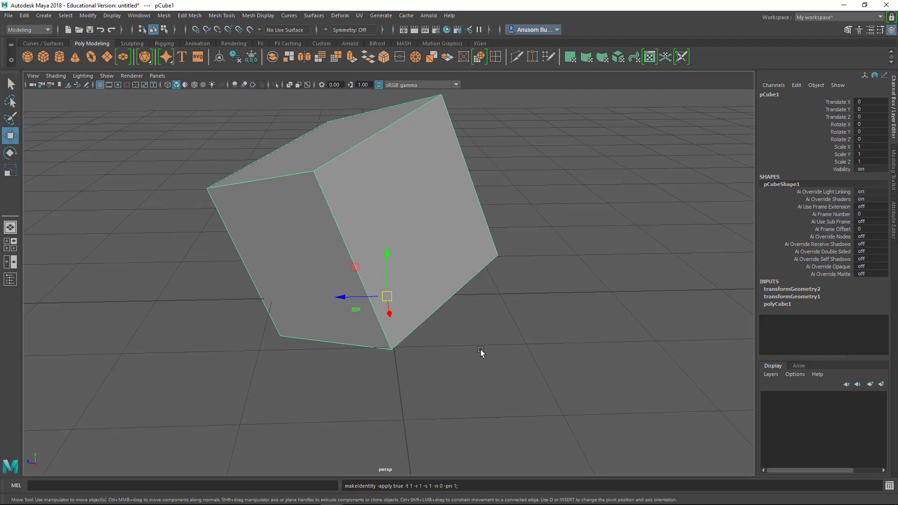
mouse_move(473, 355)
left_mouse_down("alt")
mouse_move(463, 357)
mouse_move(367, 270)
left_mouse_up("alt")
left_click_drag(500, 295, 495, 309, "alt")
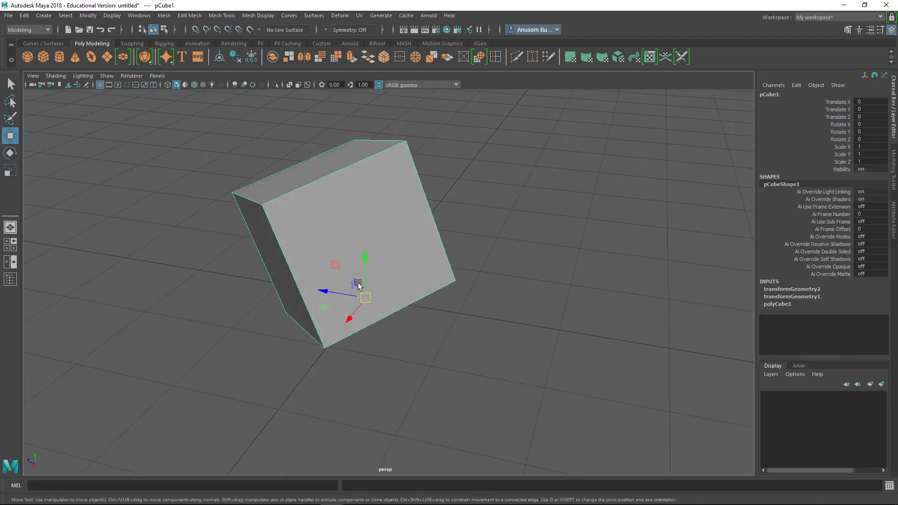
mouse_move(387, 283)
left_mouse_down("alt")
mouse_move(433, 355)
mouse_move(449, 337)
left_mouse_up("alt")
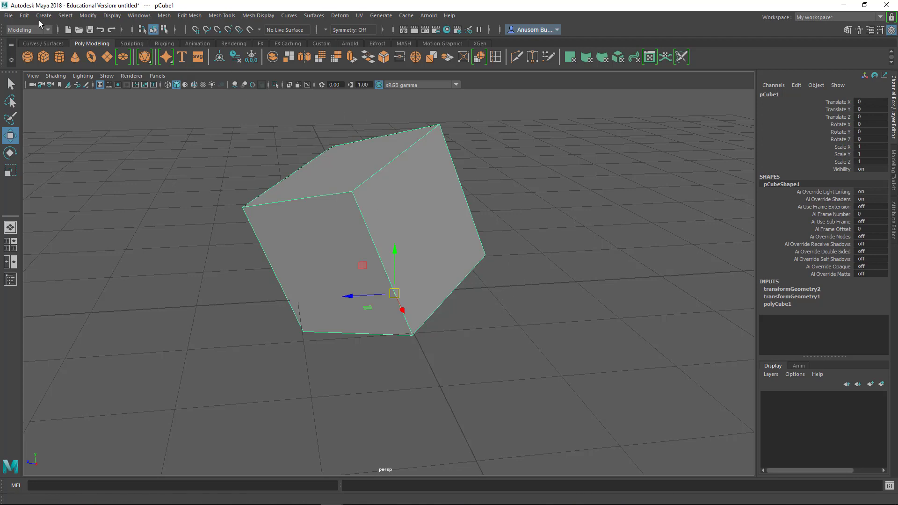
Undo the second freeze and the uniform scale-up, viewing the cube from a lower, closer angle.
key("ctrl+z")
key("ctrl+z")
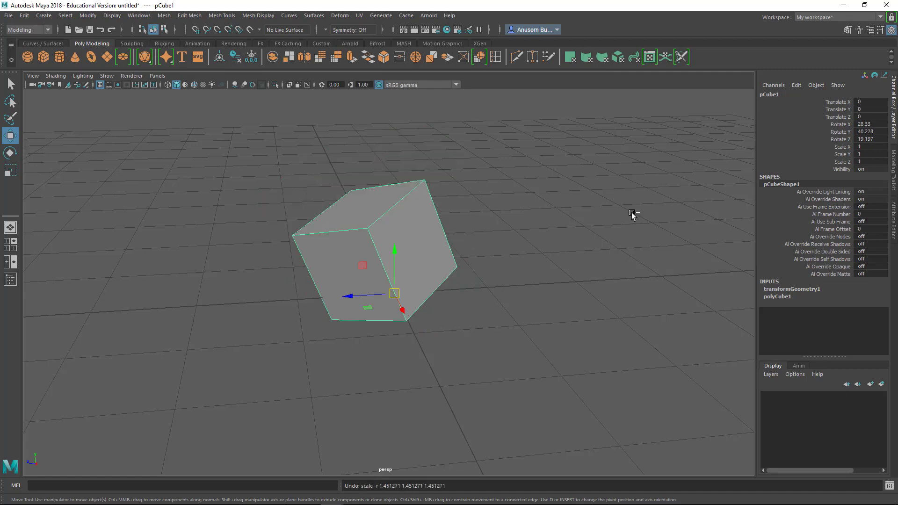
key("ctrl+z")
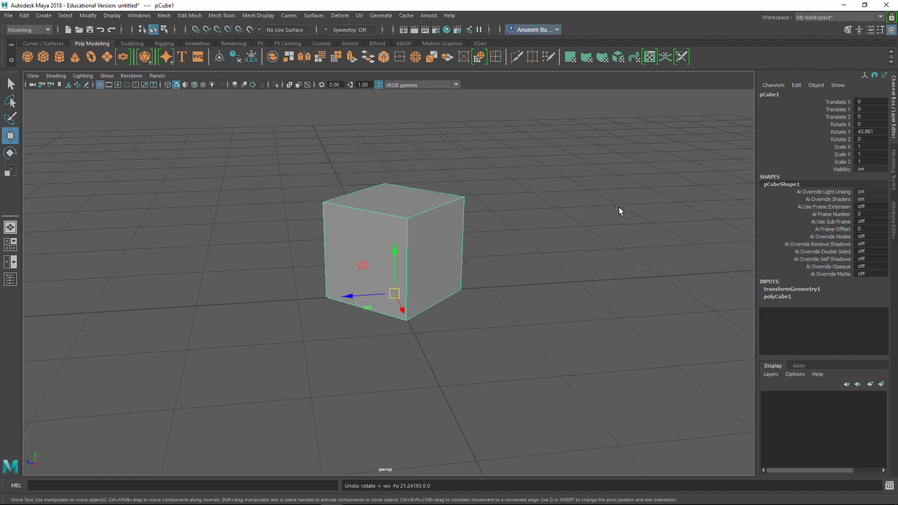
scroll(530, 323, "up", 3)
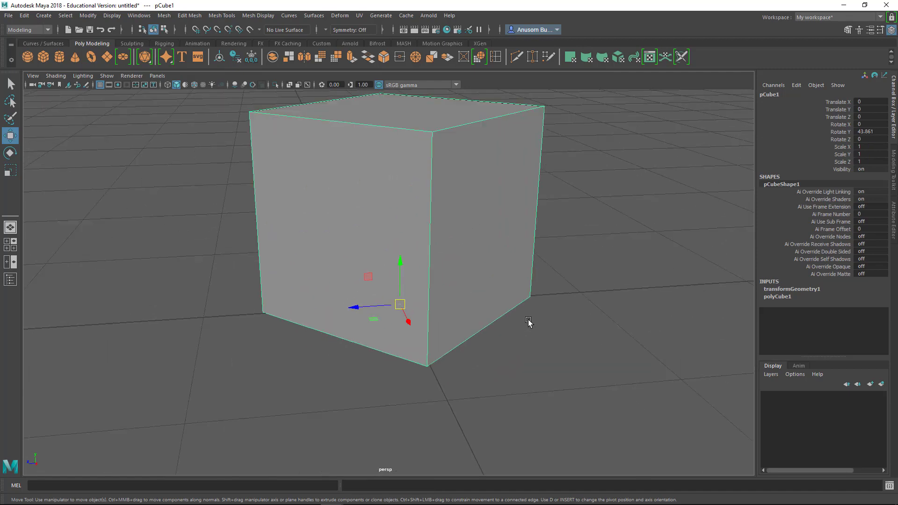
scroll(576, 323, "down", 3)
mouse_move(575, 323)
left_mouse_down("alt")
mouse_move(541, 303)
mouse_move(538, 327)
left_mouse_up("alt")
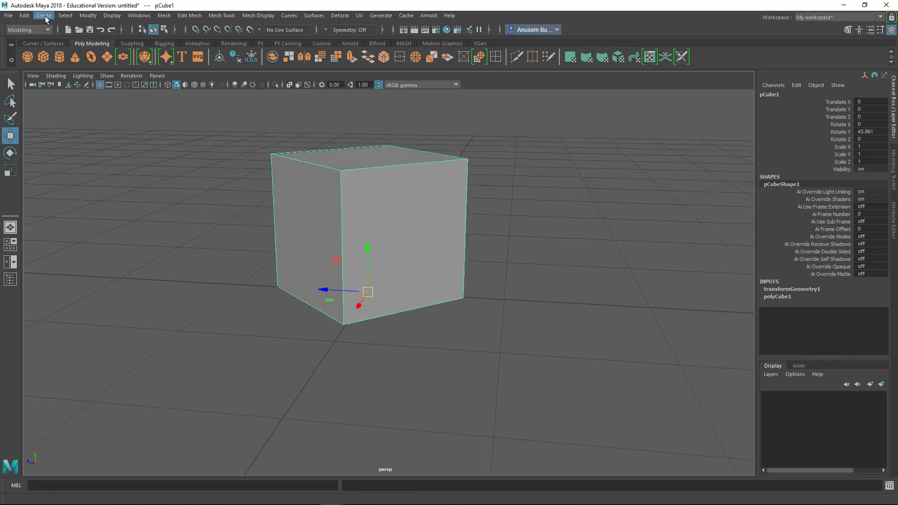
left_click(25, 15)
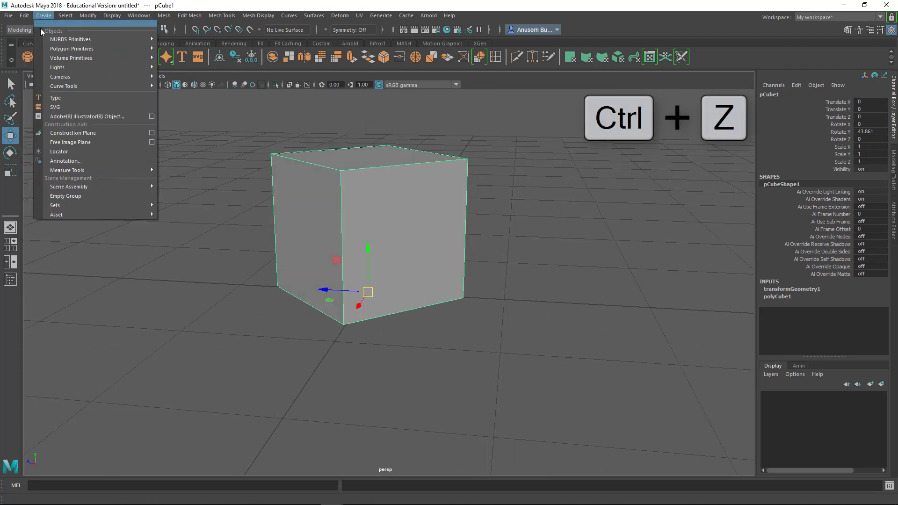
key("Escape")
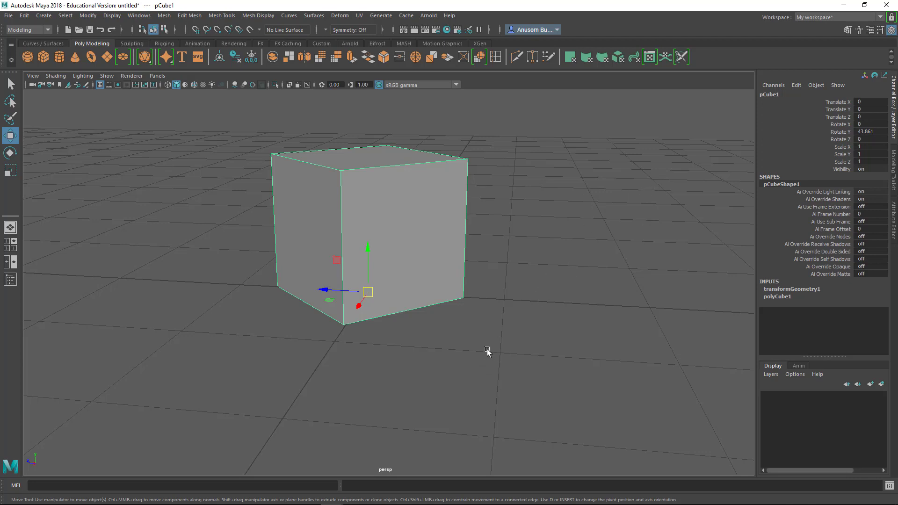
Undo the cube's Y rotation and orbit to a higher oblique view.
key("ctrl+z")
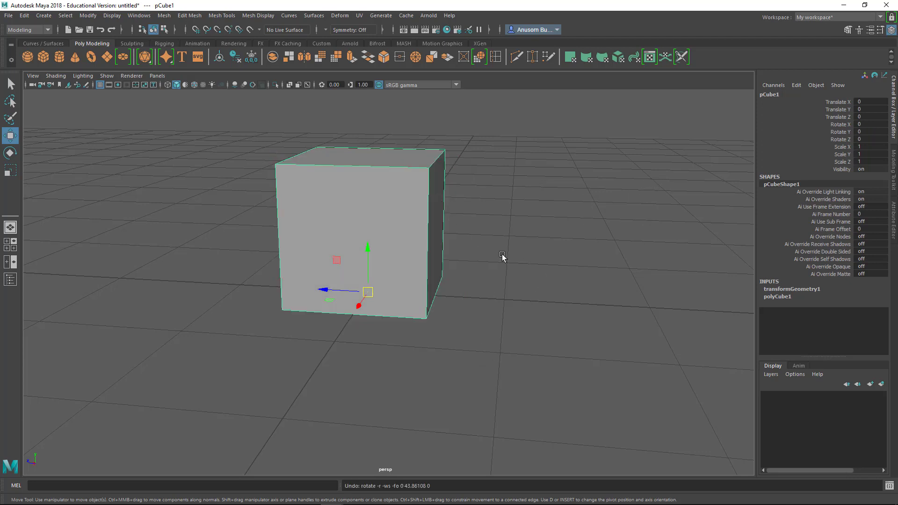
left_click_drag(383, 361, 433, 365, "alt")
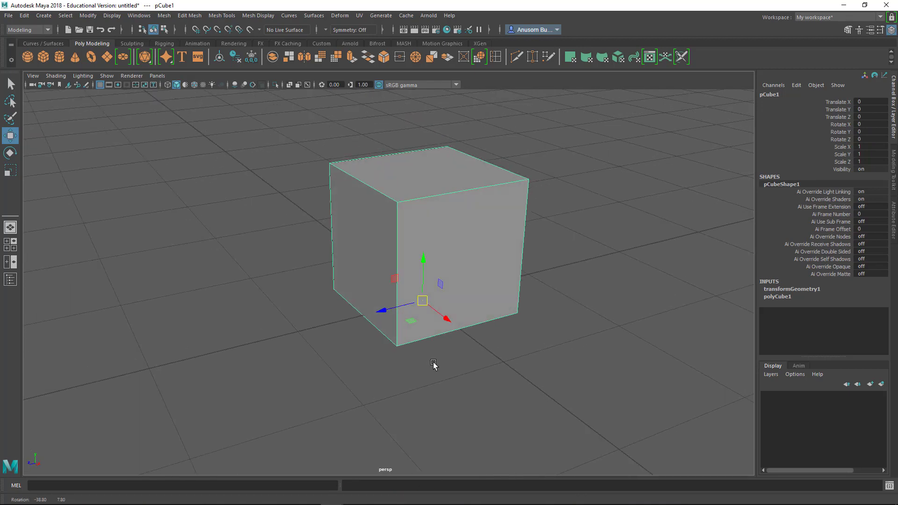
mouse_move(588, 363)
left_mouse_down("alt")
mouse_move(549, 355)
mouse_move(541, 341)
left_mouse_up("alt")
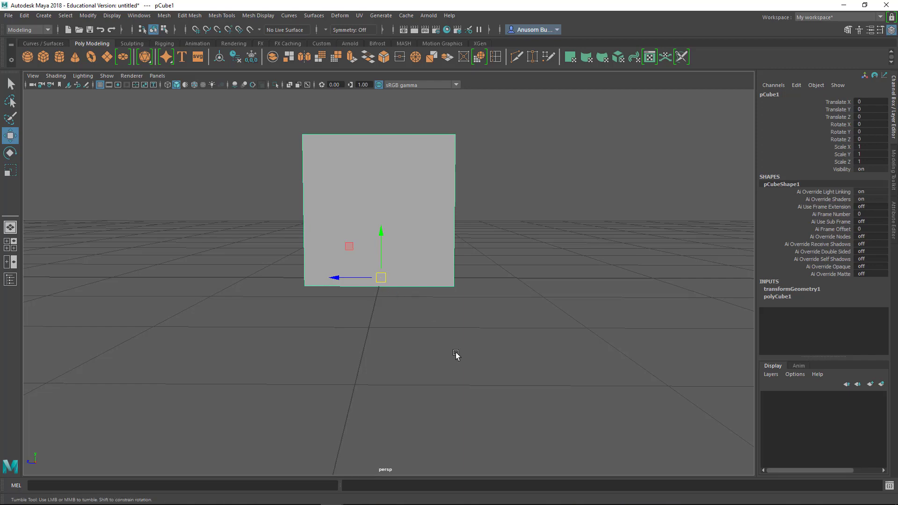
left_click_drag(457, 357, 405, 267, "alt")
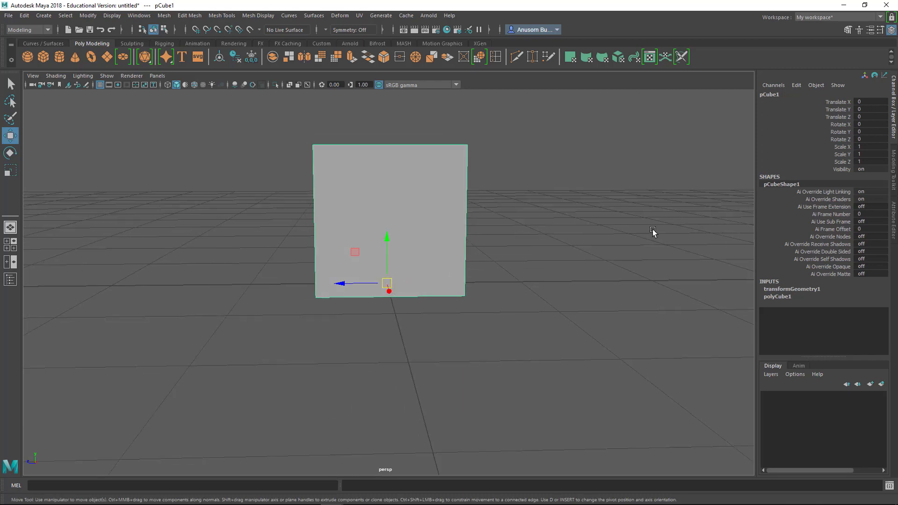
mouse_move(605, 248)
left_mouse_down("alt")
mouse_move(618, 233)
mouse_move(629, 249)
mouse_move(407, 307)
mouse_move(258, 317)
mouse_move(398, 313)
left_mouse_up("alt")
Slide the cube along Z near zero, lift it along Y, then set Translate Y to 0.
mouse_move(336, 309)
left_mouse_down()
mouse_move(293, 313)
mouse_move(526, 313)
left_mouse_up()
mouse_move(419, 302)
left_mouse_down()
mouse_move(241, 313)
mouse_move(608, 274)
mouse_move(315, 312)
mouse_move(369, 307)
left_mouse_up()
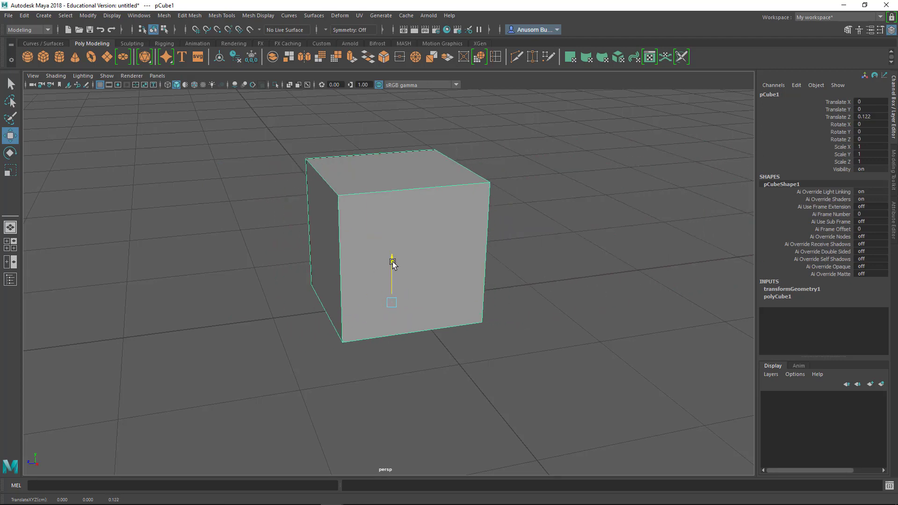
left_click_drag(393, 260, 393, 105)
right_click_drag(496, 278, 426, 206, "alt")
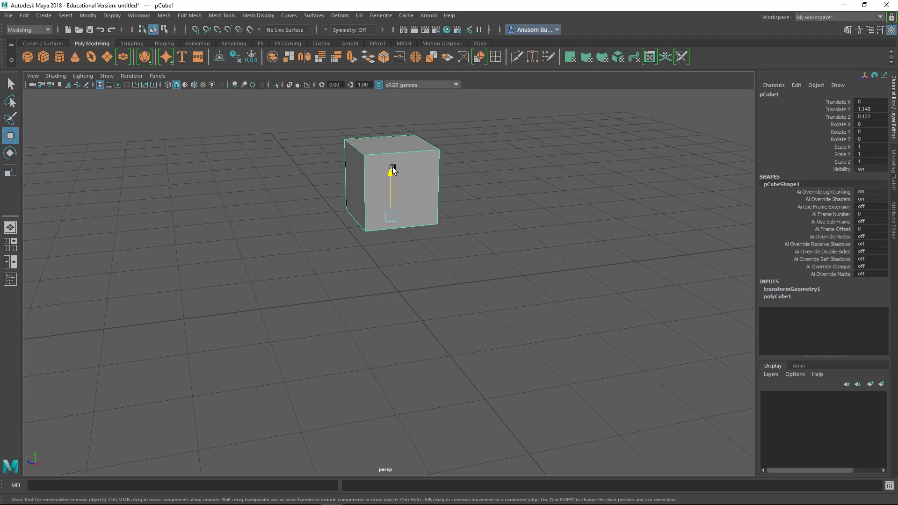
left_click_drag(392, 167, 408, 122)
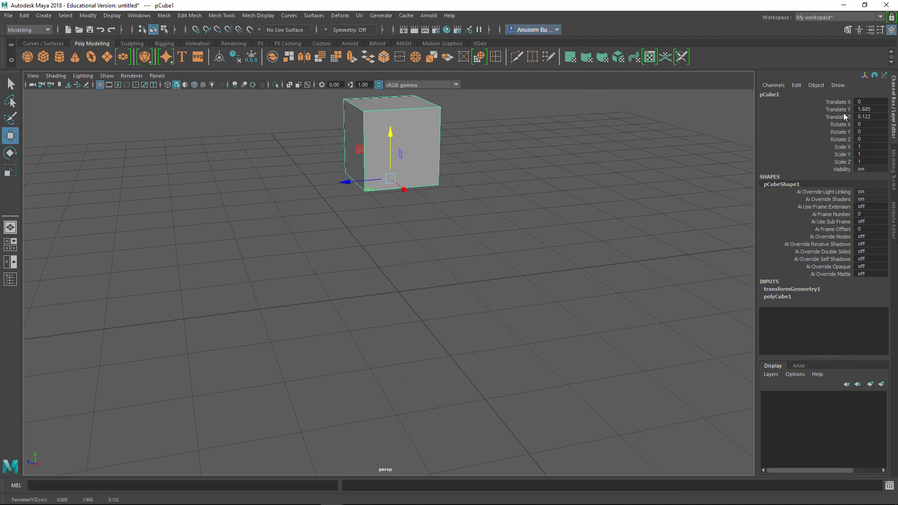
double_click(873, 109)
type("0")
key("Return")
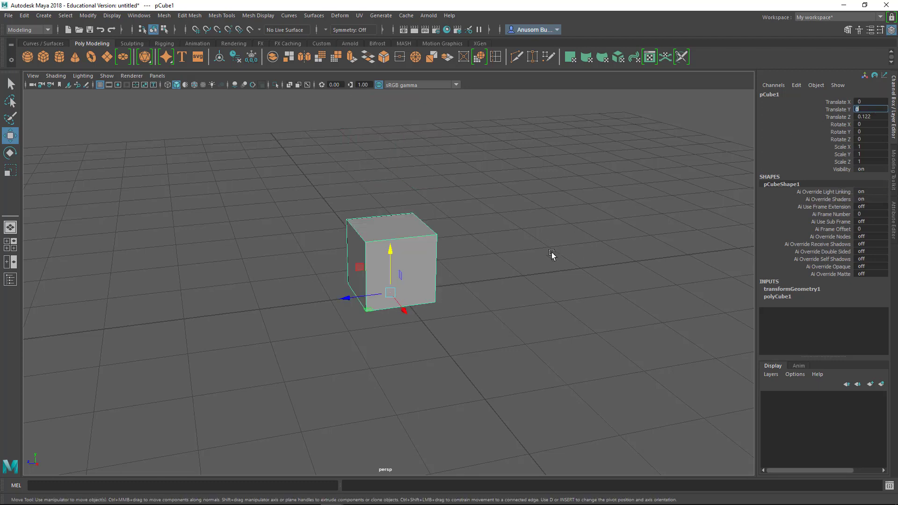
Return pCube1 to the origin with a translate-only Reset Transformations, zeroing Translate Z.
left_click(870, 116)
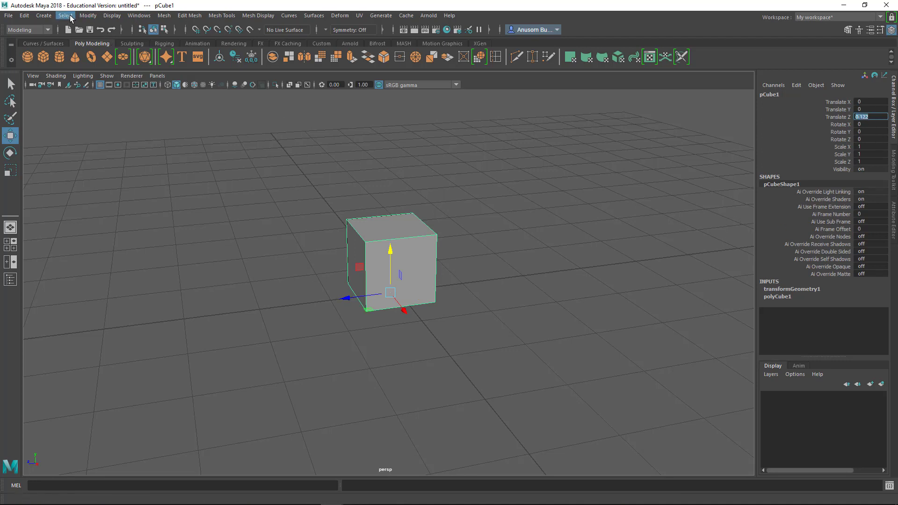
left_click(43, 15)
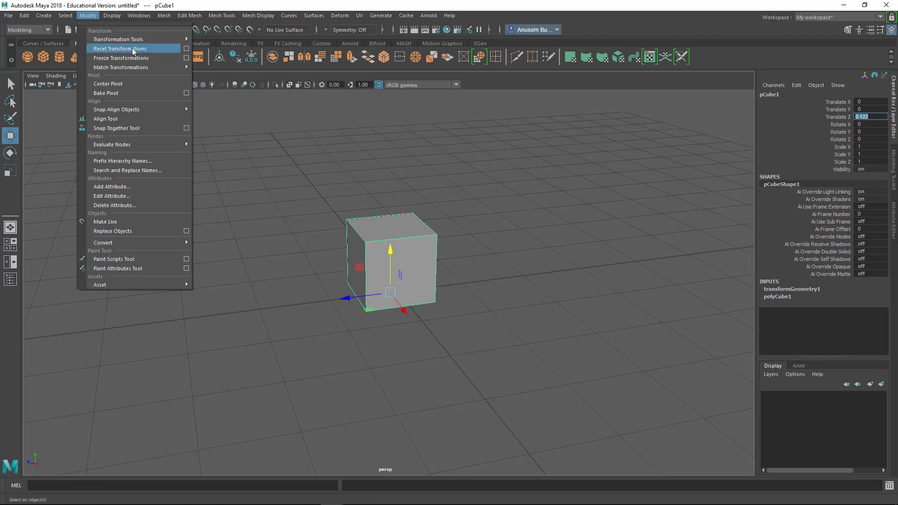
left_click(186, 49)
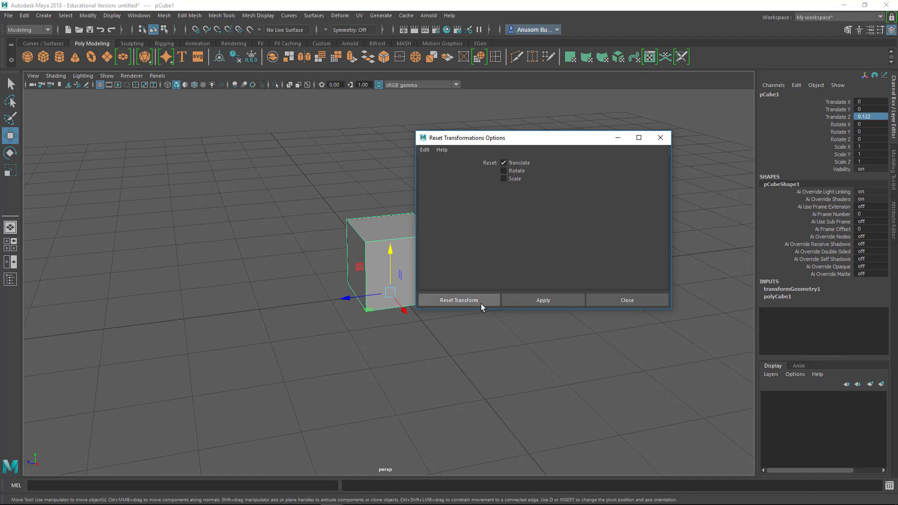
left_click(464, 301)
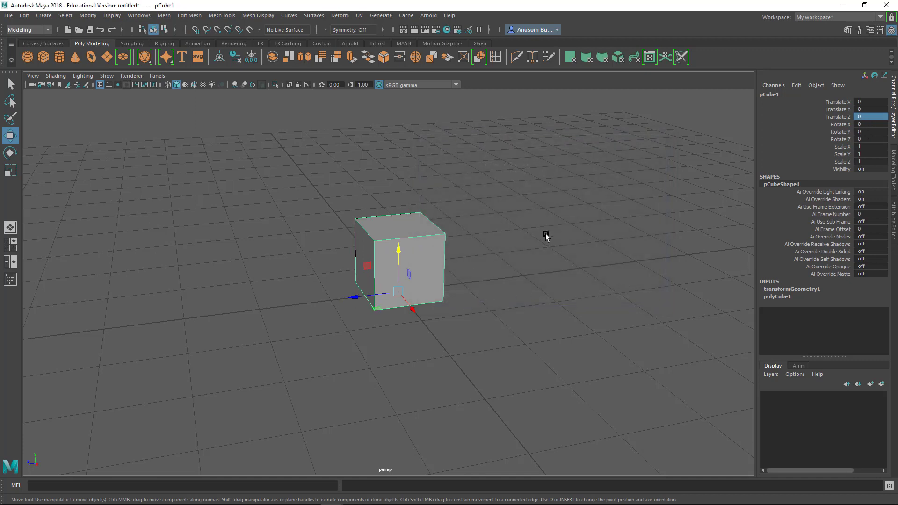
left_click(89, 15)
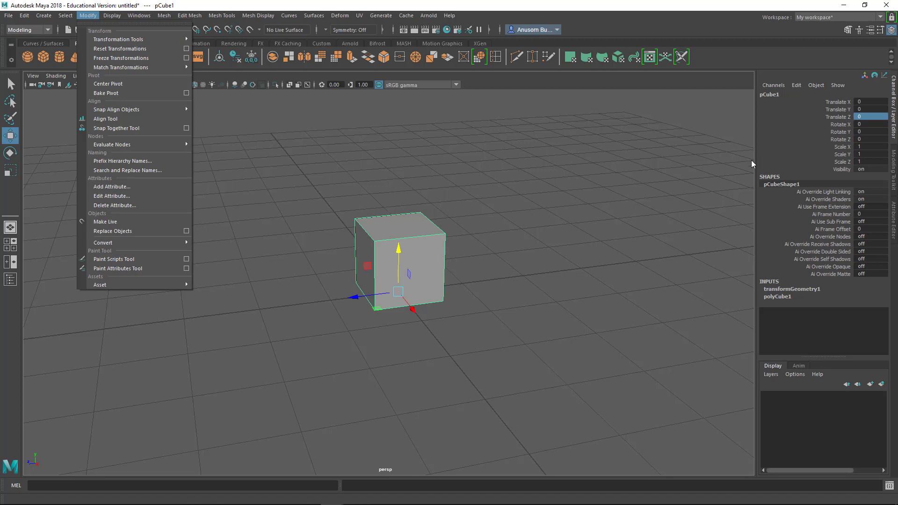
Move the cube away from the origin, then reset its position back to 0, 0, 0.
left_click(358, 297)
mouse_move(358, 297)
left_mouse_down()
mouse_move(231, 313)
mouse_move(294, 403)
mouse_move(253, 223)
left_mouse_up()
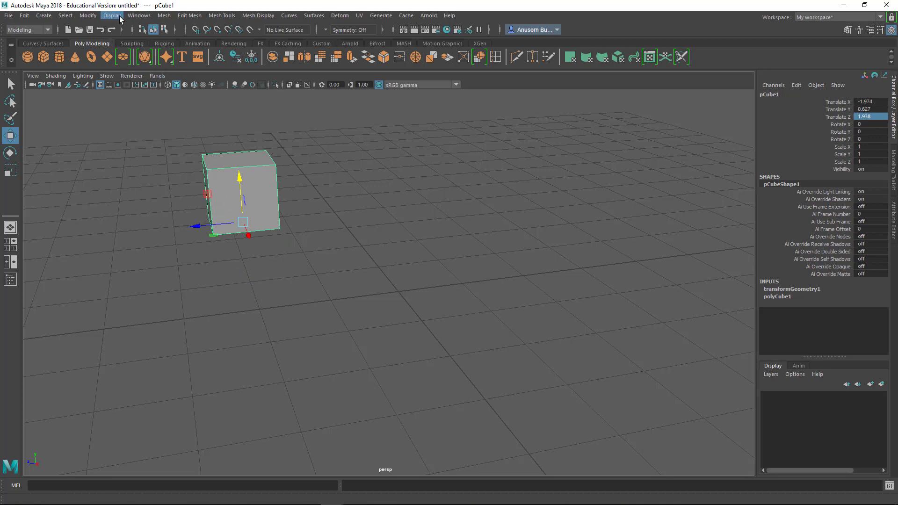
left_click(91, 17)
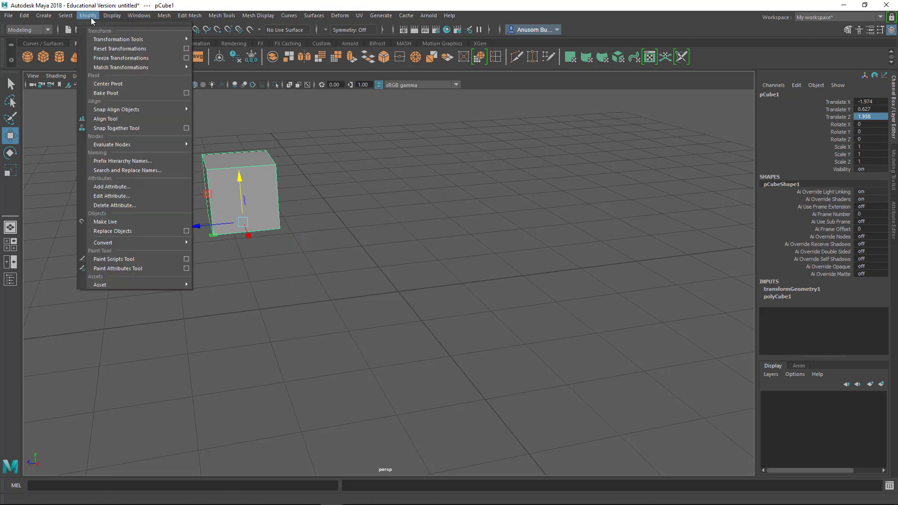
left_click(107, 49)
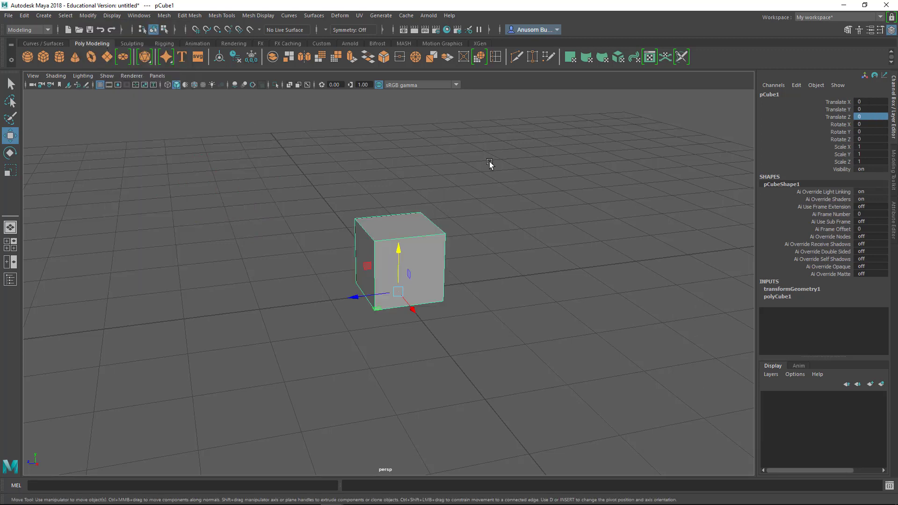
Enable Rotate and Scale in the Reset Transformations options.
left_click(88, 15)
mouse_move(118, 39)
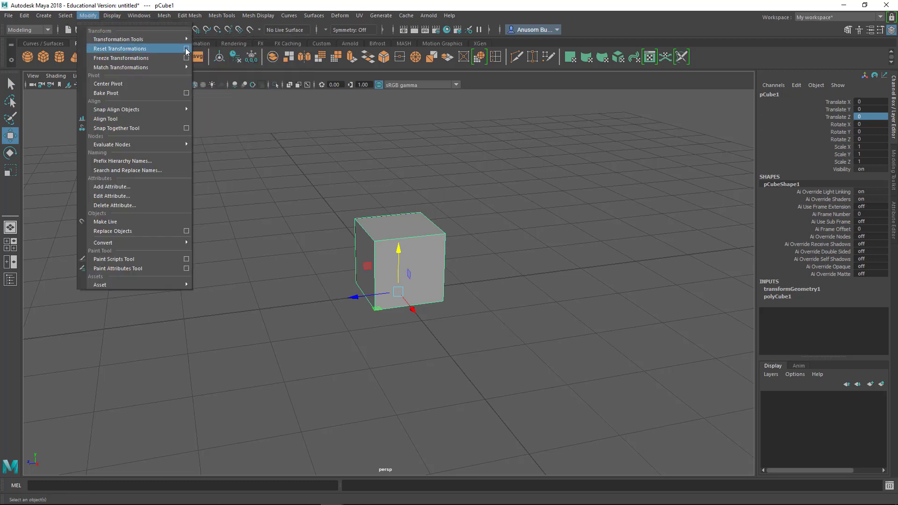
left_click(186, 49)
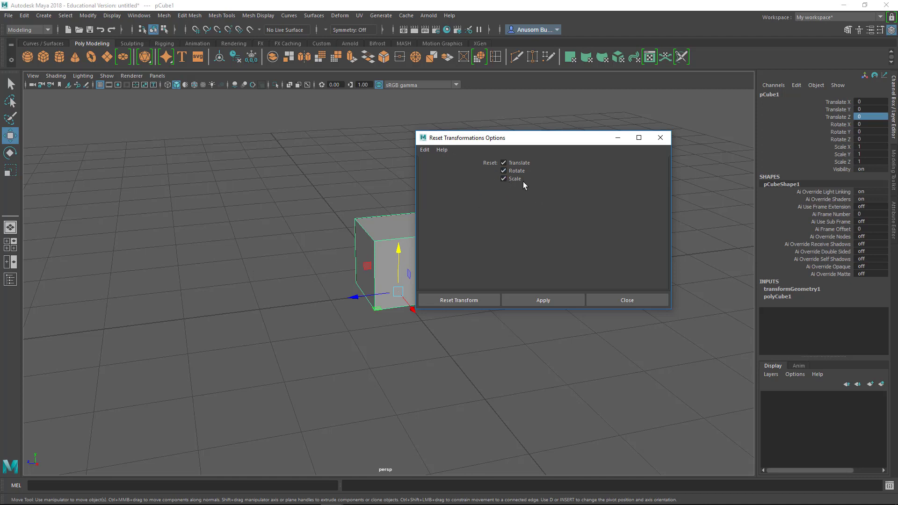
left_click(503, 171)
left_click(660, 137)
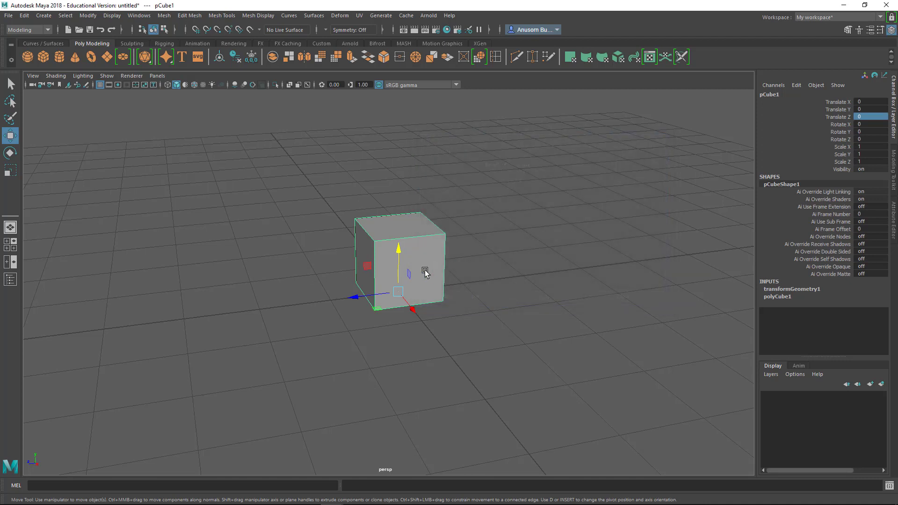
Tilt the cube on several axes and slide it along Z and X.
key("e")
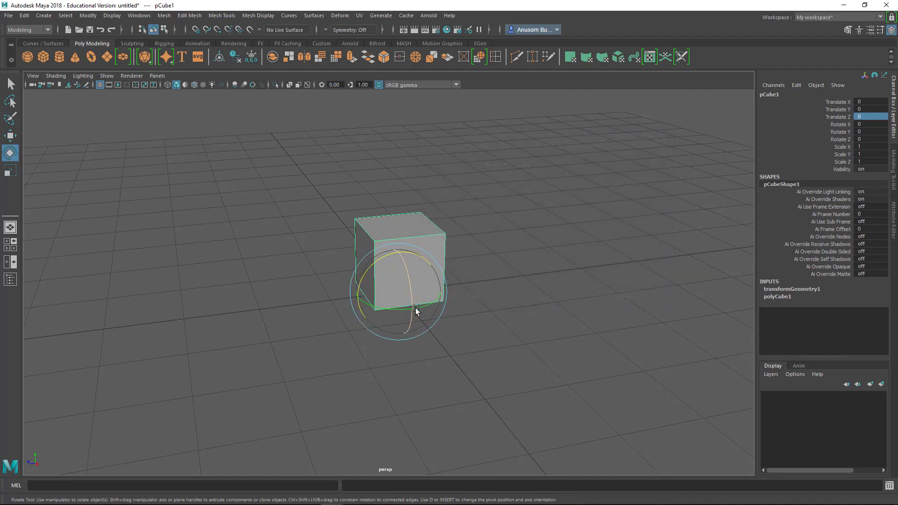
mouse_move(375, 262)
left_mouse_down()
mouse_move(393, 296)
mouse_move(481, 285)
left_mouse_up()
key("r")
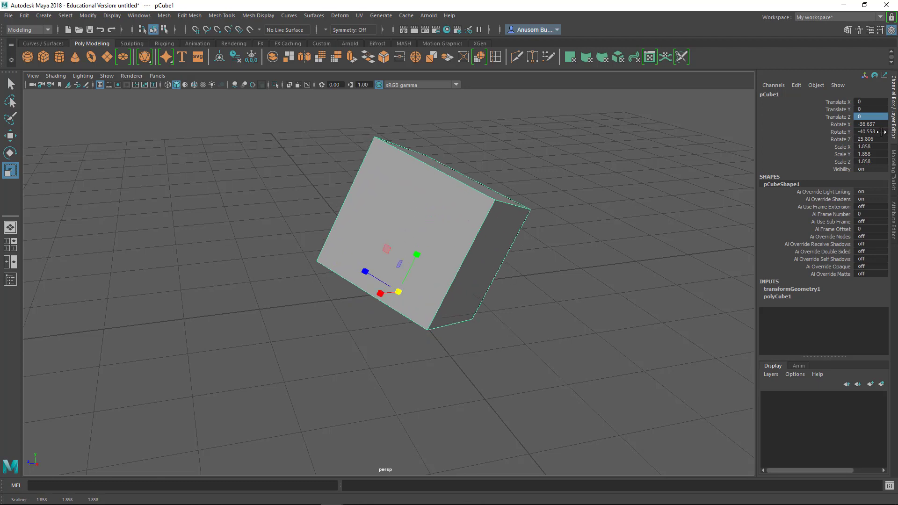
key("w")
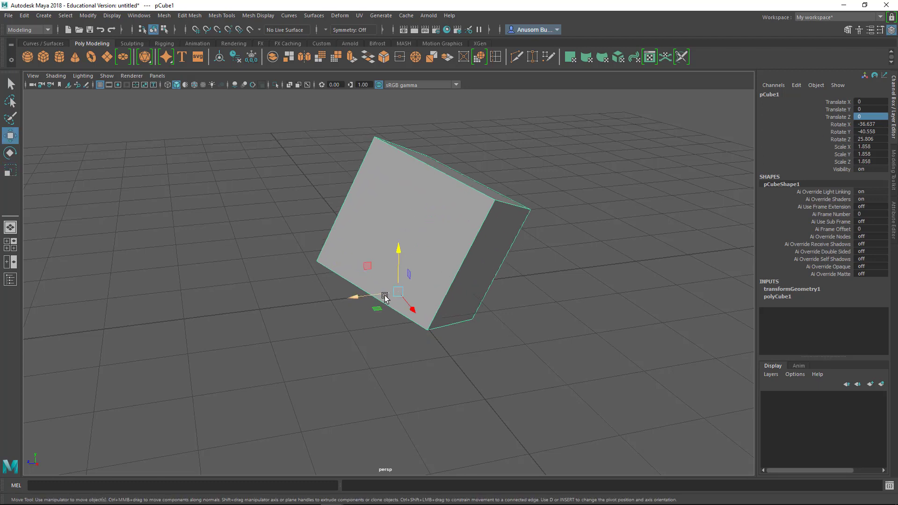
left_click_drag(386, 298, 169, 313)
left_click_drag(201, 367, 450, 341)
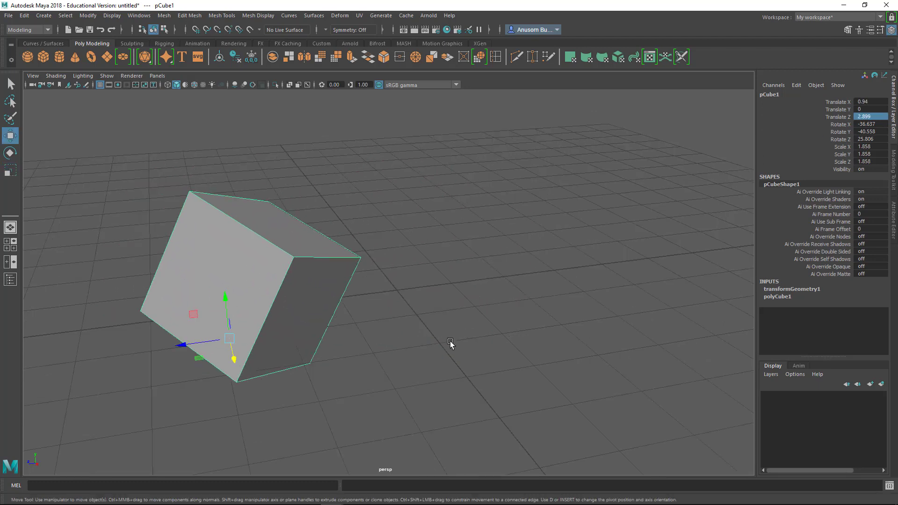
Reset the cube's translation, rotation and scale to defaults with Reset Transformations.
left_click(42, 16)
mouse_move(88, 15)
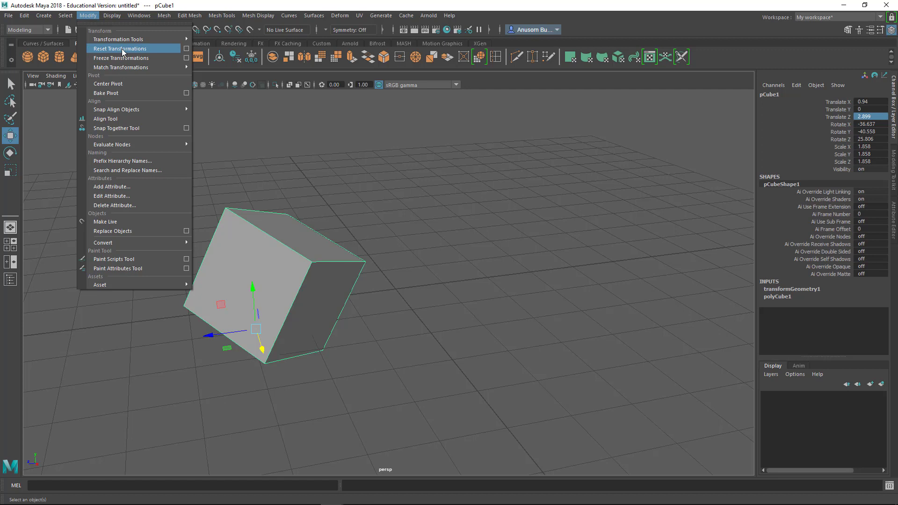
left_click(187, 48)
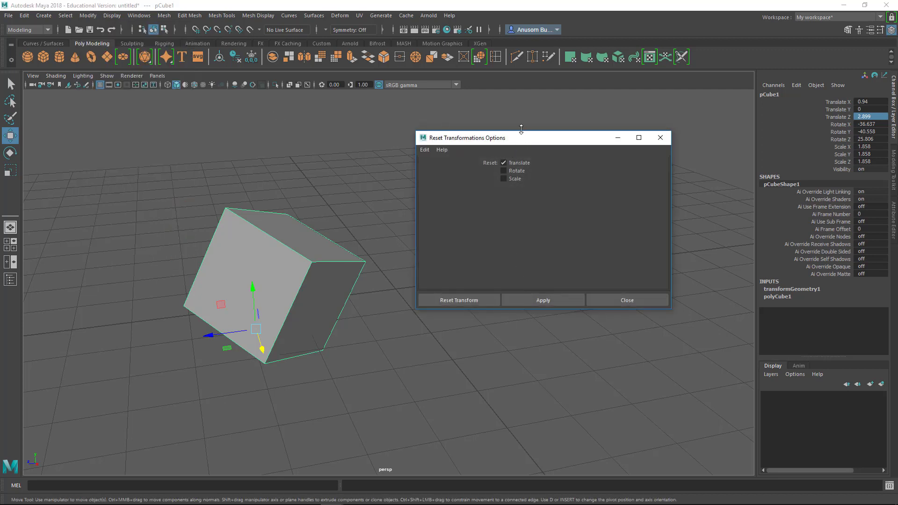
left_click_drag(521, 129, 521, 118)
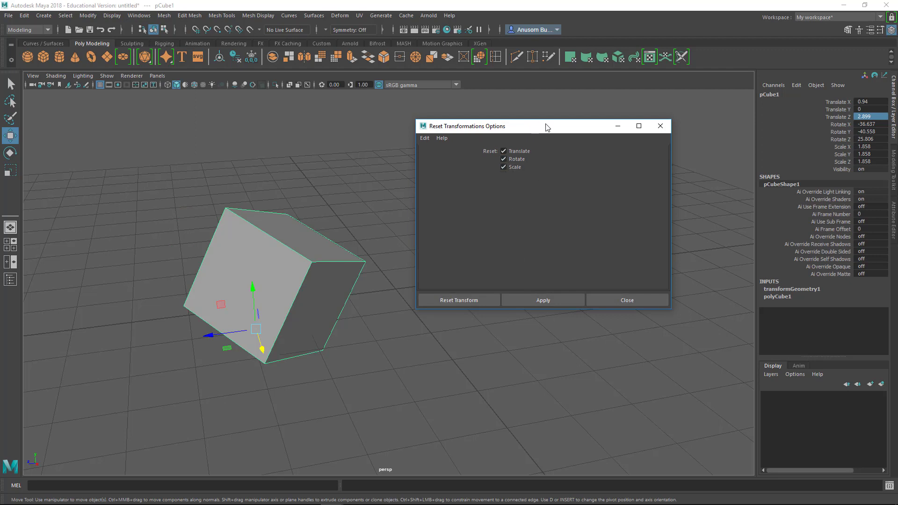
left_click(470, 303)
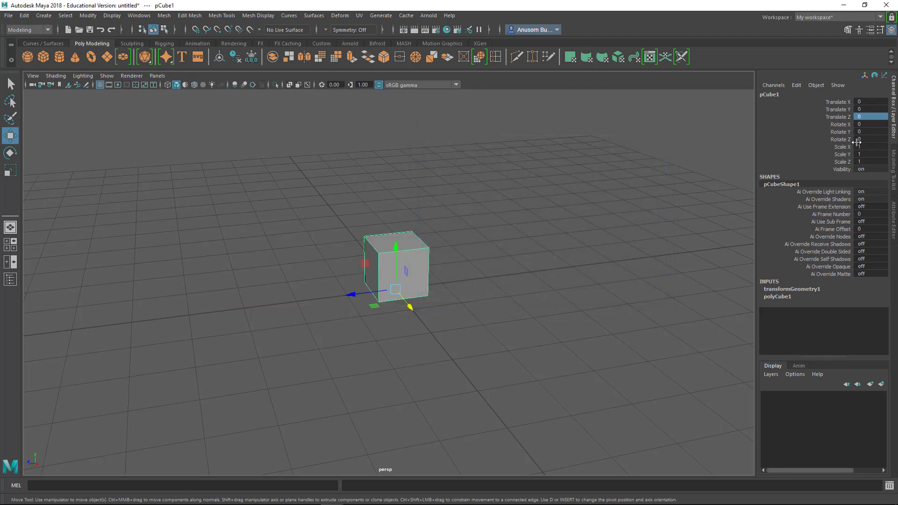
scroll(432, 323, "up", 3)
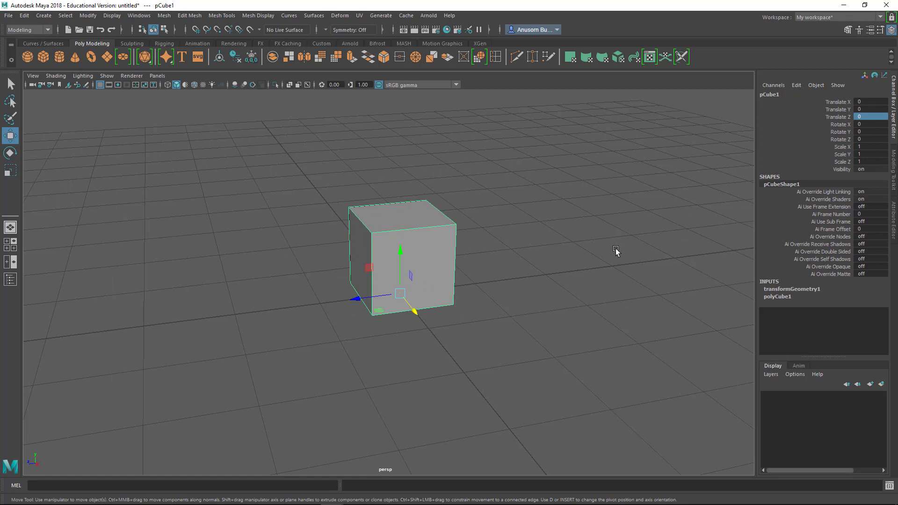